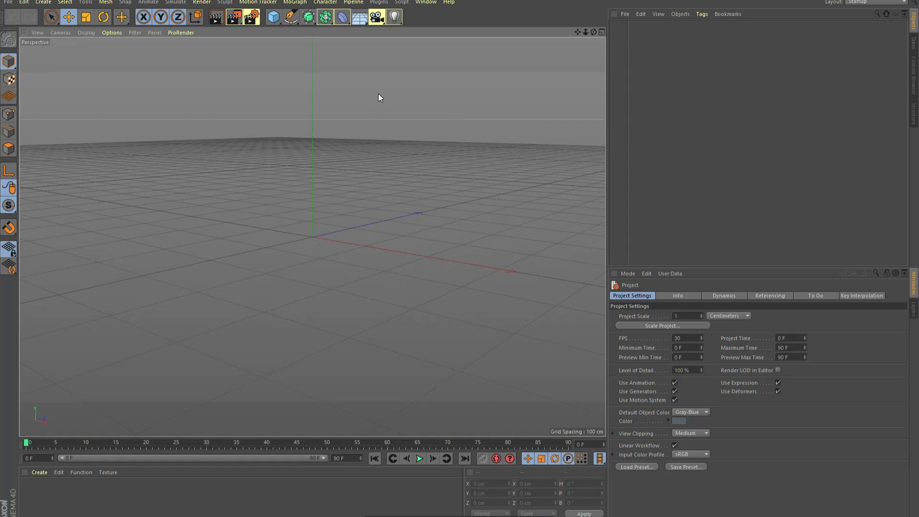
Step: Add a cube primitive and move it to about 94 cm in Y and about -114 cm in Z
left_click(275, 22)
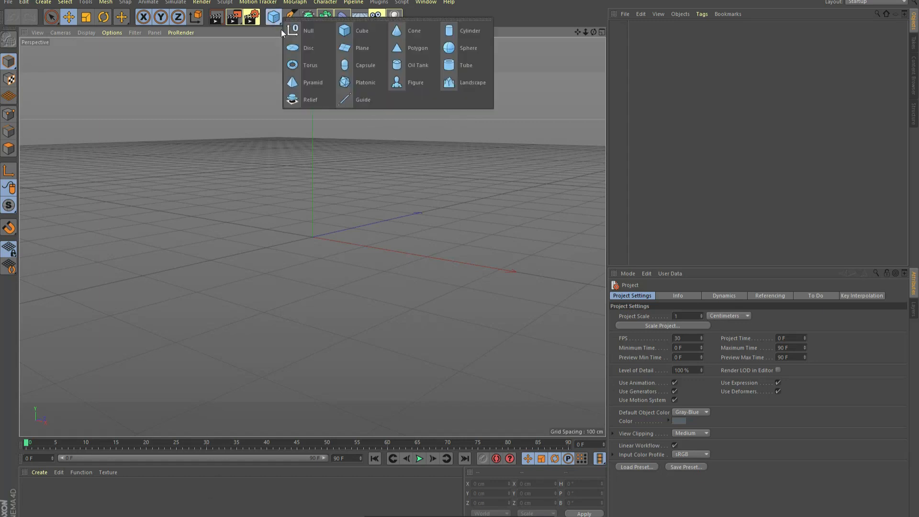
left_click(364, 31)
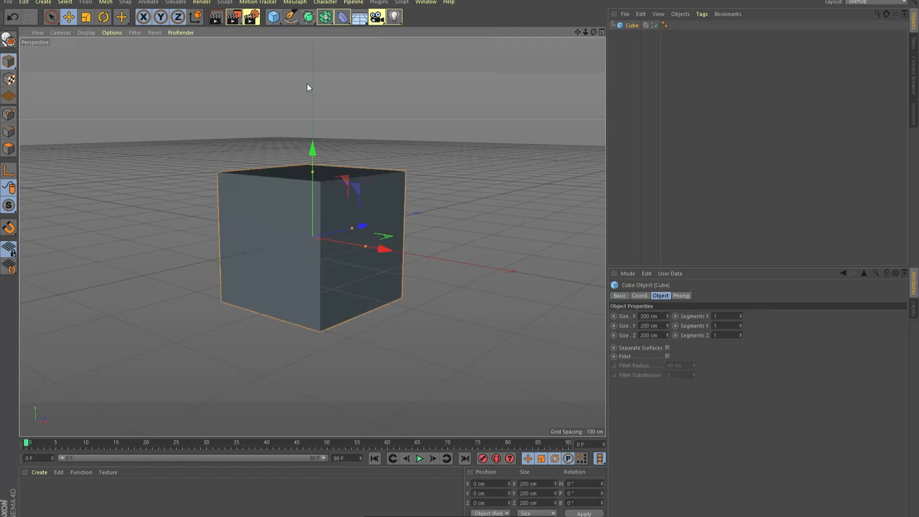
left_click(277, 19)
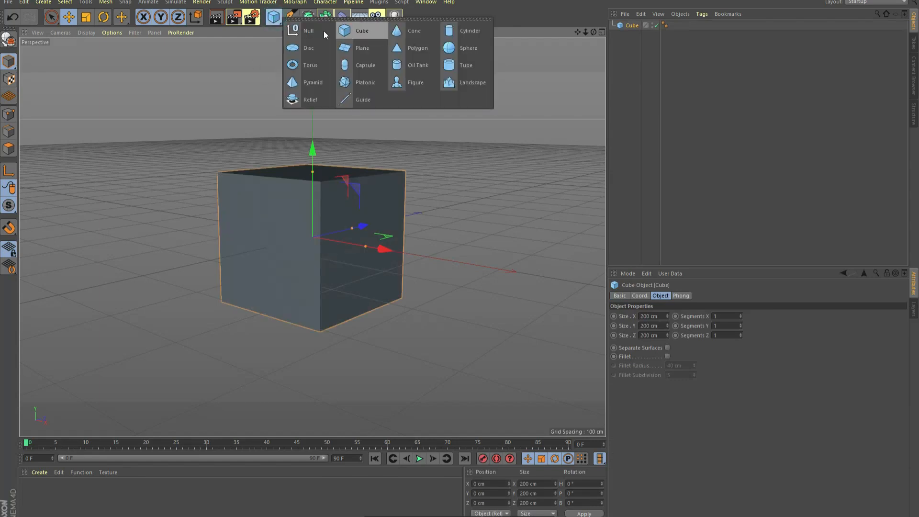
left_click_drag(586, 34, 592, 31)
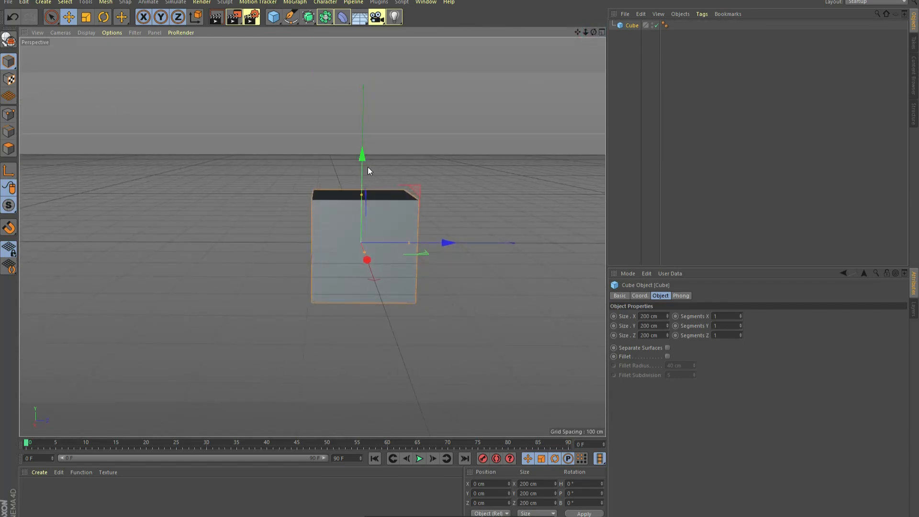
left_click_drag(369, 169, 362, 113)
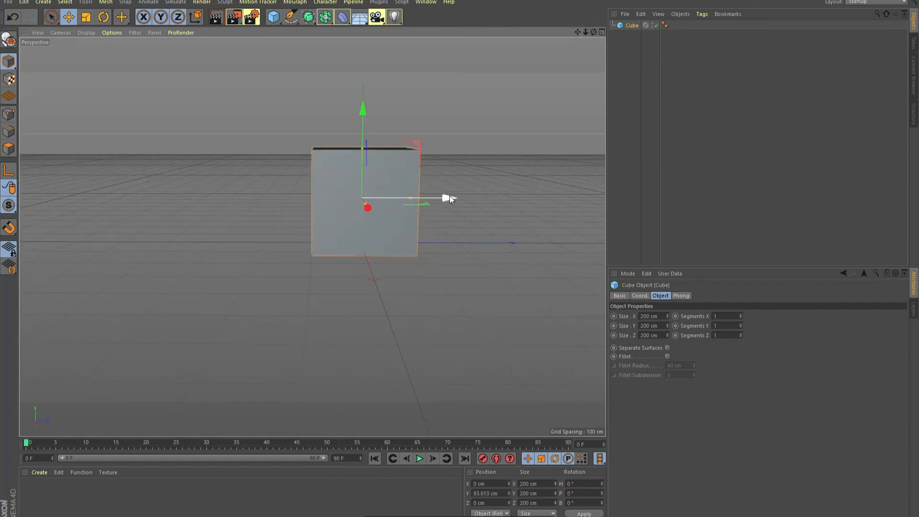
left_click_drag(449, 198, 360, 205)
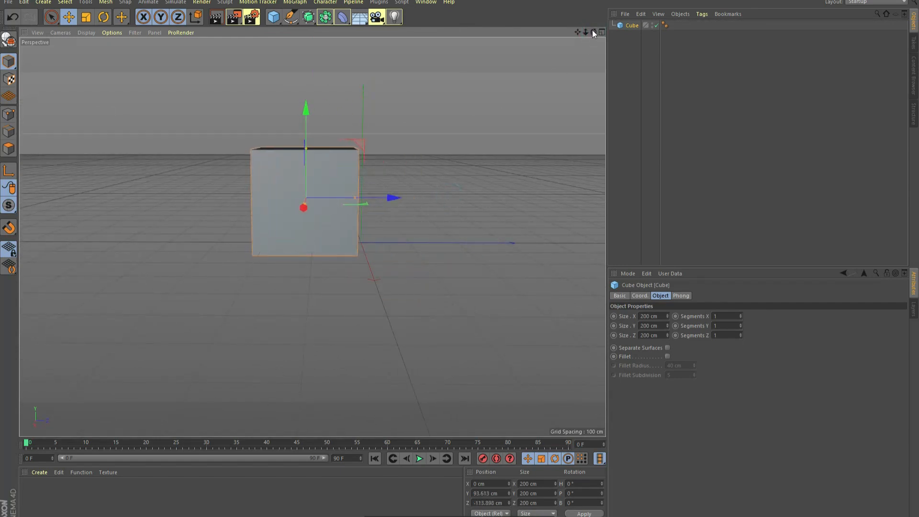
Step: Stretch the cube vertically to about 517 cm high and raise it to about 273 cm in Y to form a tall building block
left_click_drag(586, 32, 575, 31)
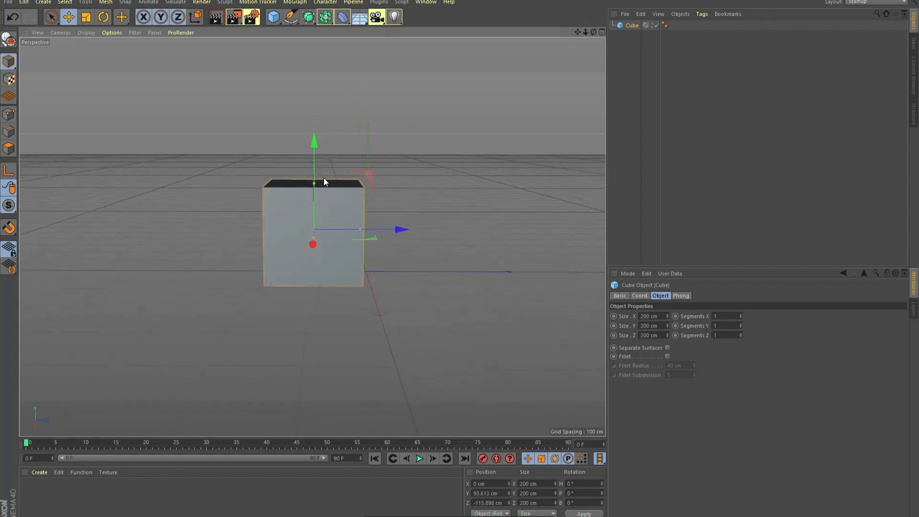
left_click_drag(315, 181, 313, 109)
left_click_drag(314, 147, 303, 67)
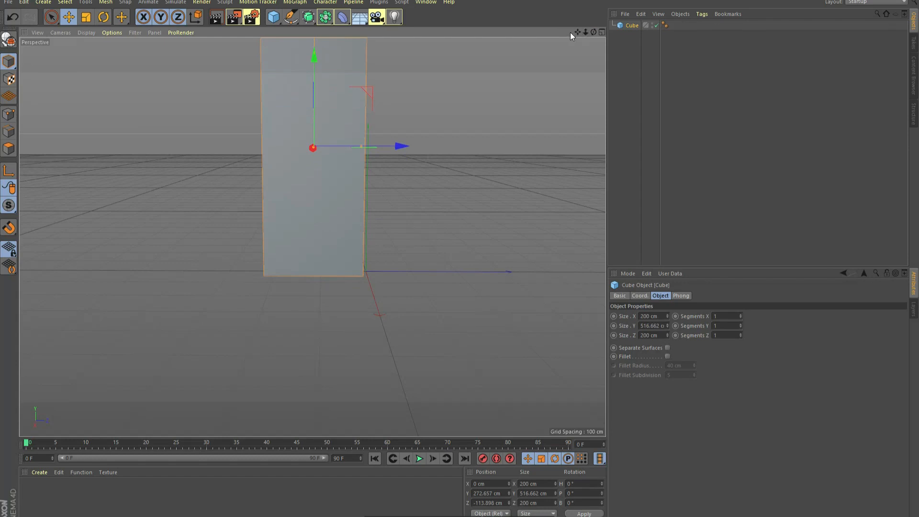
left_click_drag(573, 31, 561, 75)
left_click_drag(577, 32, 539, 62)
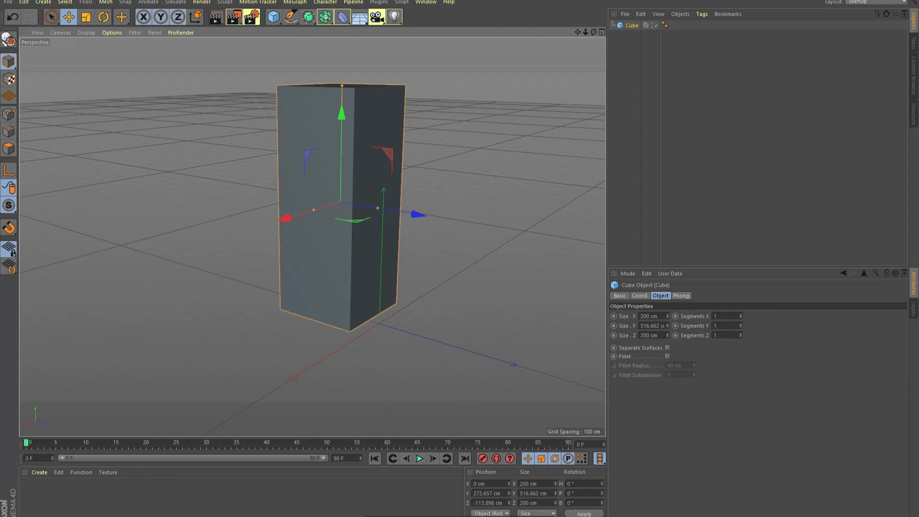
Step: Switch to Chrome and search Google for "building textures" in a new browser page
left_click(128, 516)
left_click(65, 511)
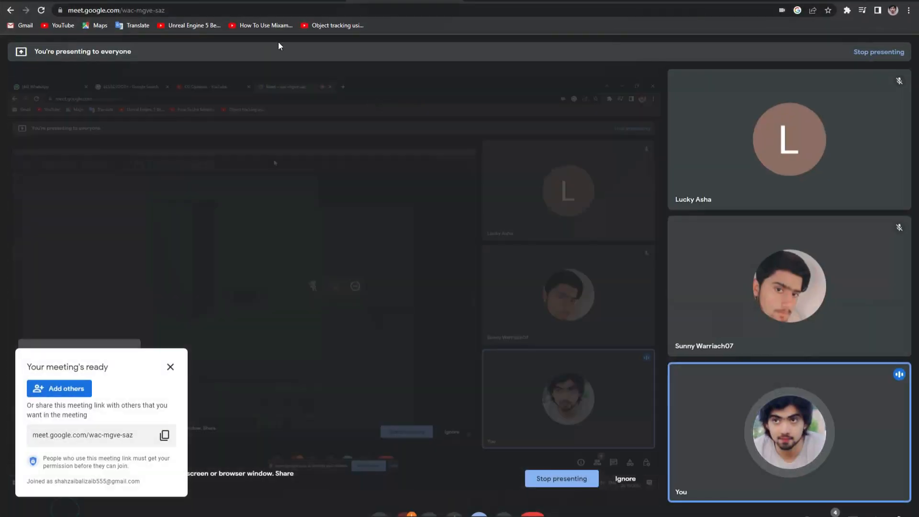
left_click(463, 2)
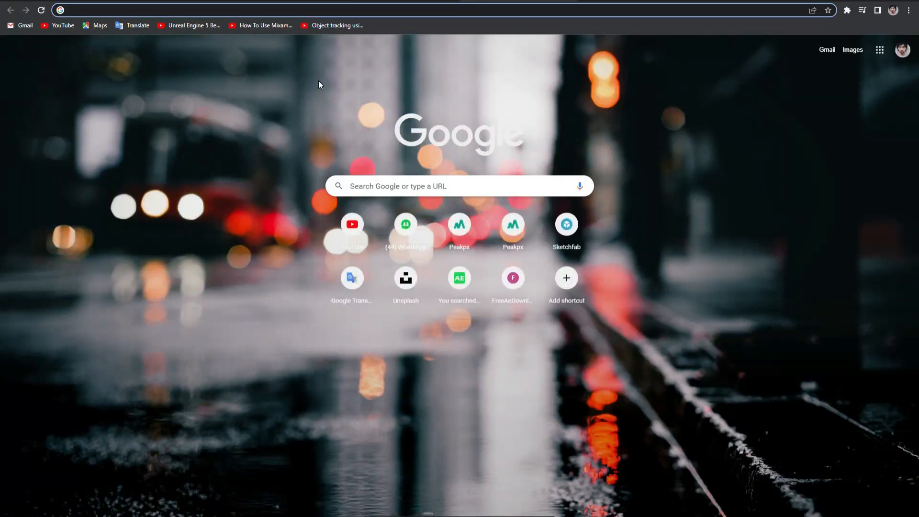
type("buio")
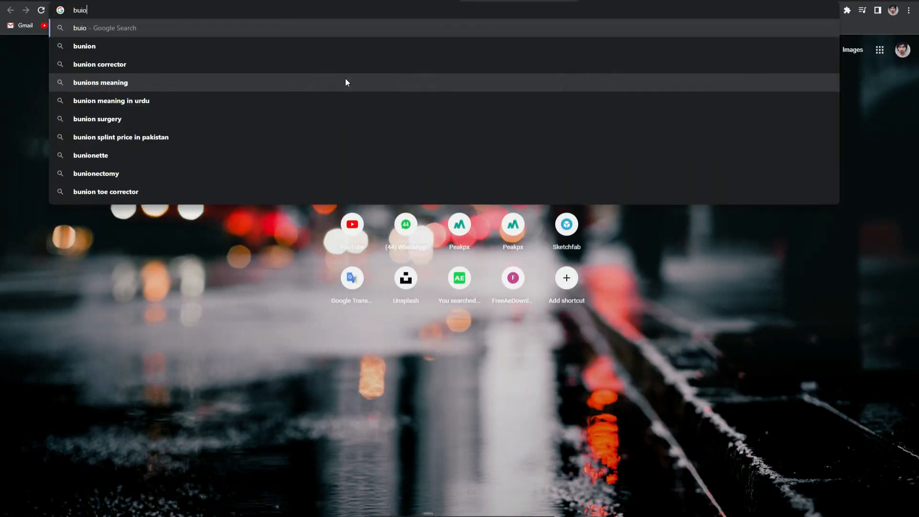
key("BackSpace")
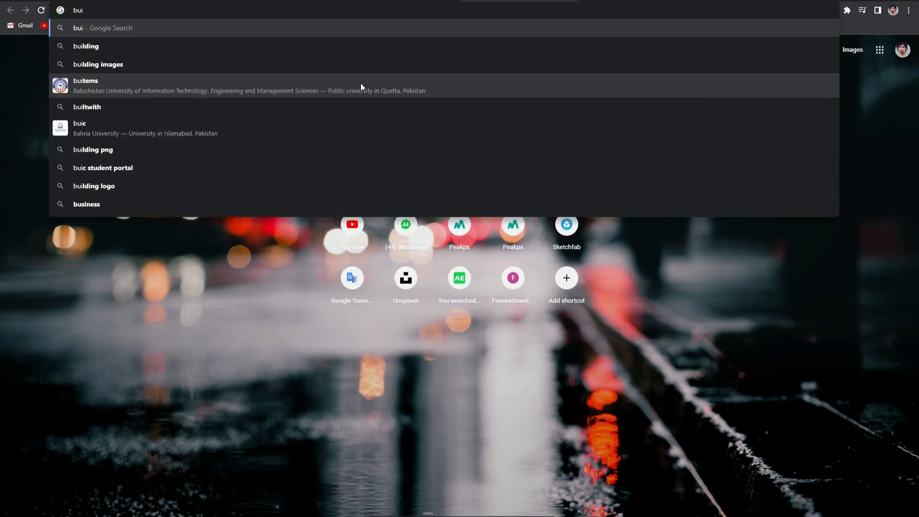
type("lding ")
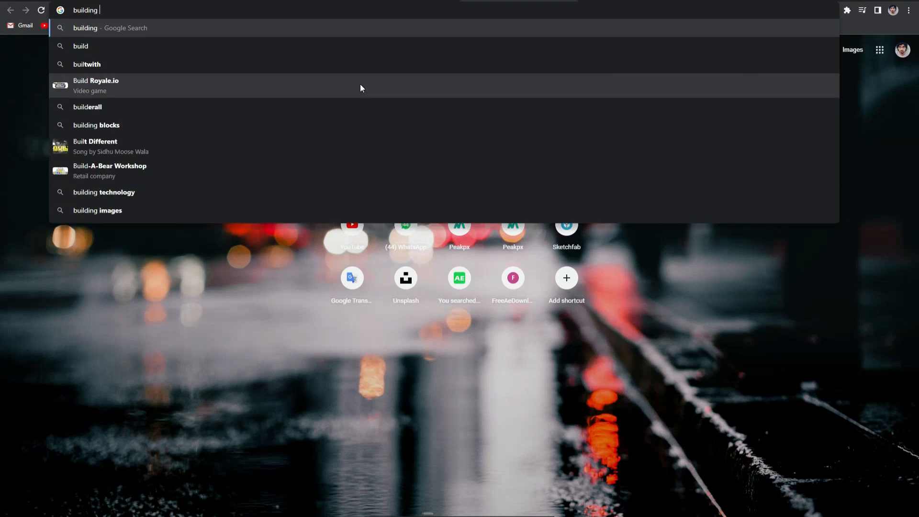
type("textures")
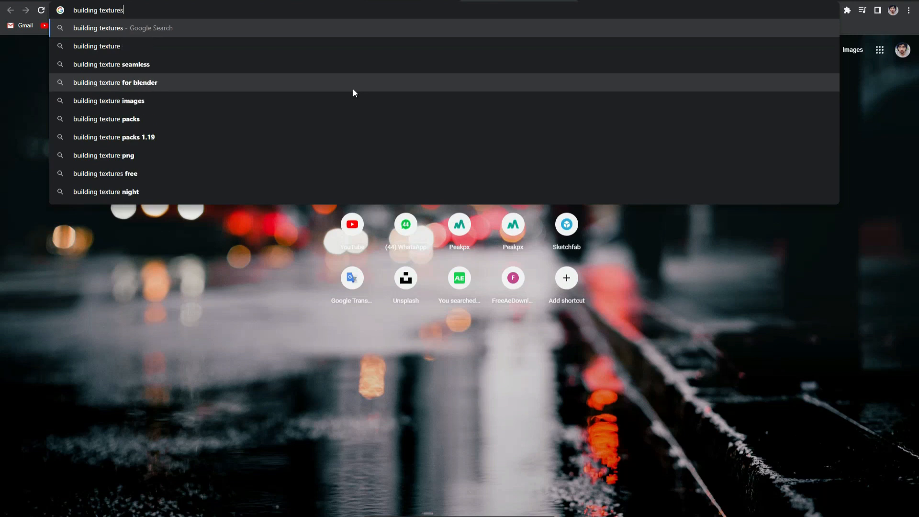
key("Return")
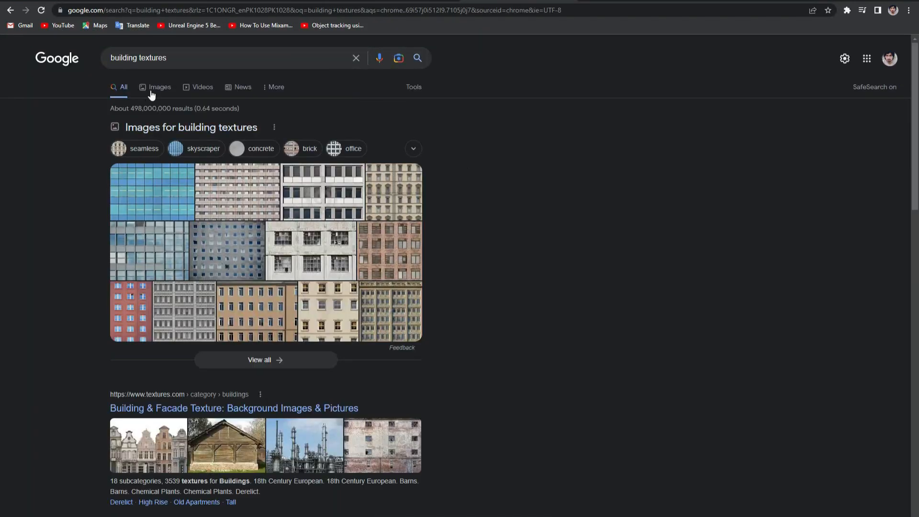
Step: Show the image results for building textures and filter them to the Large size
left_click(152, 91)
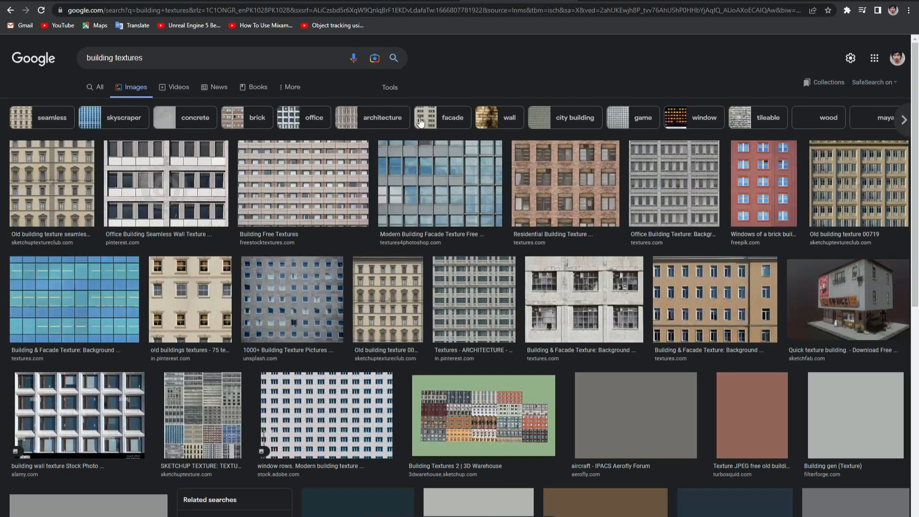
left_click(390, 87)
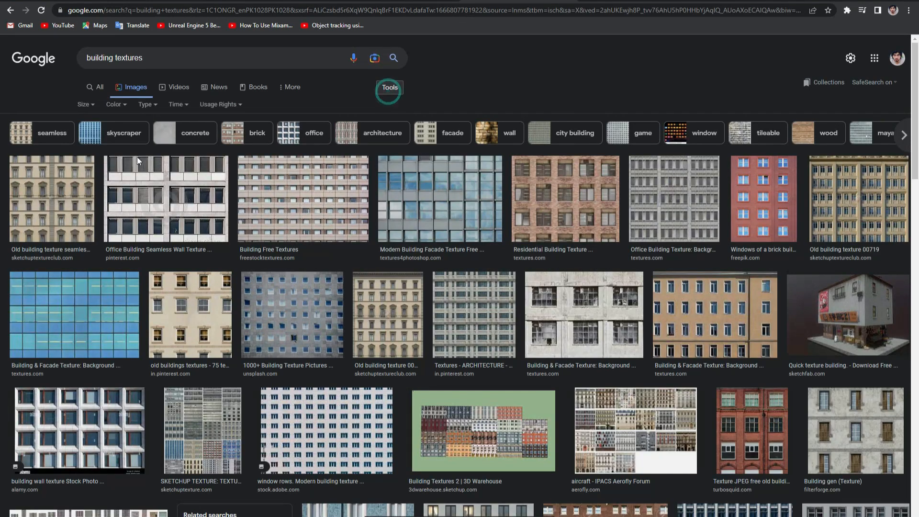
left_click(85, 104)
left_click(95, 138)
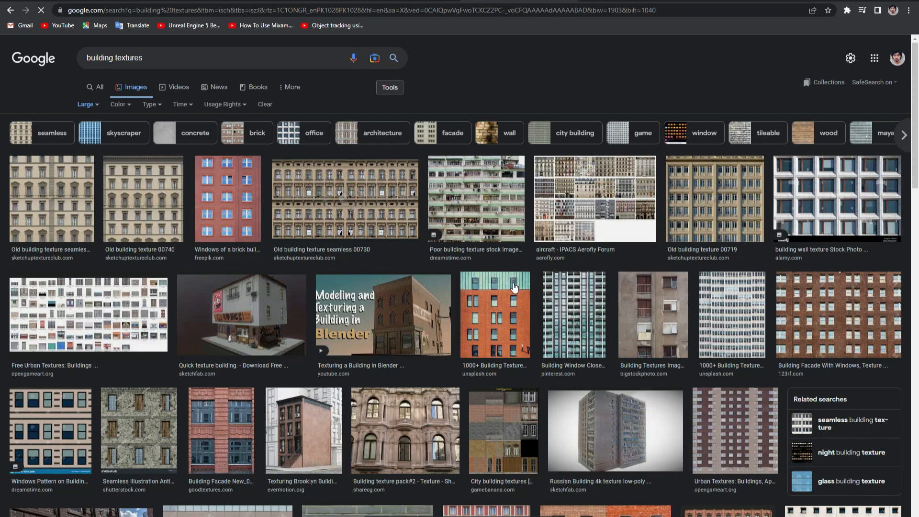
Step: Preview the facade images Old building texture 00740 and Old building texture seamless 00739 to compare them
left_click(149, 207)
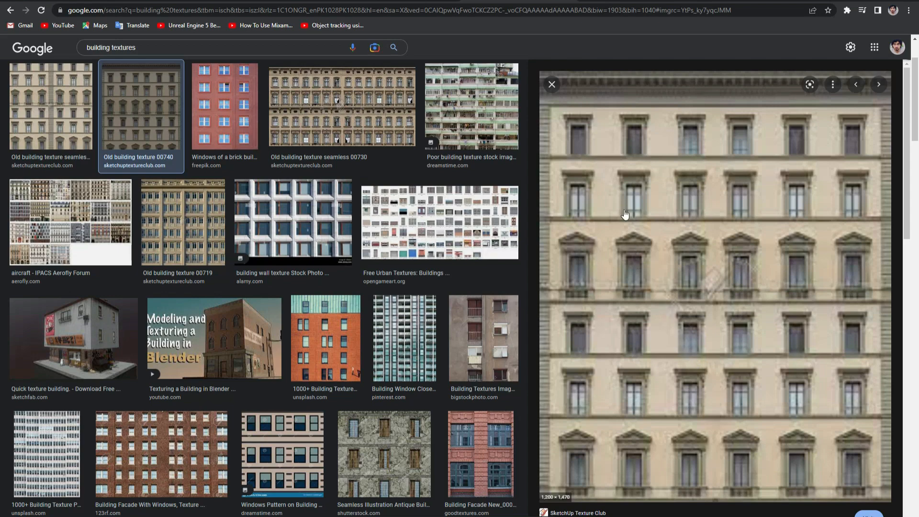
left_click(552, 85)
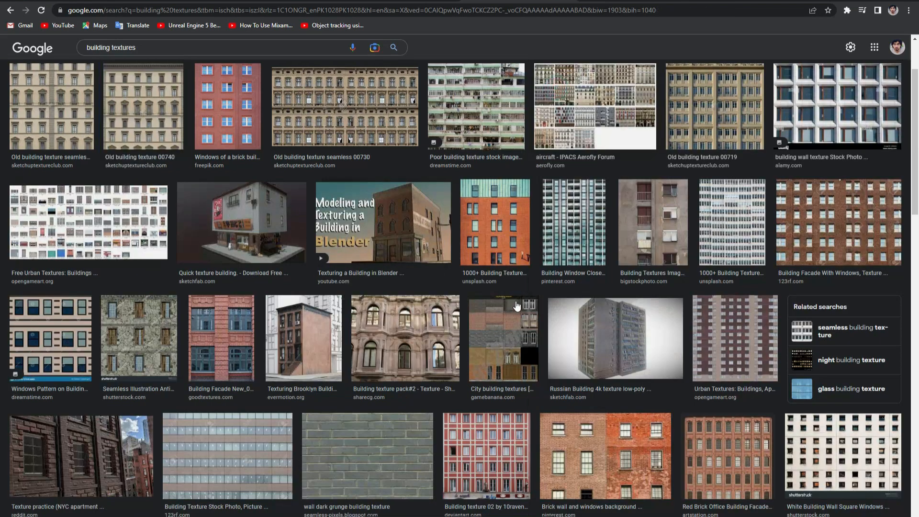
scroll(138, 234, "up", 1)
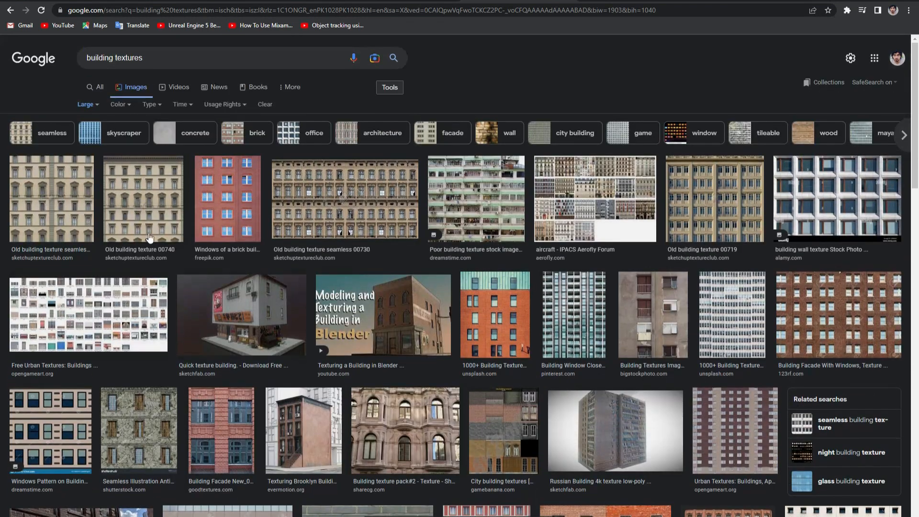
left_click(57, 210)
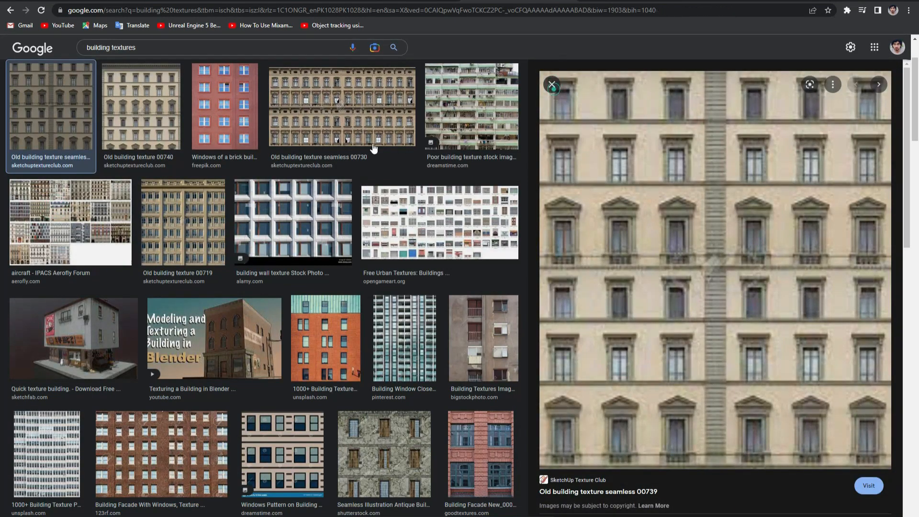
left_click(552, 84)
left_click(127, 123)
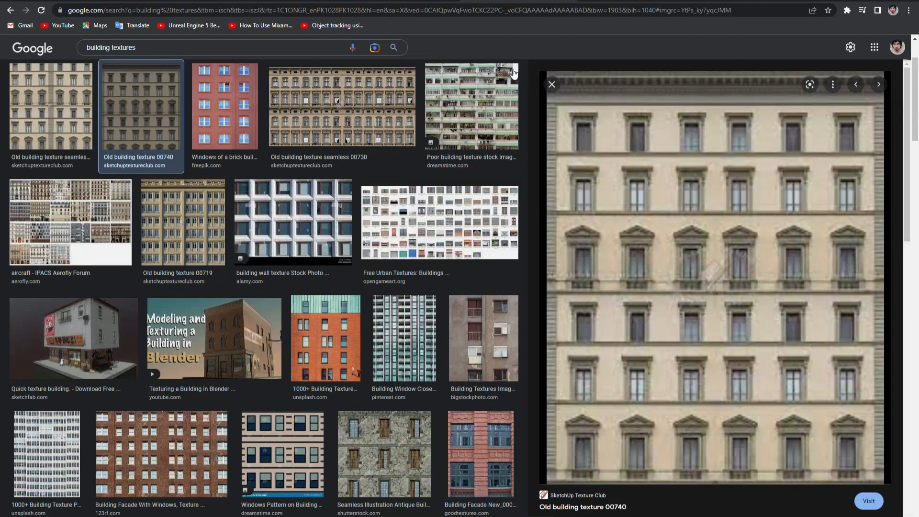
left_click(550, 85)
Step: Look through the building texture image results for a suitable facade and preview OpenGameArt's Batch of 21 Seamless Textures image
scroll(603, 218, "down", 3)
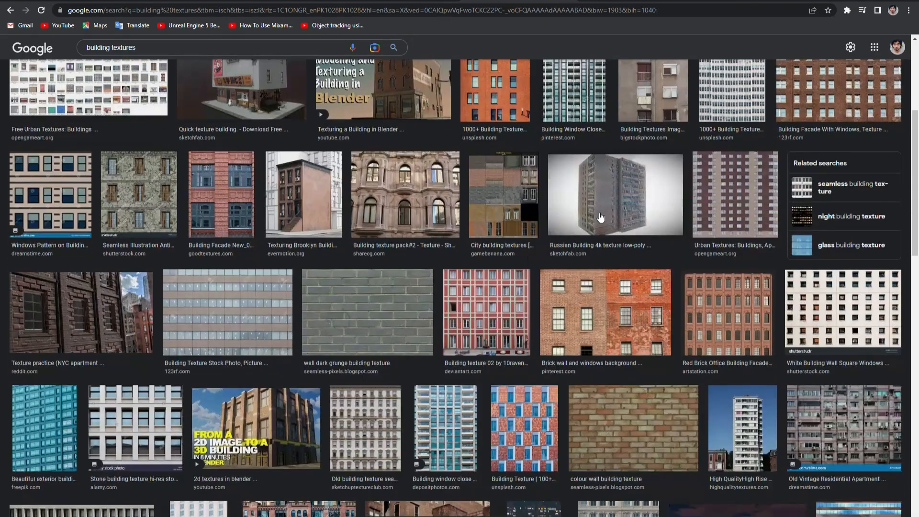
scroll(526, 307, "down", 3)
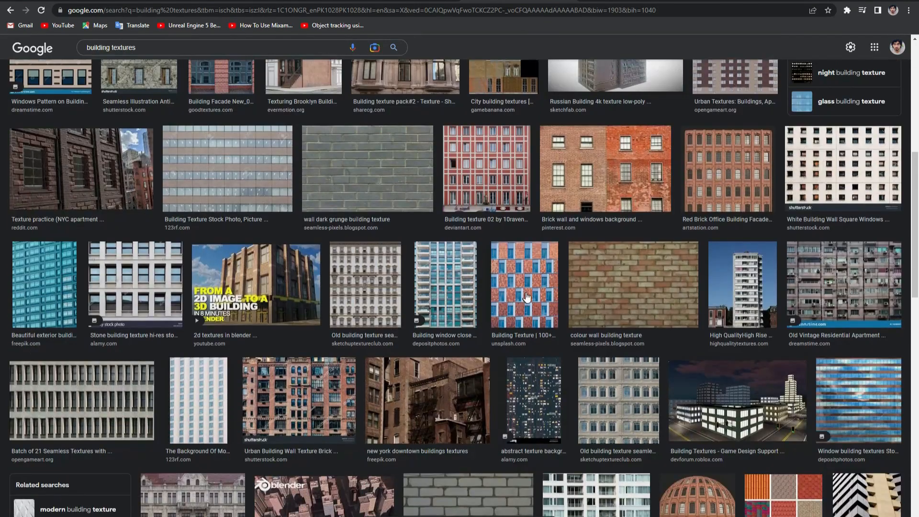
scroll(529, 292, "down", 3)
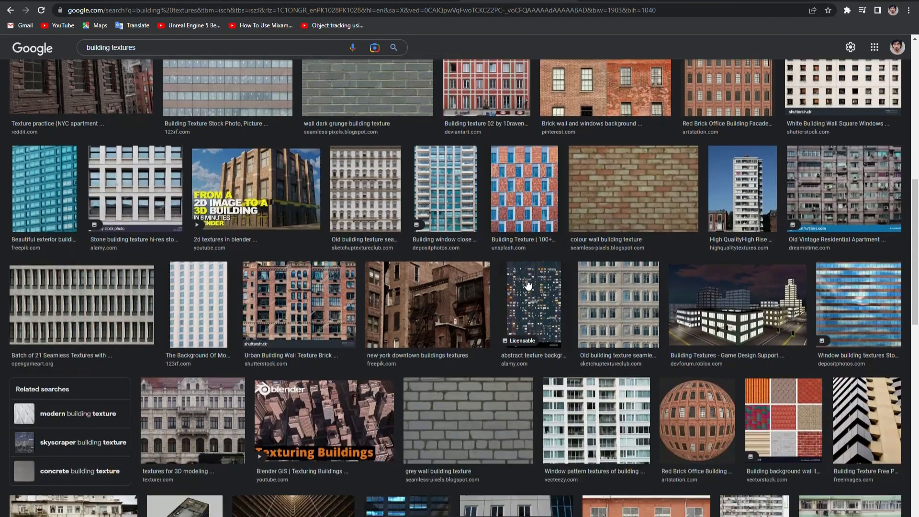
scroll(529, 284, "down", 3)
scroll(507, 284, "down", 3)
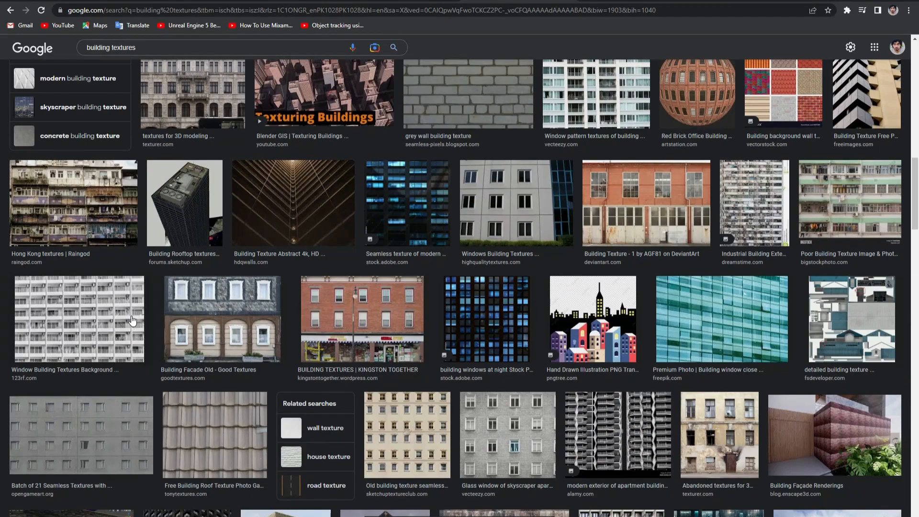
scroll(278, 312, "down", 3)
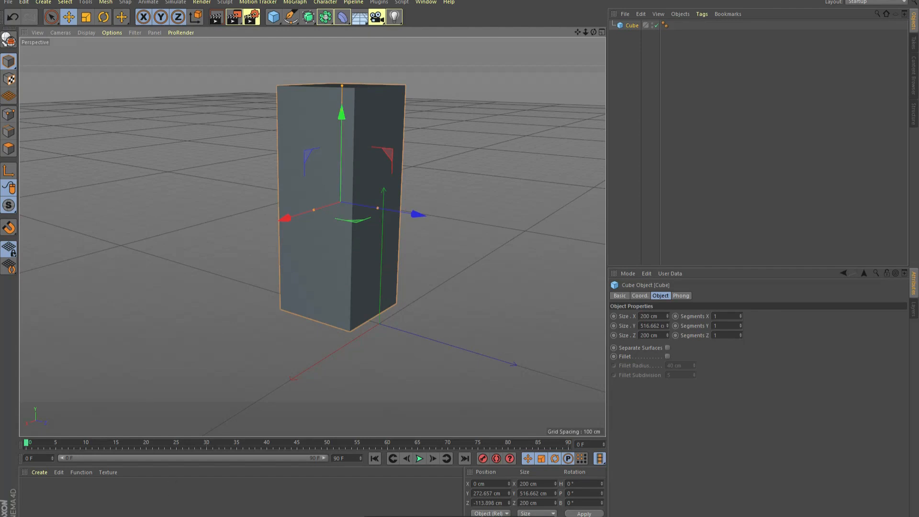
left_click(76, 493)
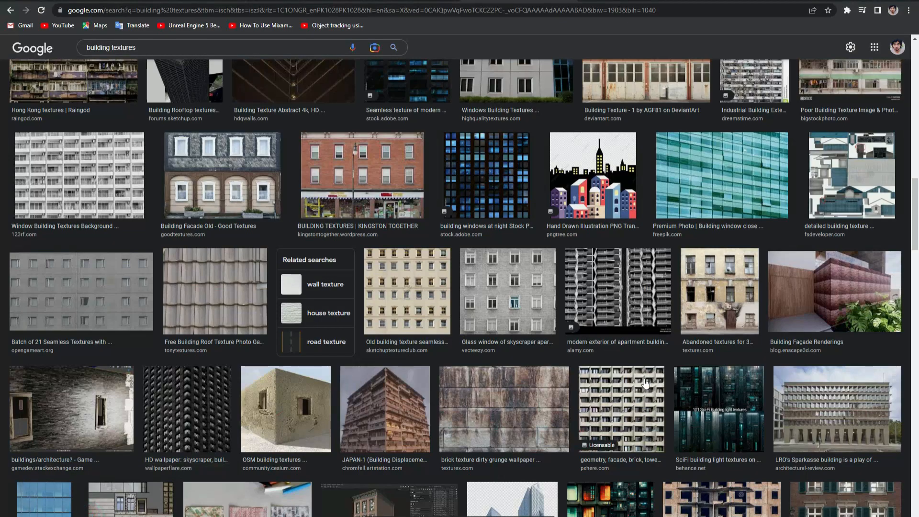
scroll(569, 335, "down", 3)
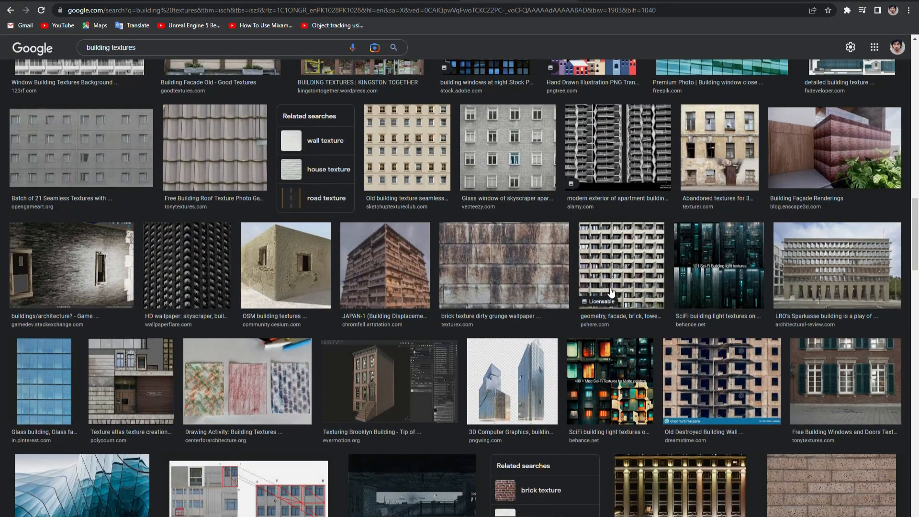
scroll(591, 311, "down", 3)
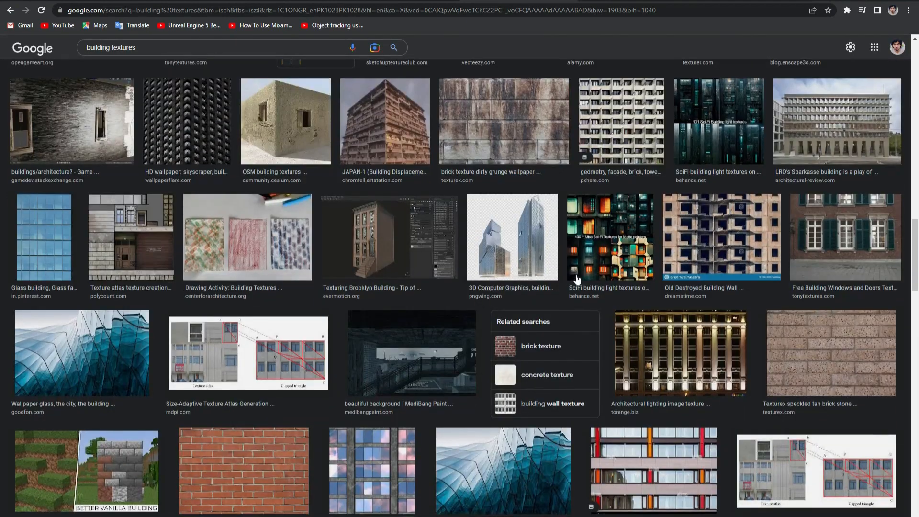
scroll(577, 279, "down", 5)
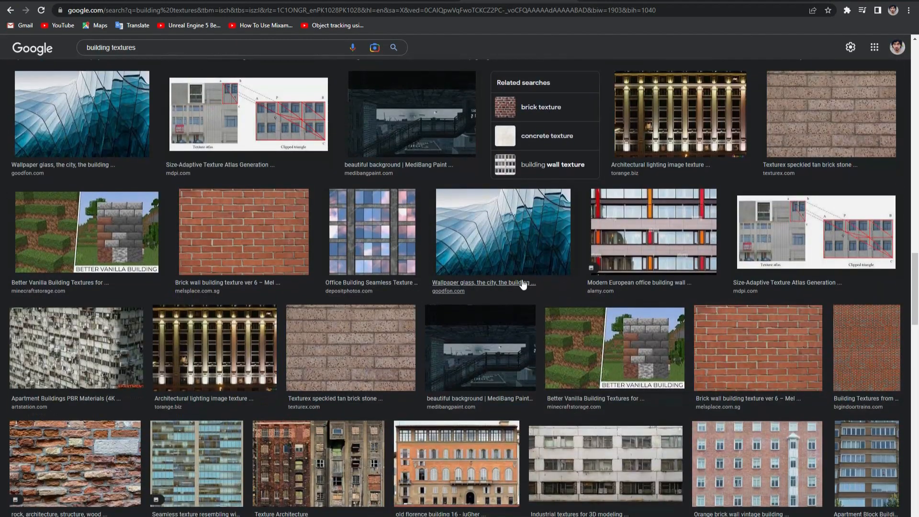
scroll(523, 284, "down", 3)
scroll(604, 285, "down", 2)
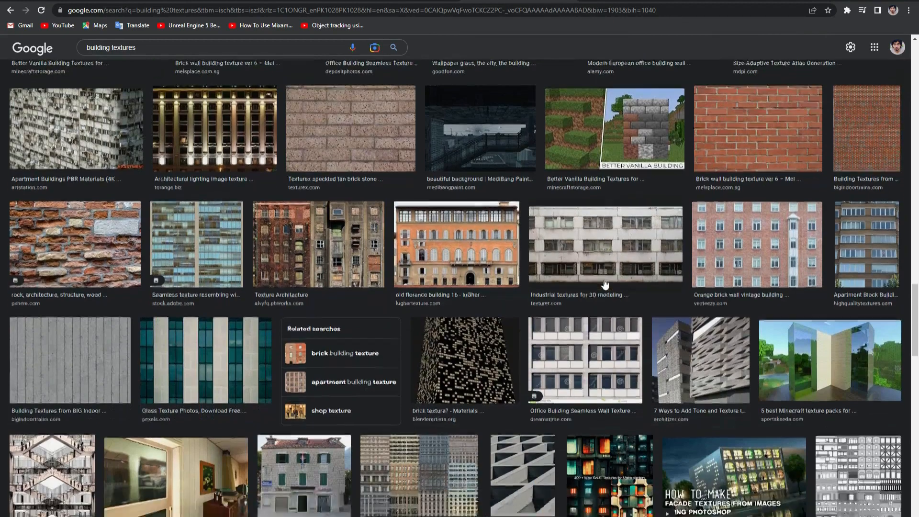
scroll(605, 285, "down", 1)
scroll(557, 302, "down", 5)
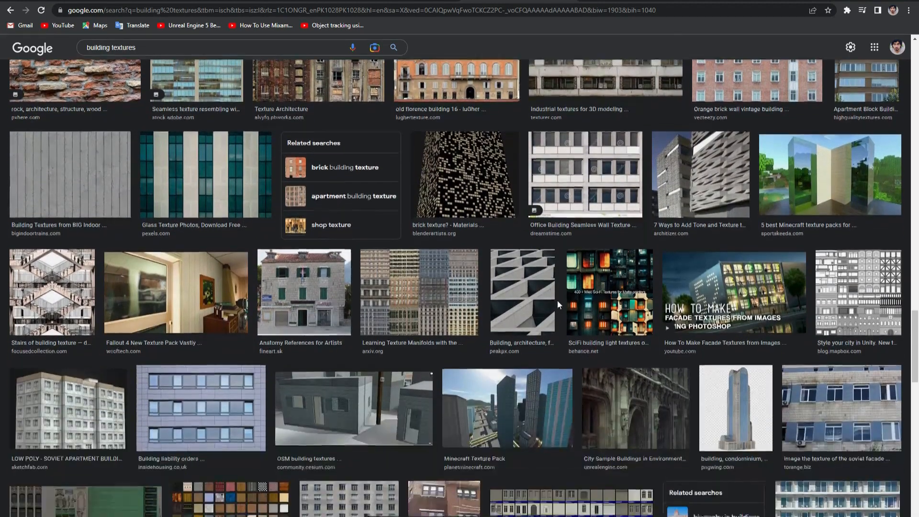
scroll(548, 282, "down", 8)
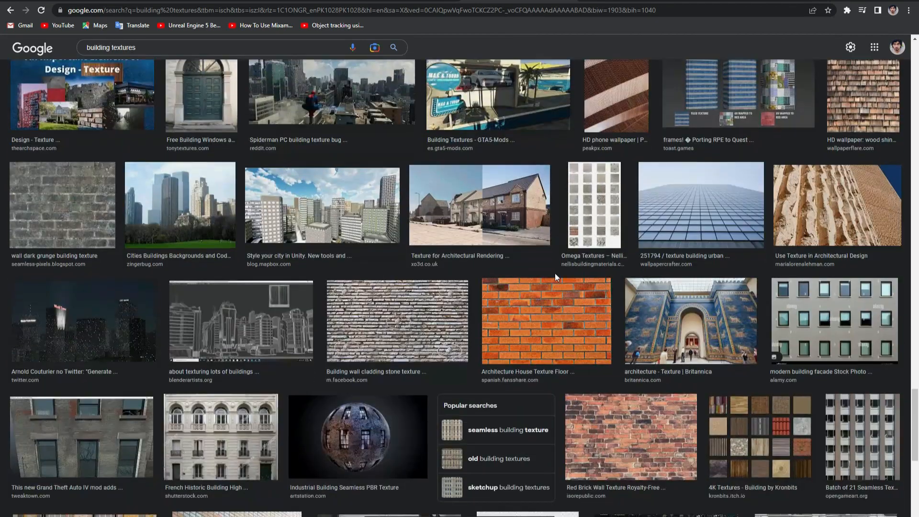
scroll(556, 276, "down", 3)
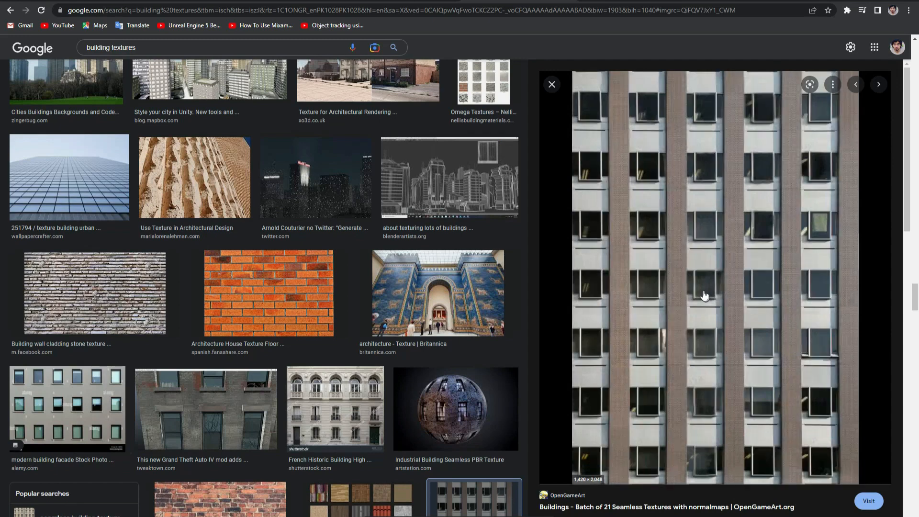
Step: Save the previewed facade image as the JPEG VerticleBrownBricks_S in the Pictures folder and close the image preview
right_click(670, 271)
left_click(709, 372)
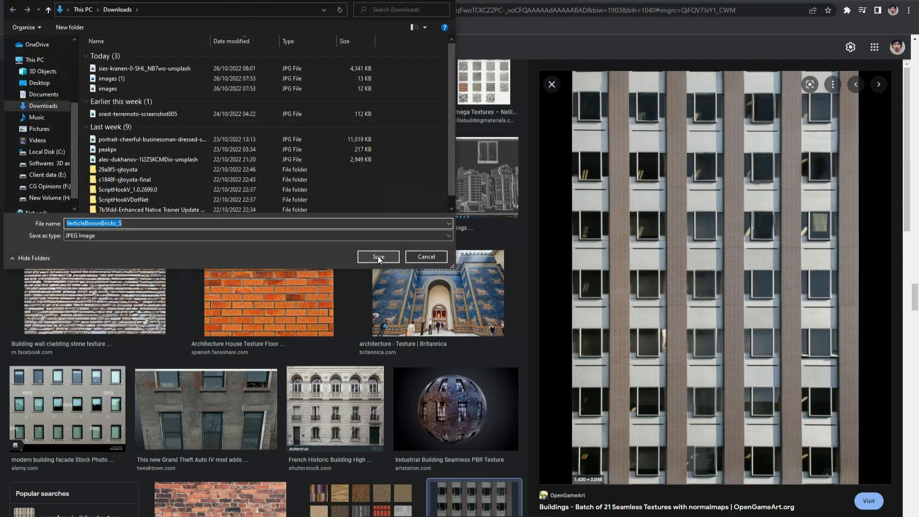
left_click(39, 128)
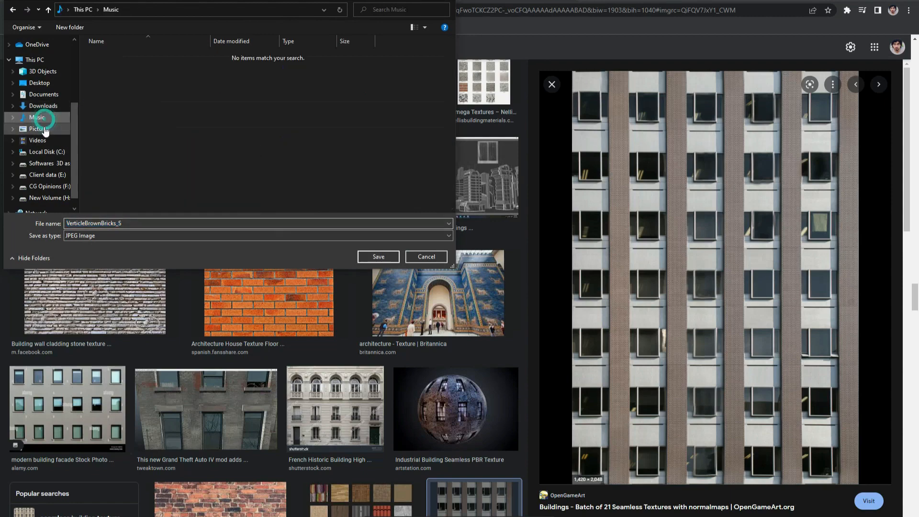
left_click(378, 257)
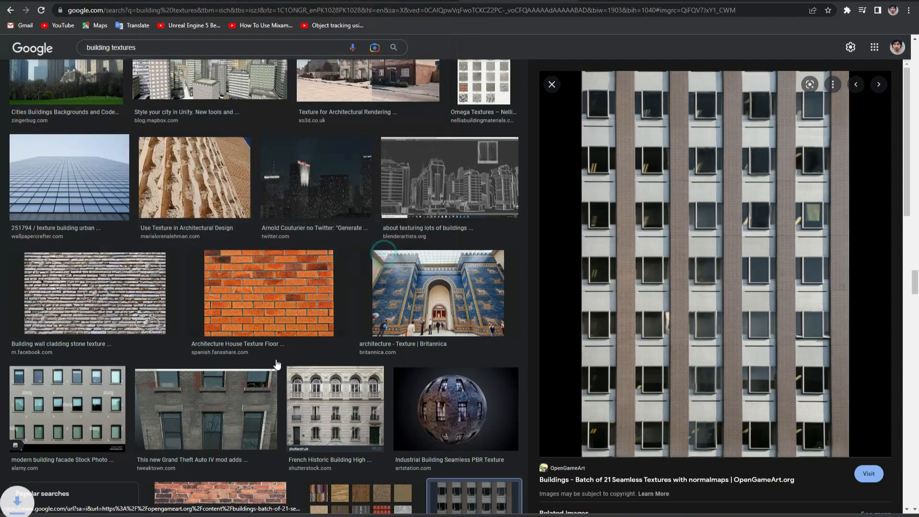
left_click(552, 84)
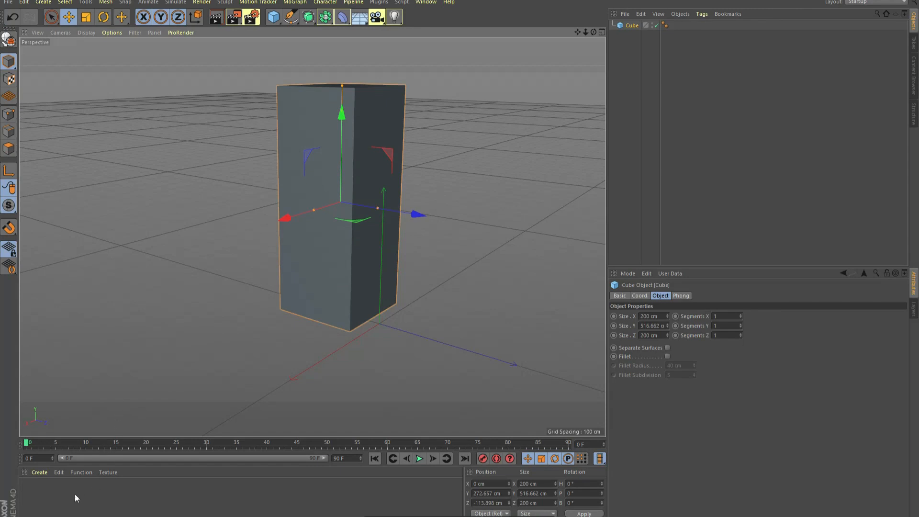
Step: Switch to Cinema 4D, create a new standard material and open it in the Material Editor
left_click(39, 472)
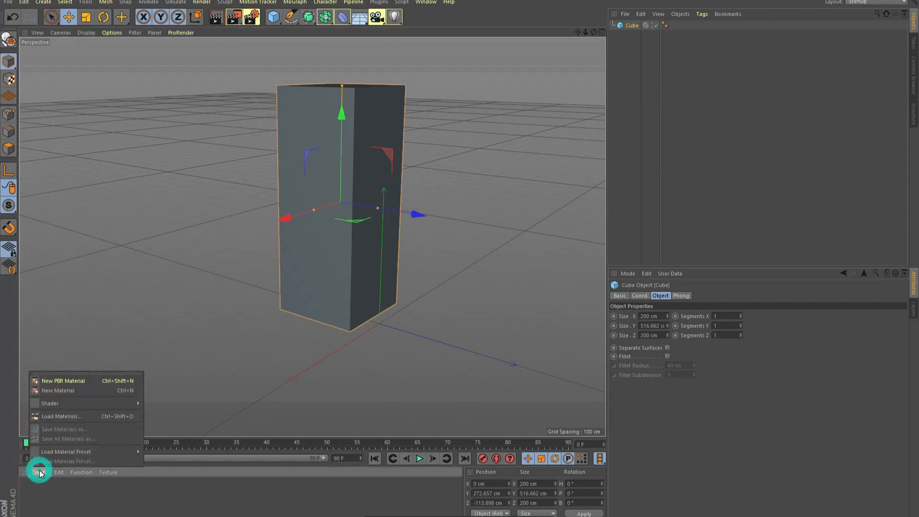
left_click(71, 390)
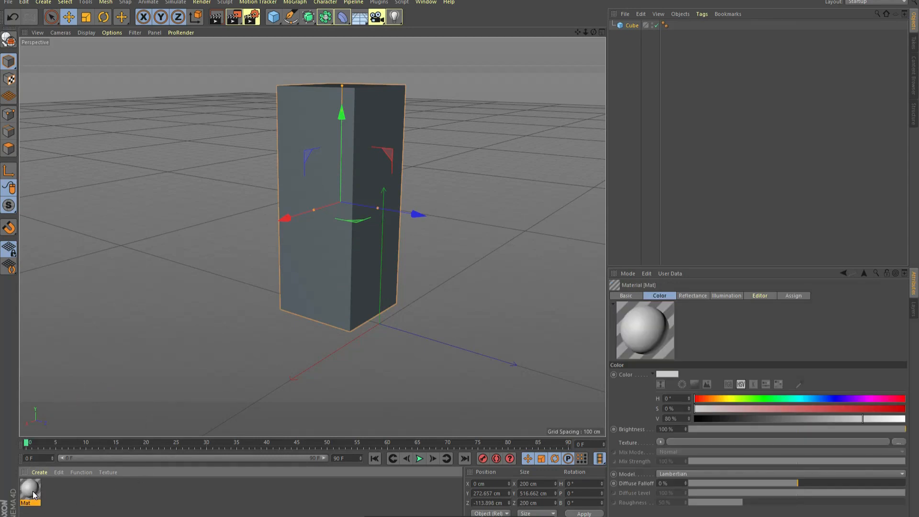
double_click(33, 495)
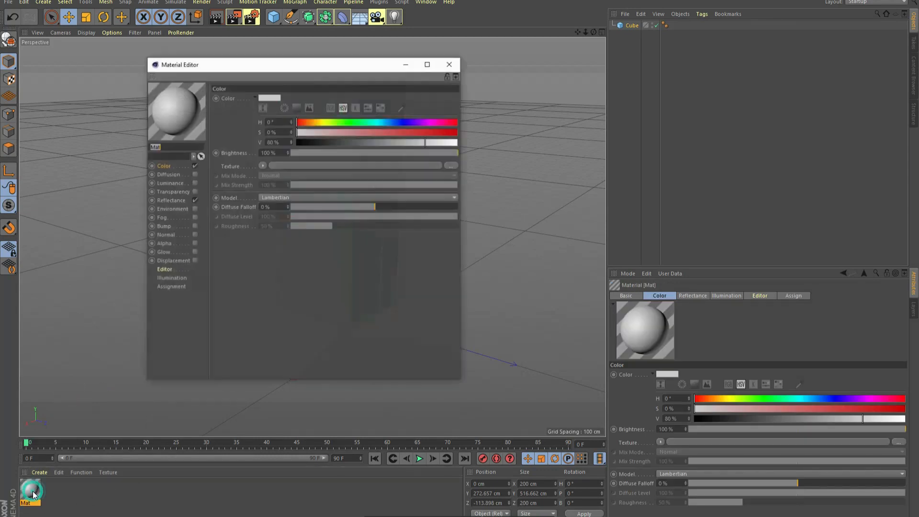
Step: Load VerticleBrownBricks_S from Pictures as the material's color texture without copying it to the project, and disable the material's reflectance
left_click(454, 166)
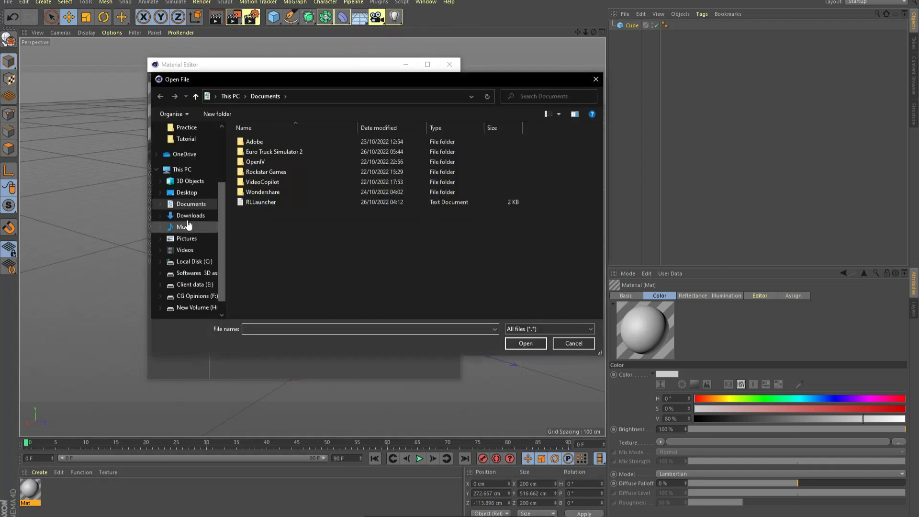
left_click(189, 241)
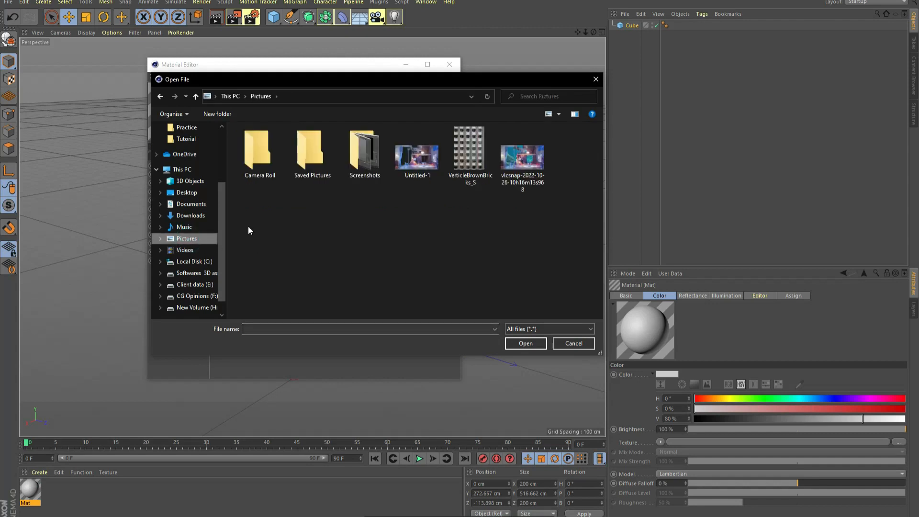
left_click(472, 157)
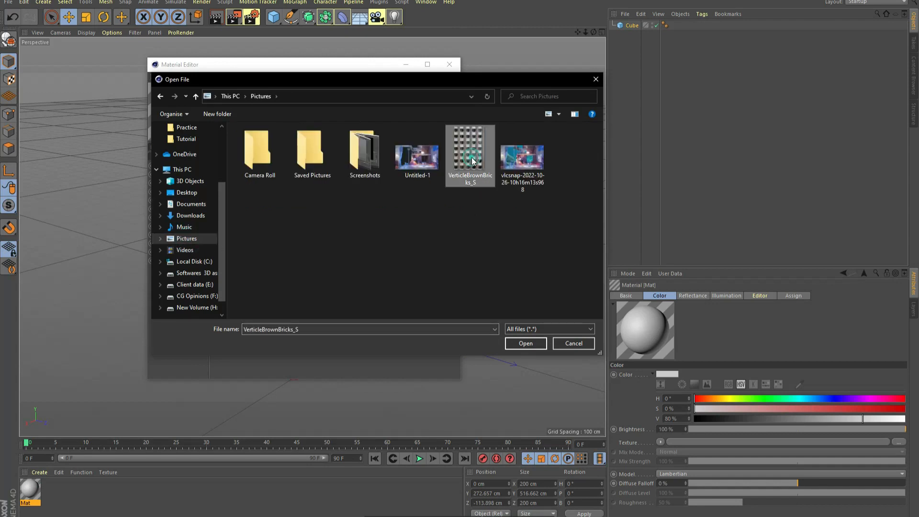
left_click(526, 343)
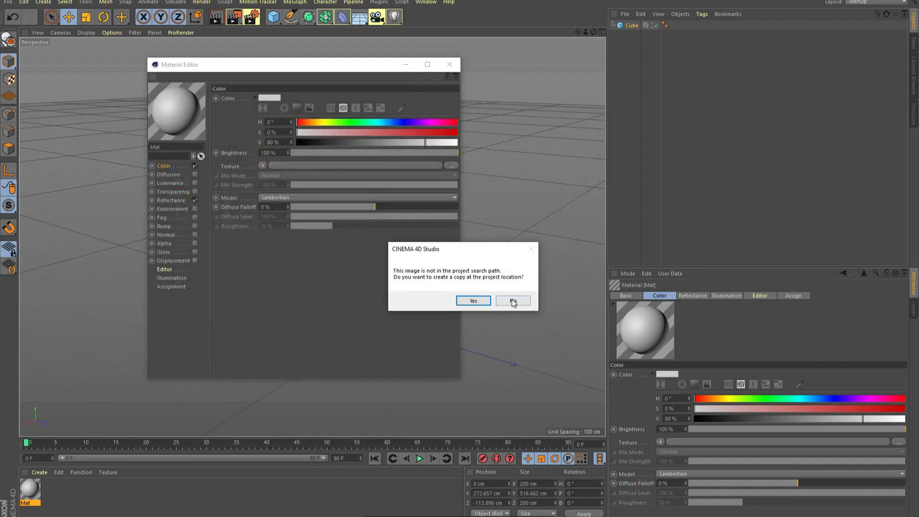
left_click(516, 301)
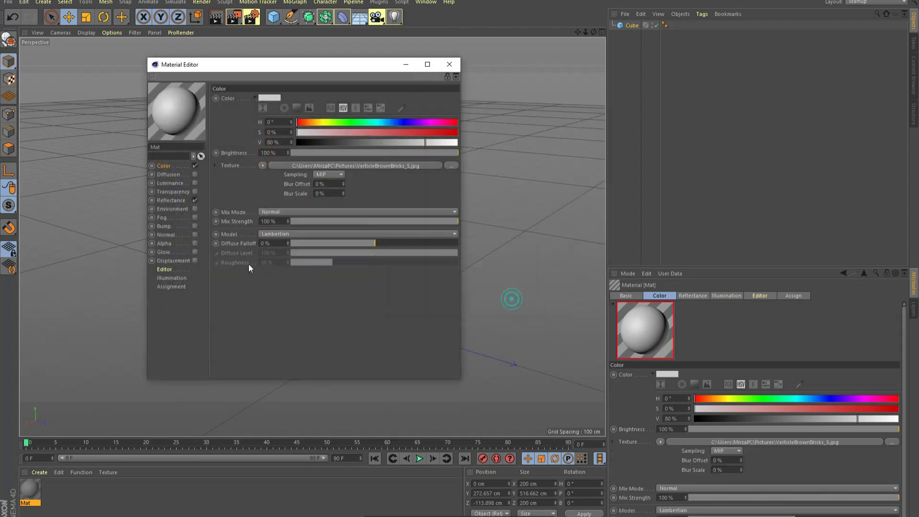
left_click(194, 200)
left_click(449, 64)
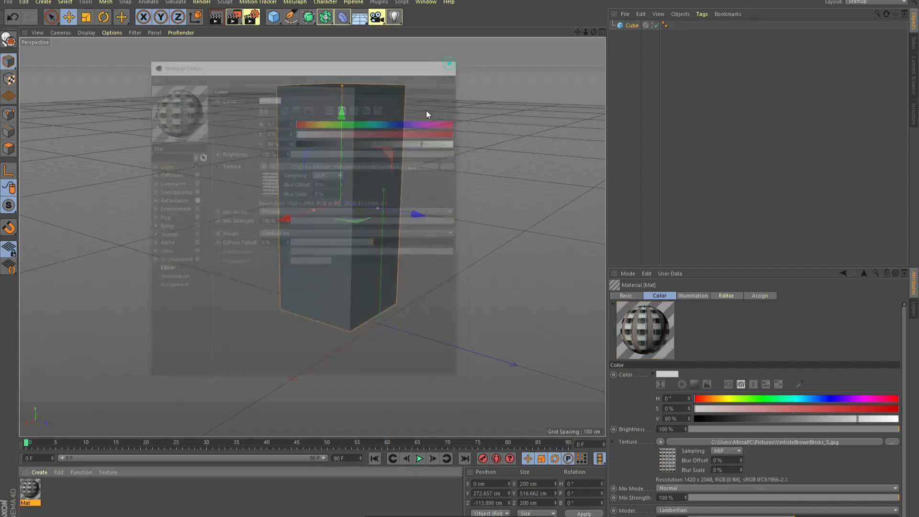
Step: Select the tall cube and convert it into an editable polygon object
left_click_drag(586, 31, 312, 237)
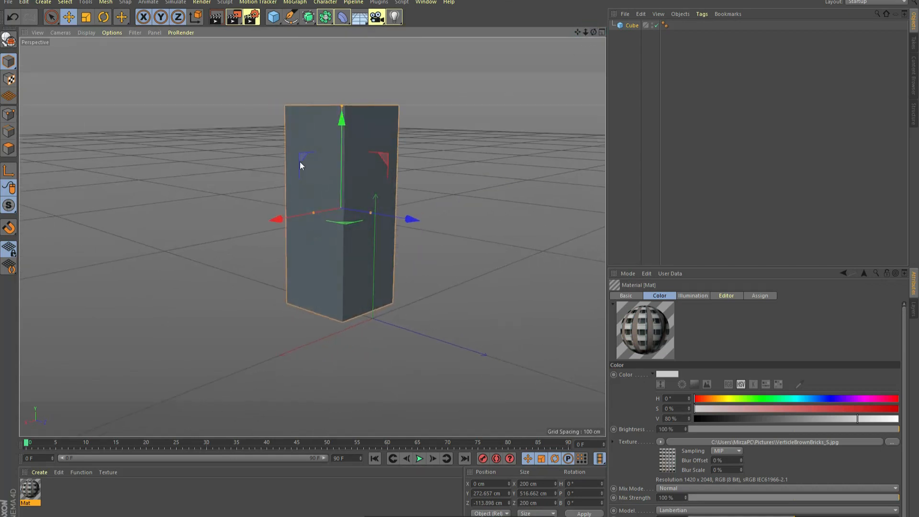
left_click(316, 136)
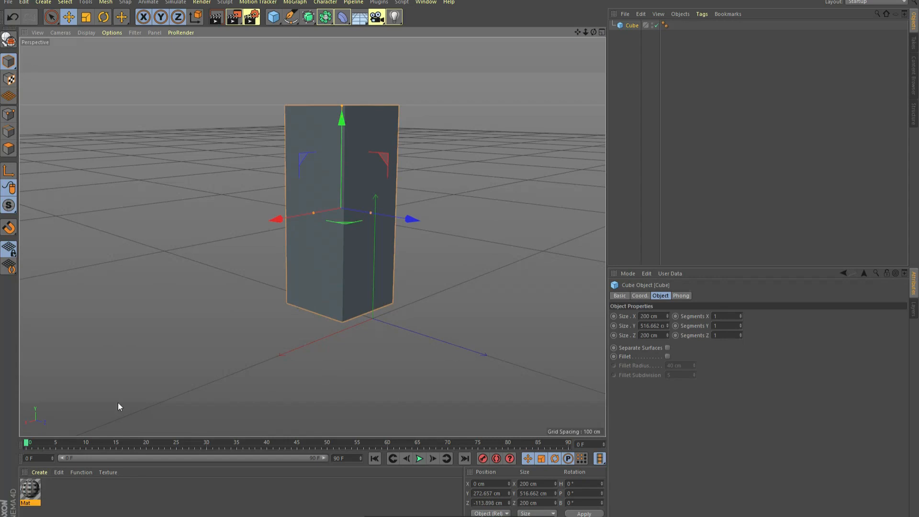
left_click(329, 129)
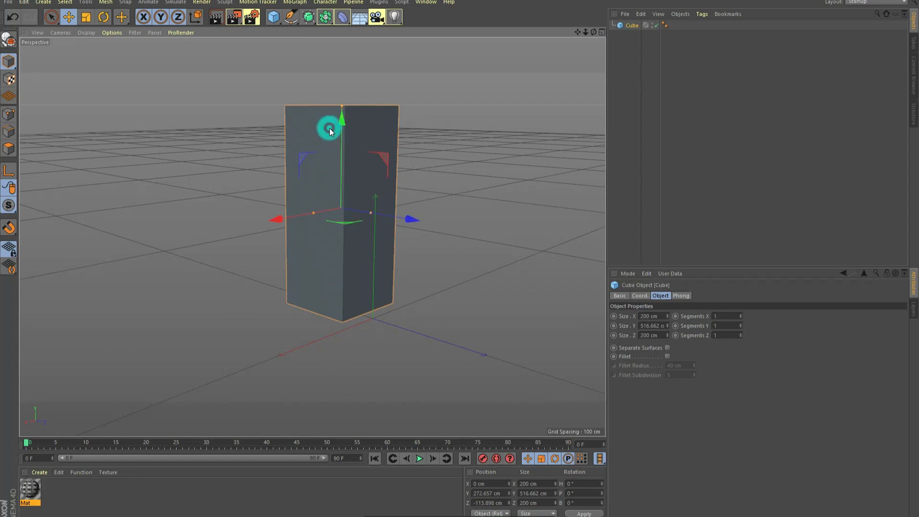
left_click(10, 42)
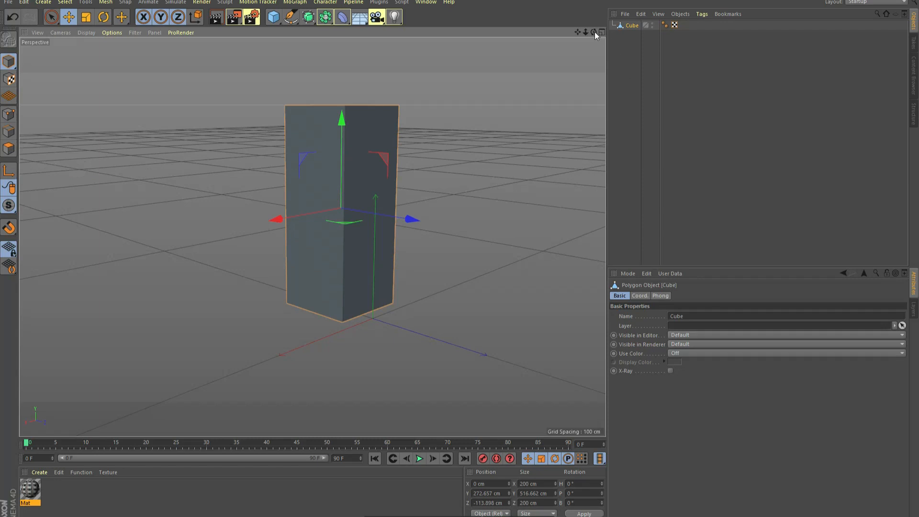
Step: In polygon mode, select the block's face on the positive X side and pull it outward to about X 239 cm
left_click_drag(594, 31, 181, 127)
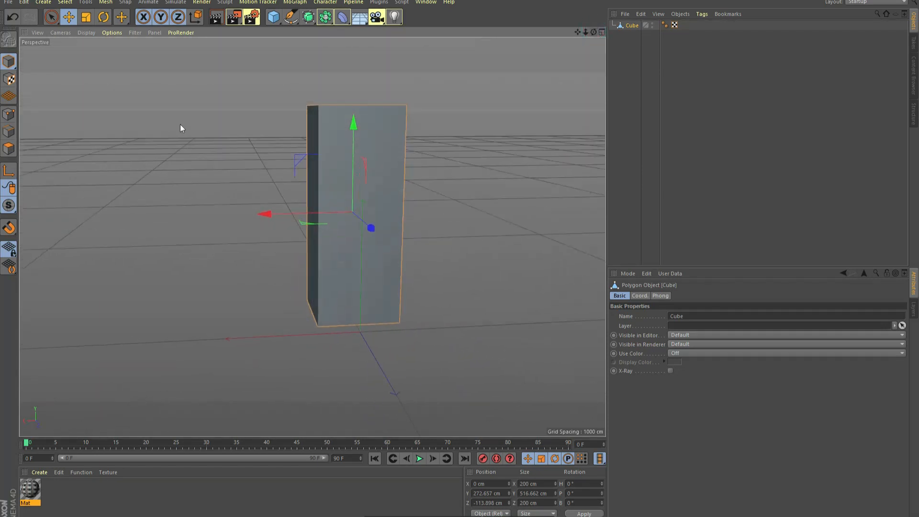
left_click(11, 63)
left_click(12, 152)
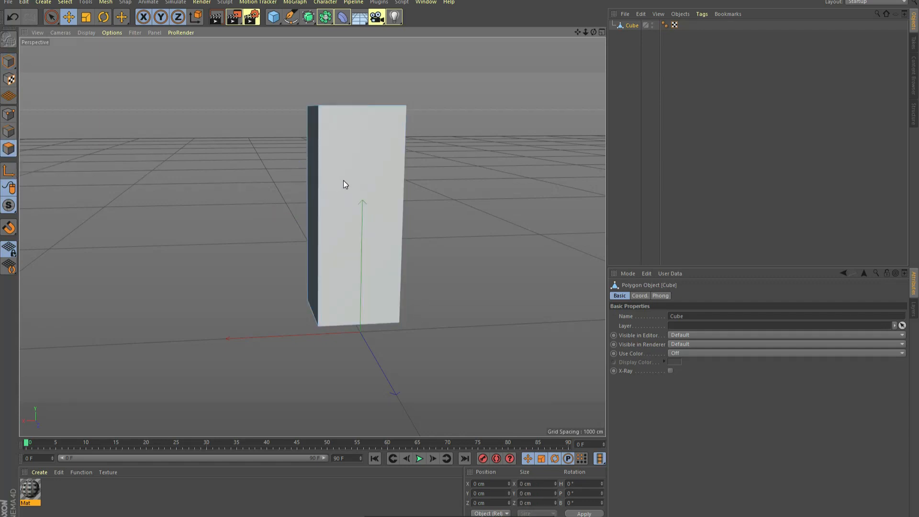
left_click_drag(594, 32, 306, 157)
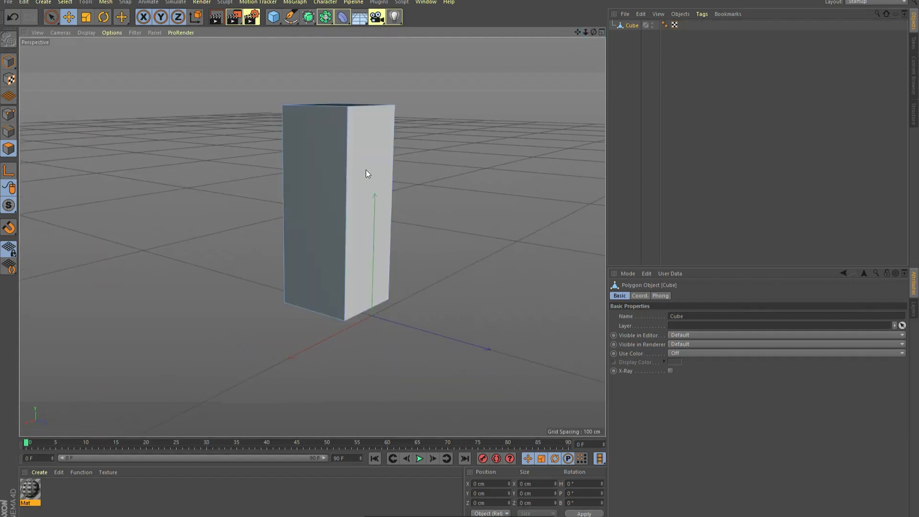
left_click(326, 190)
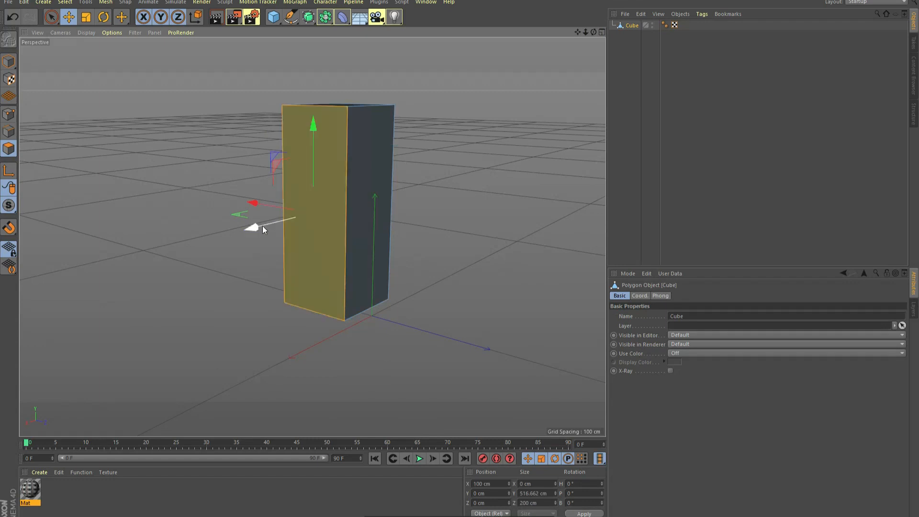
left_click_drag(254, 227, 232, 252)
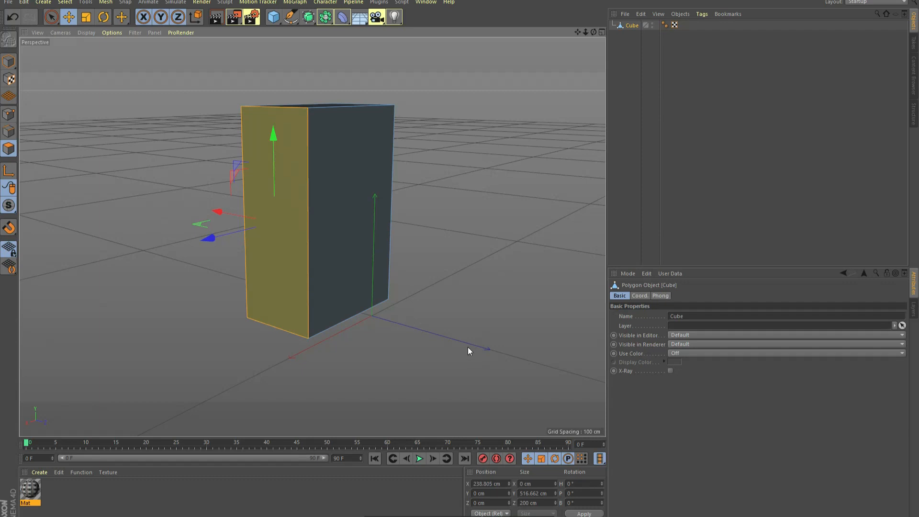
Step: Undo the outward pull of the positive X face, reselect that face and apply the facade material Mat to it
key("ctrl+z")
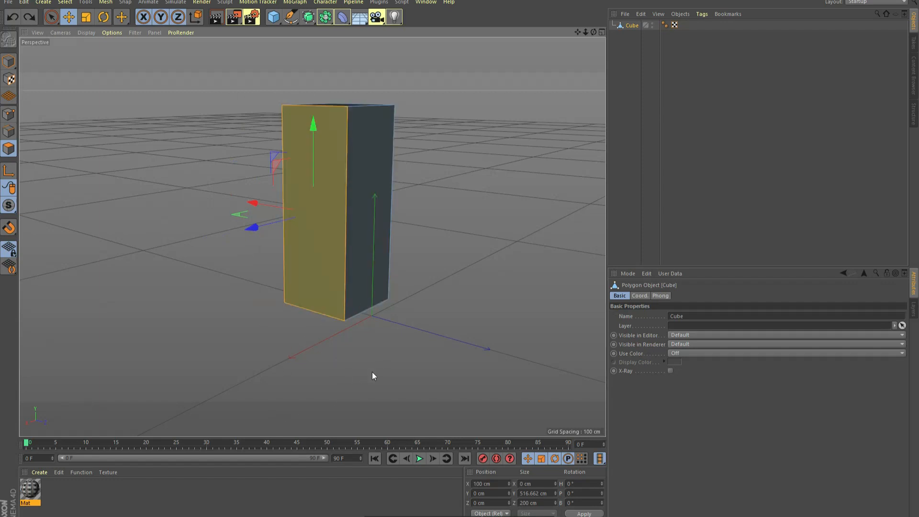
left_click(331, 156)
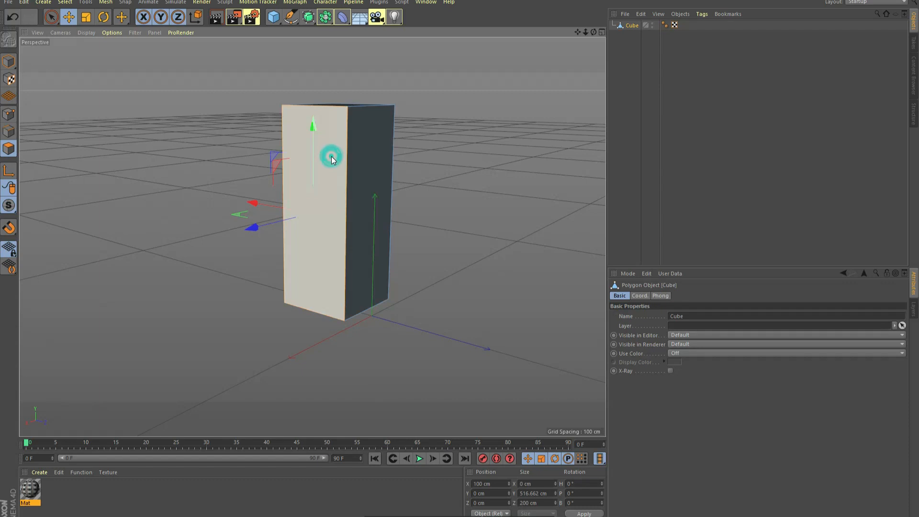
left_click_drag(30, 489, 297, 263)
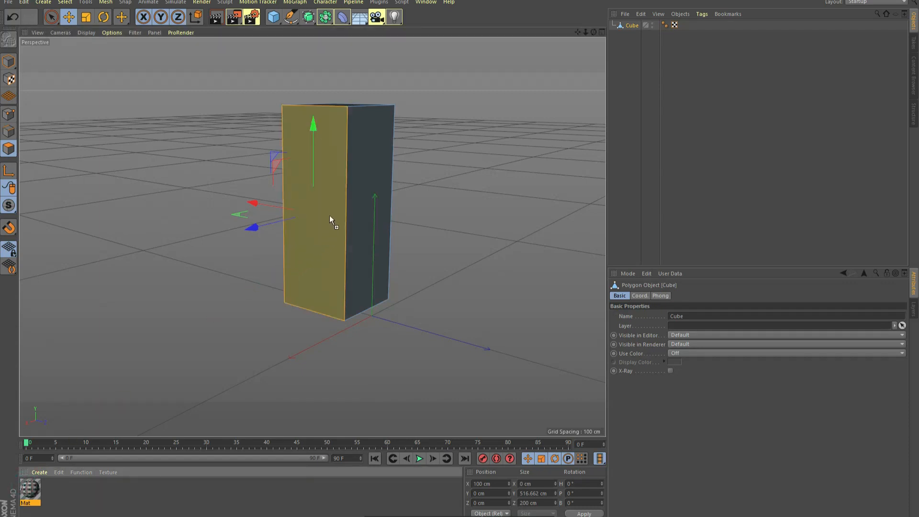
left_click_drag(330, 216, 330, 211)
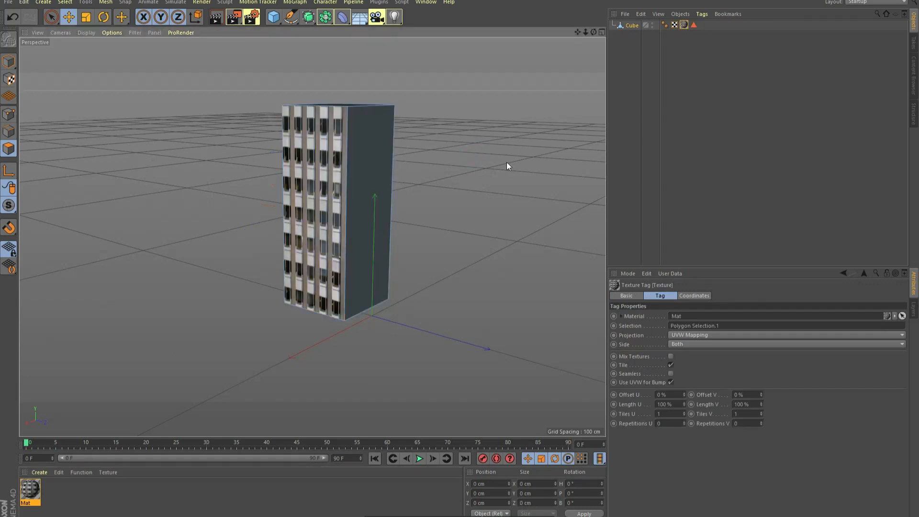
Step: Select the block's face on the positive Z side and apply the facade material Mat to it
left_click_drag(593, 33, 530, 128)
left_click(369, 168)
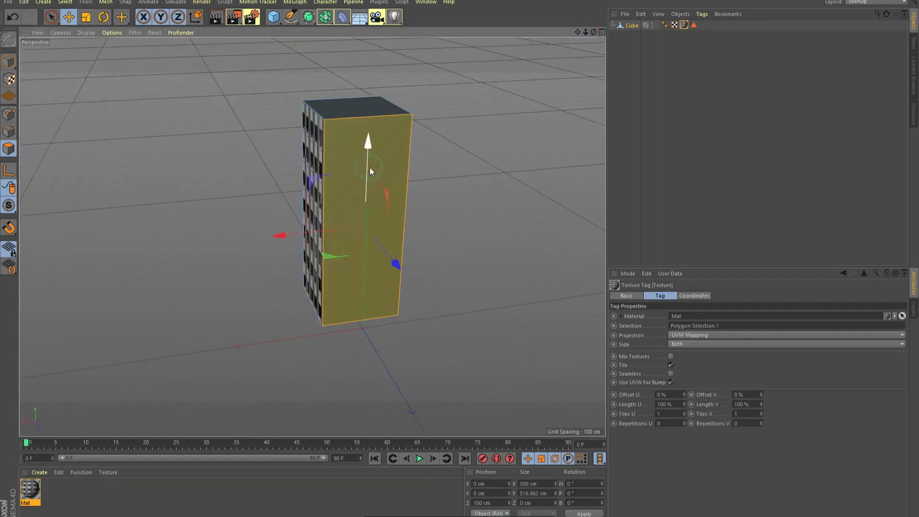
left_click_drag(29, 489, 348, 254)
left_click(577, 137)
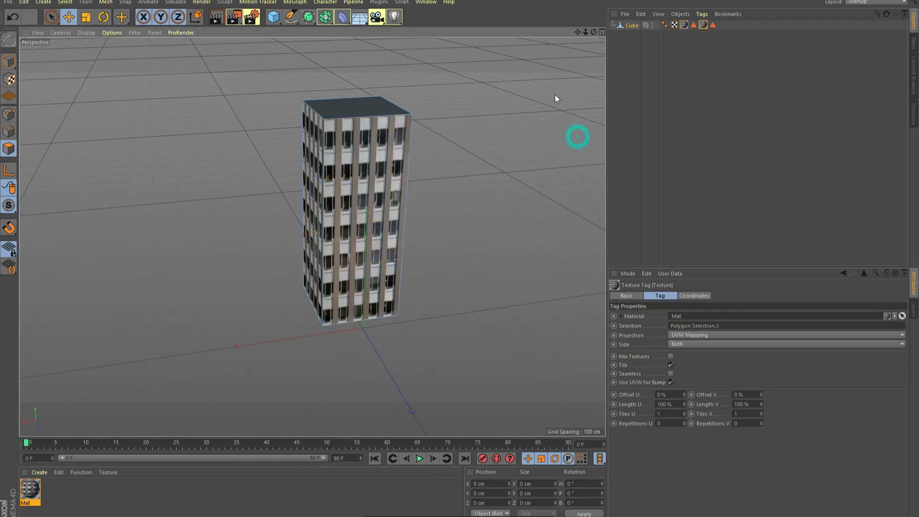
Step: With no polygons selected, apply the facade material Mat to the whole block and inspect it from several sides
left_click_drag(594, 32, 558, 43)
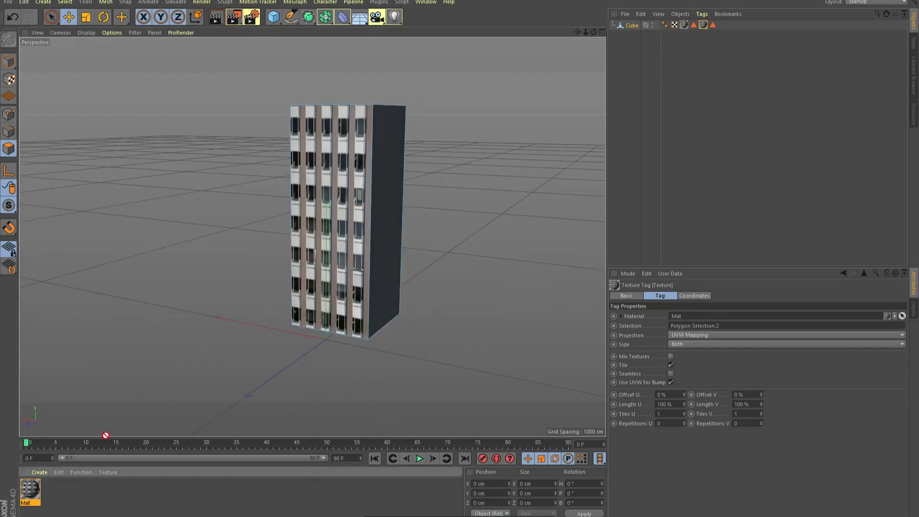
left_click_drag(386, 227, 386, 227)
left_click_drag(470, 197, 532, 131, "alt")
left_click_drag(593, 32, 532, 24)
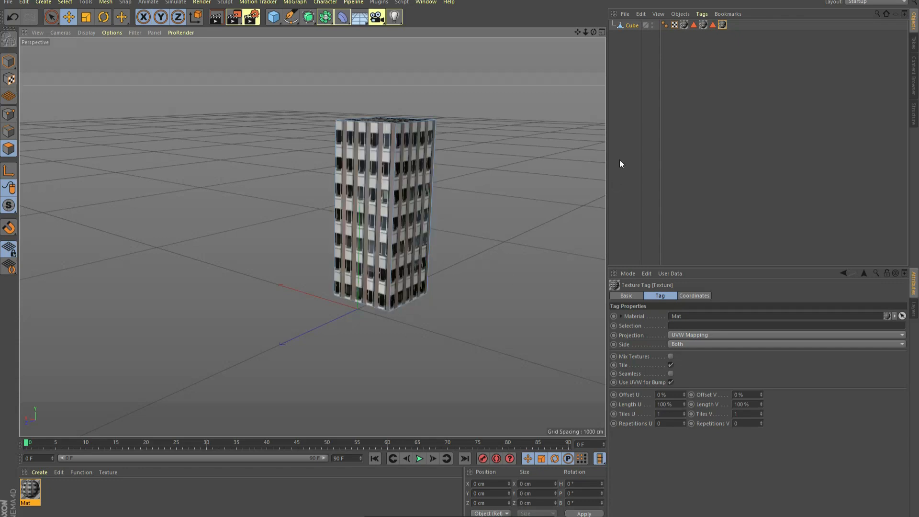
left_click_drag(593, 32, 317, 250)
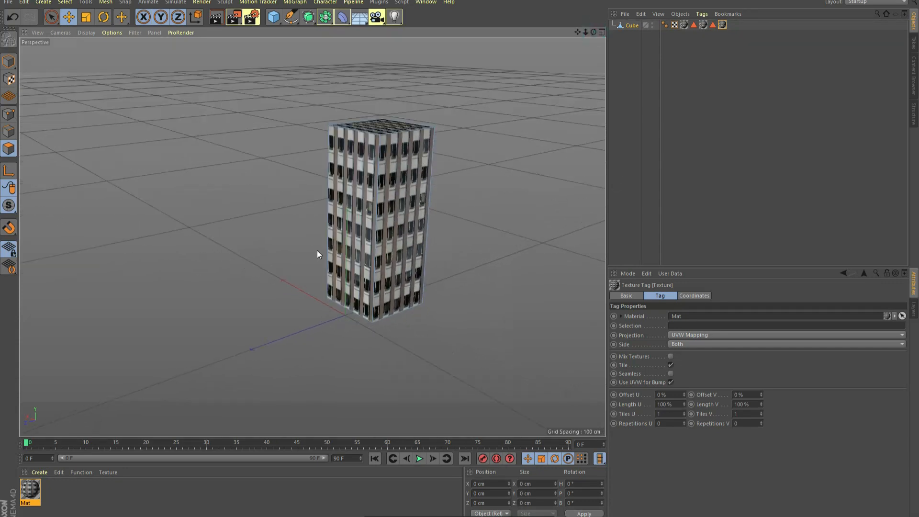
scroll(344, 223, "up", 3)
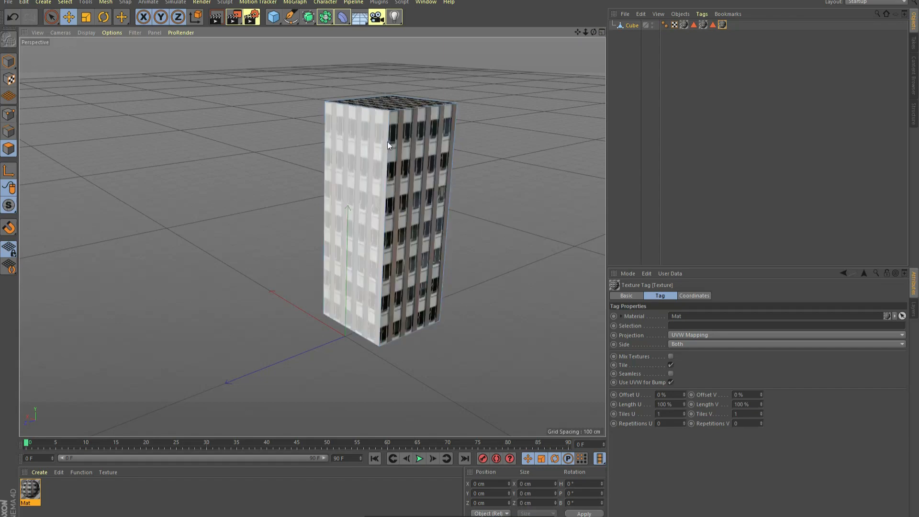
left_click_drag(594, 32, 258, 273)
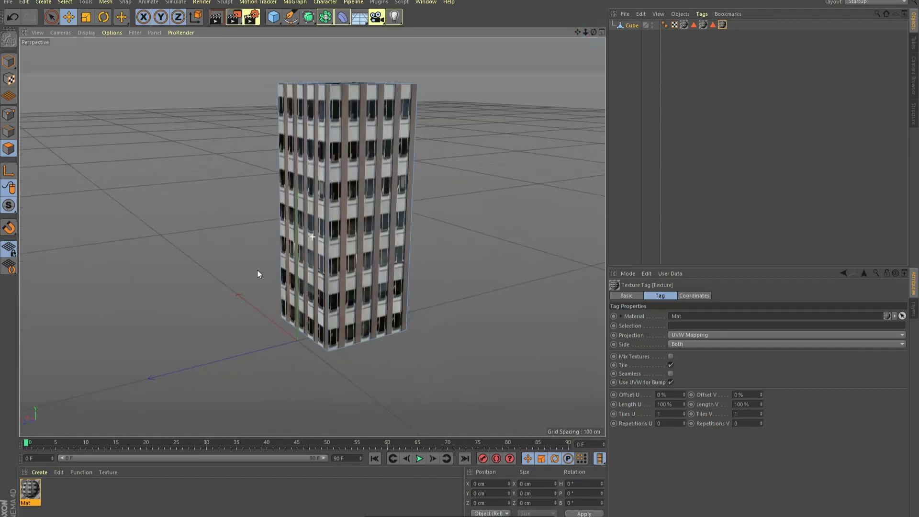
Step: Create a second material and set its color to a near-white with 3% saturation and 94% value
left_click(39, 472)
left_click(58, 391)
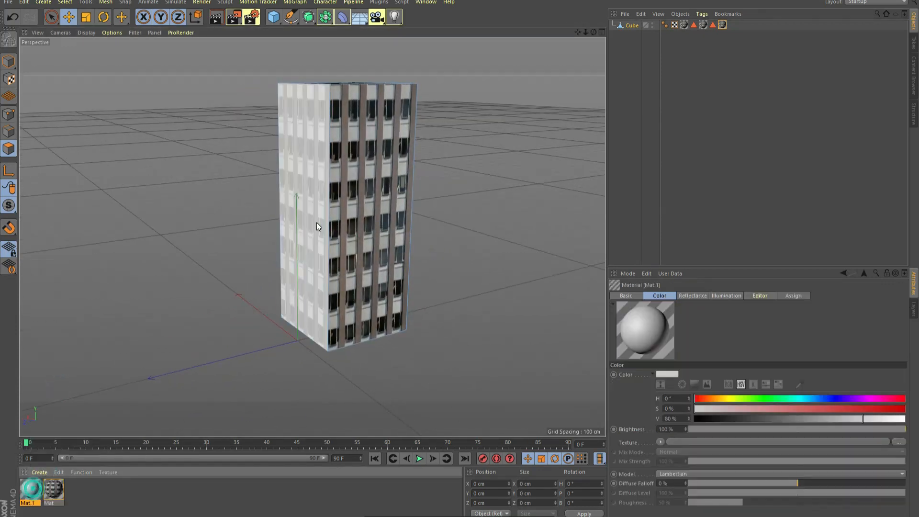
double_click(33, 491)
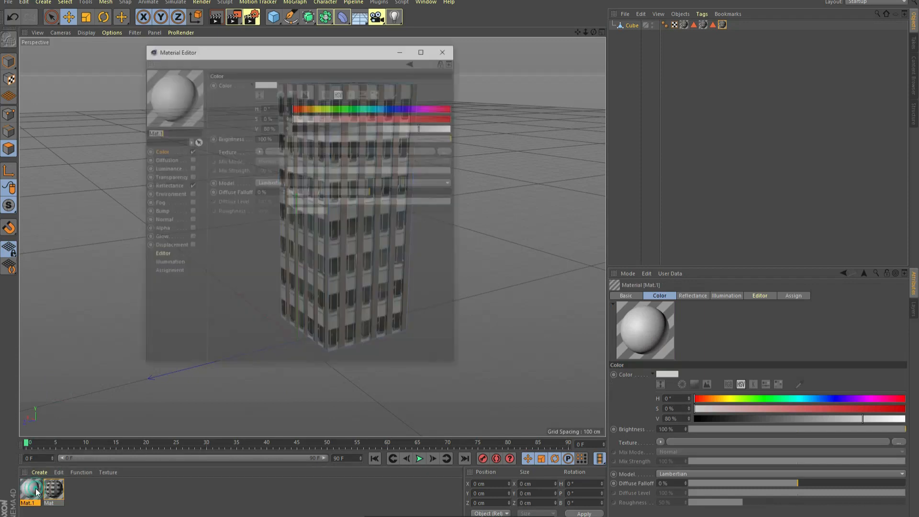
left_click(301, 117)
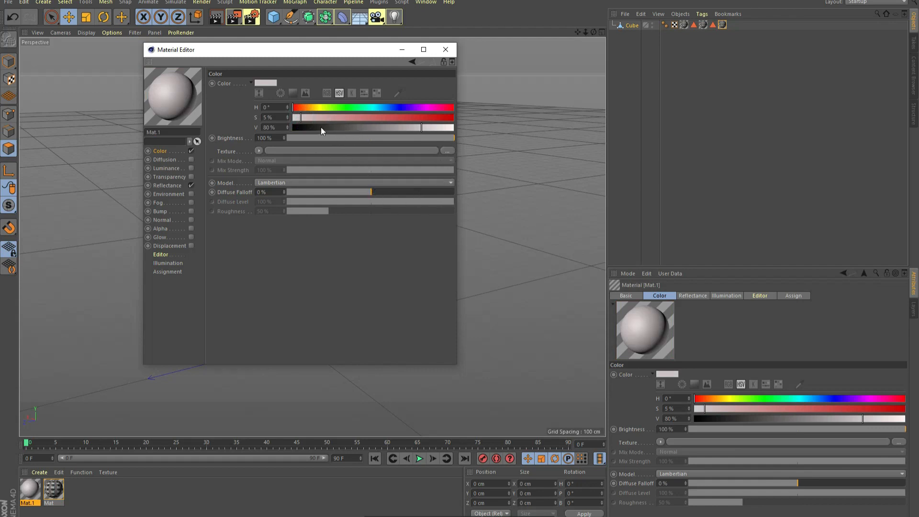
left_click(444, 127)
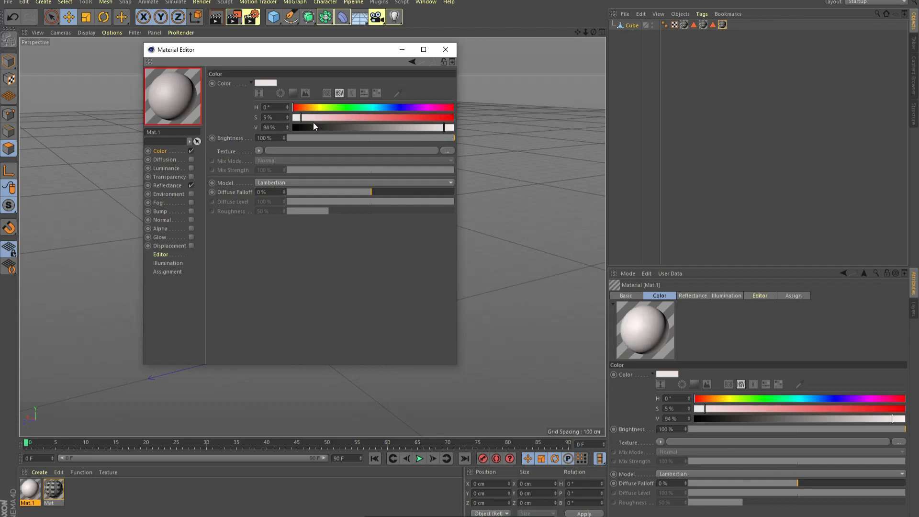
left_click_drag(301, 118, 297, 118)
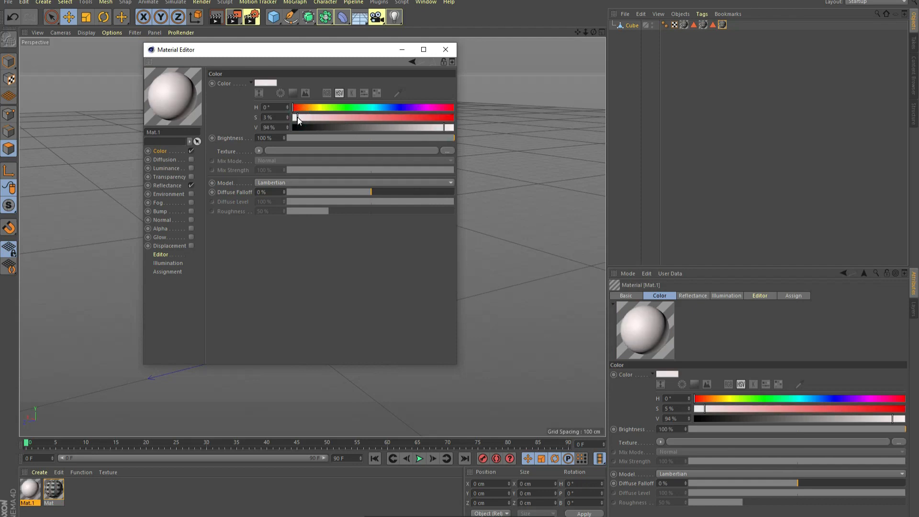
left_click(446, 50)
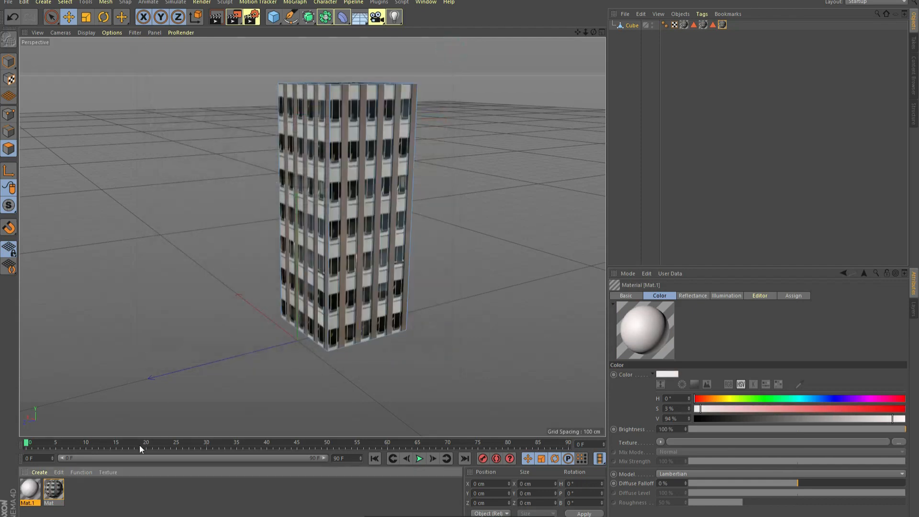
Step: Apply the near-white Mat.1 to the whole block, undo that, and apply it only to the selected negative X face
left_click_drag(31, 490, 369, 229)
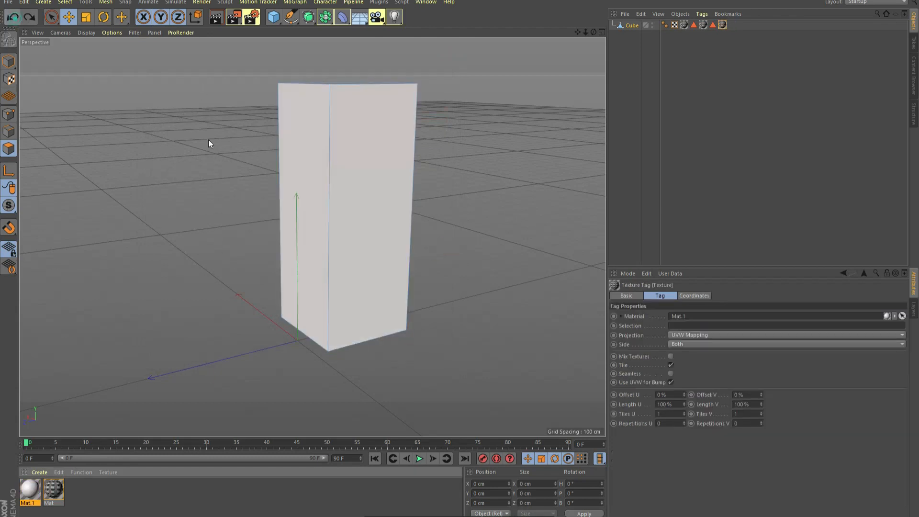
key("ctrl+z")
left_click(363, 166)
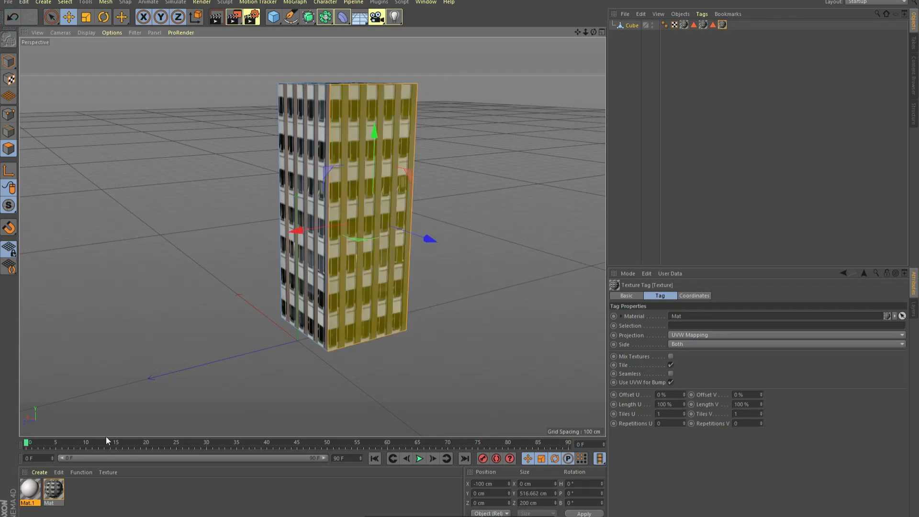
left_click_drag(30, 490, 351, 237)
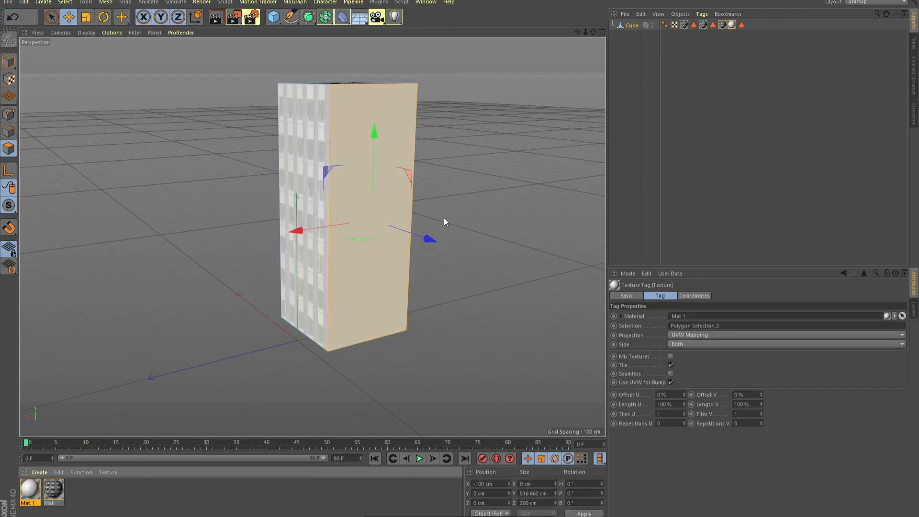
Step: Select the block's face on the positive X side and apply the near-white Mat.1 to it
left_click_drag(593, 32, 592, 32)
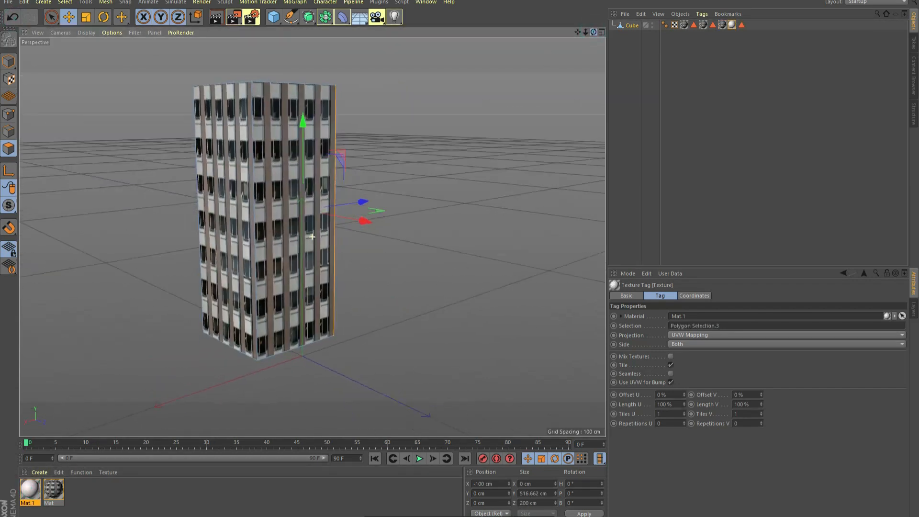
left_click(219, 182)
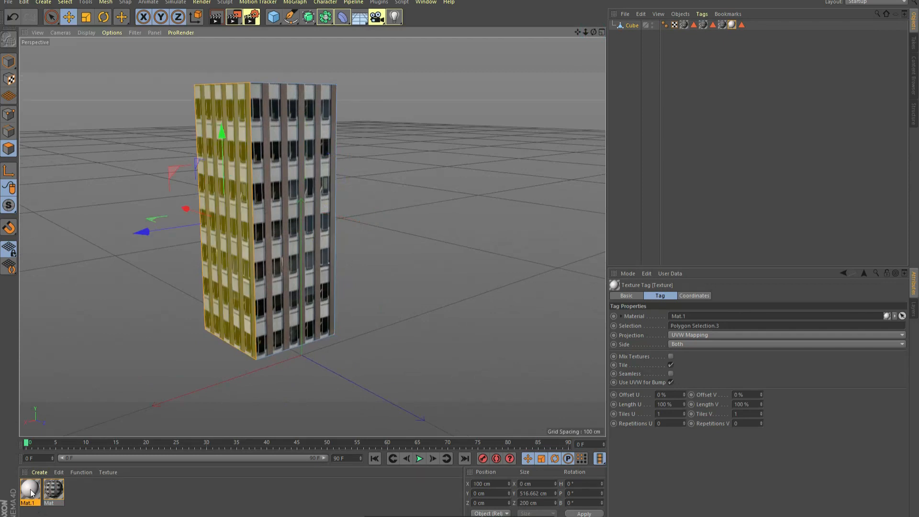
left_click_drag(30, 489, 233, 206)
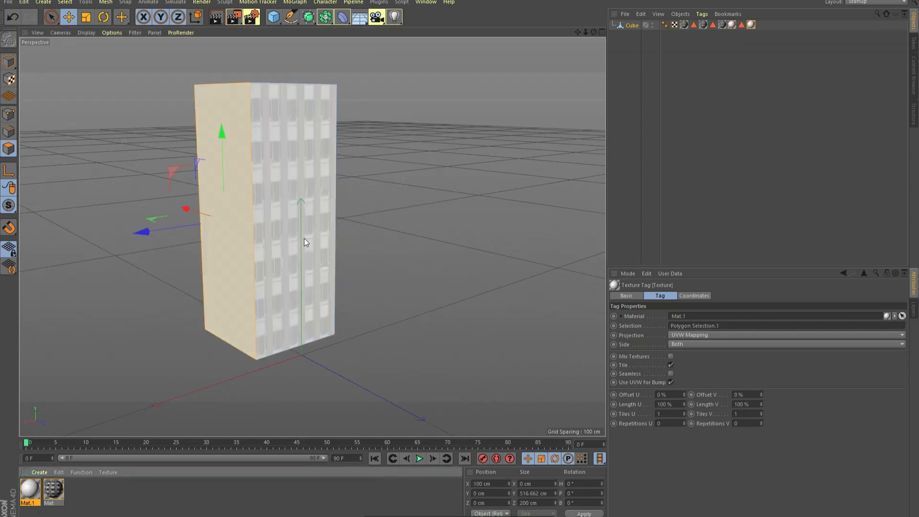
Step: Apply the near-white Mat.1 to the block's negative Z face and to its top face, selecting each face first
left_click_drag(447, 163, 502, 108, "alt")
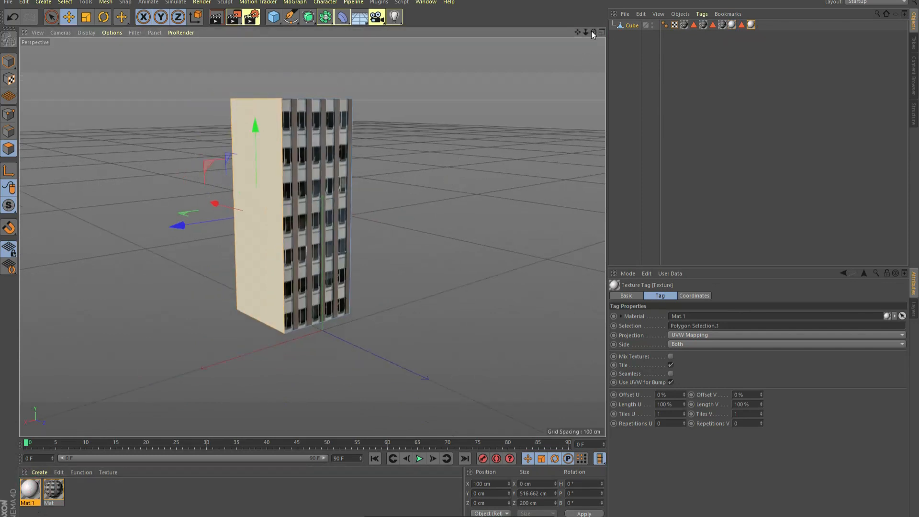
mouse_move(592, 32)
left_mouse_down()
mouse_move(574, 38)
mouse_move(570, 24)
mouse_move(560, 33)
mouse_move(584, 40)
left_mouse_up()
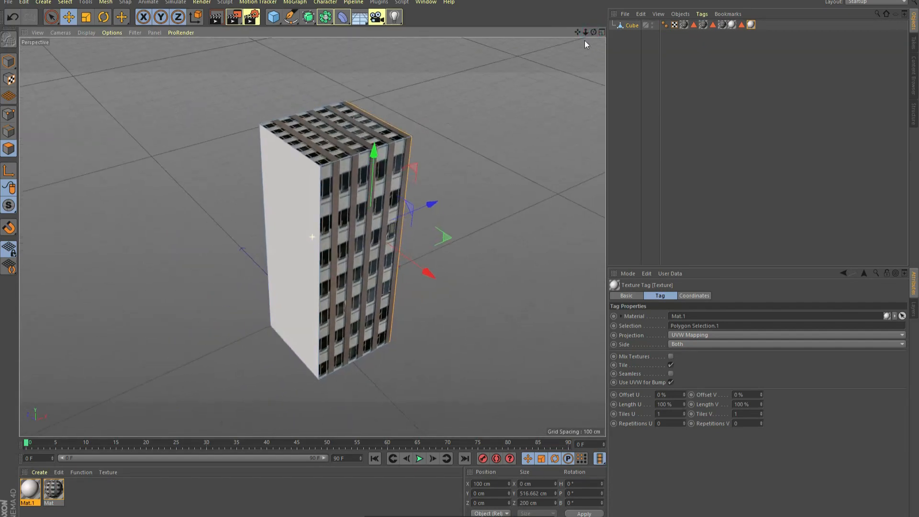
left_click(354, 240)
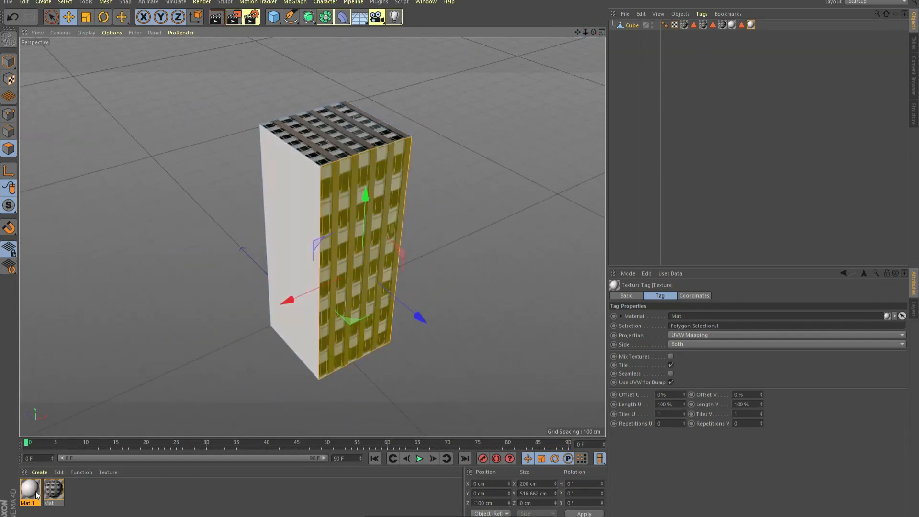
left_click_drag(33, 490, 366, 239)
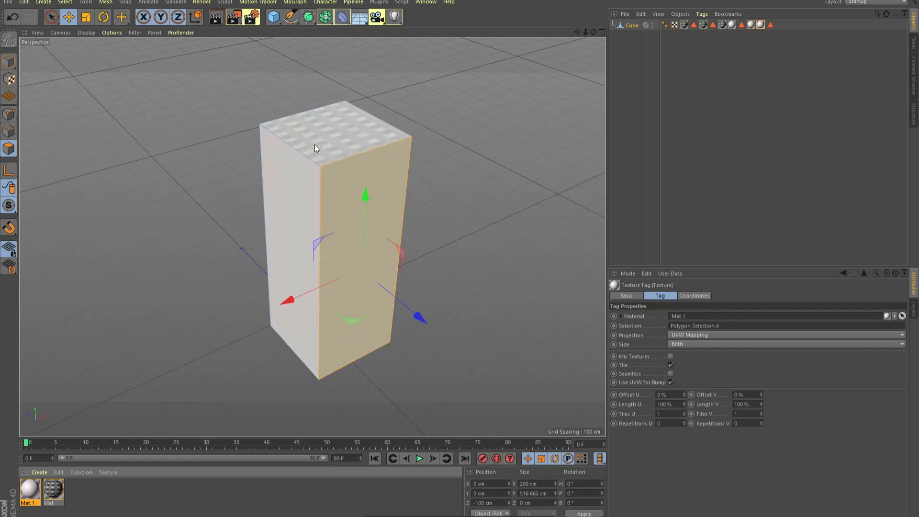
left_click(338, 139)
left_click_drag(31, 491, 329, 141)
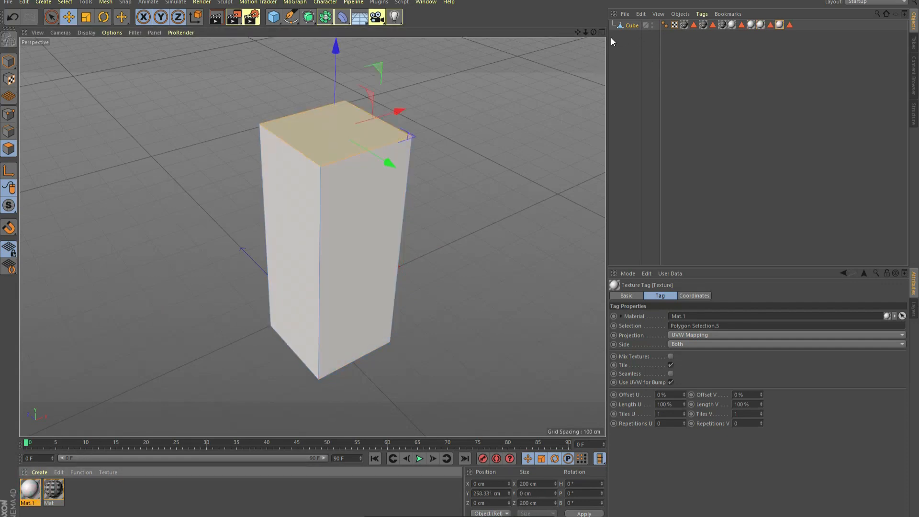
Step: Return to model mode and add a new cube primitive to the scene
mouse_move(594, 32)
left_mouse_down()
mouse_move(579, 32)
mouse_move(594, 32)
left_mouse_up()
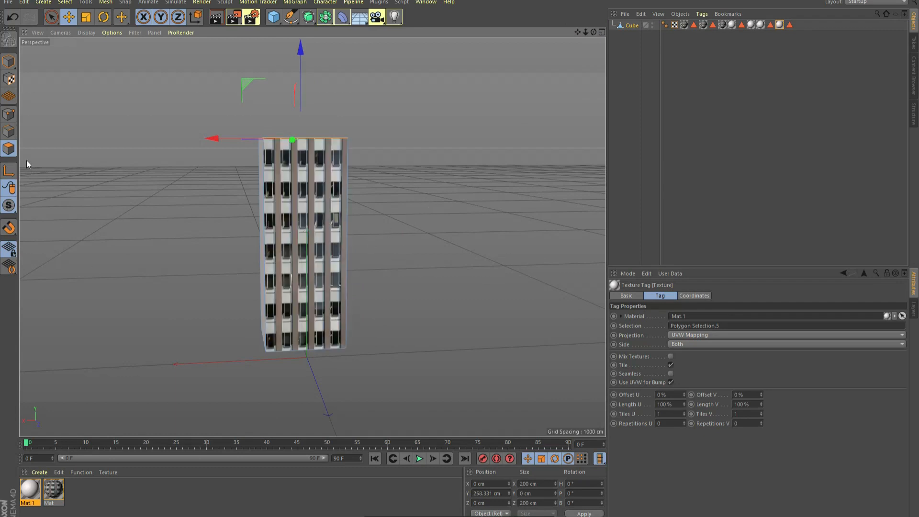
left_click(9, 61)
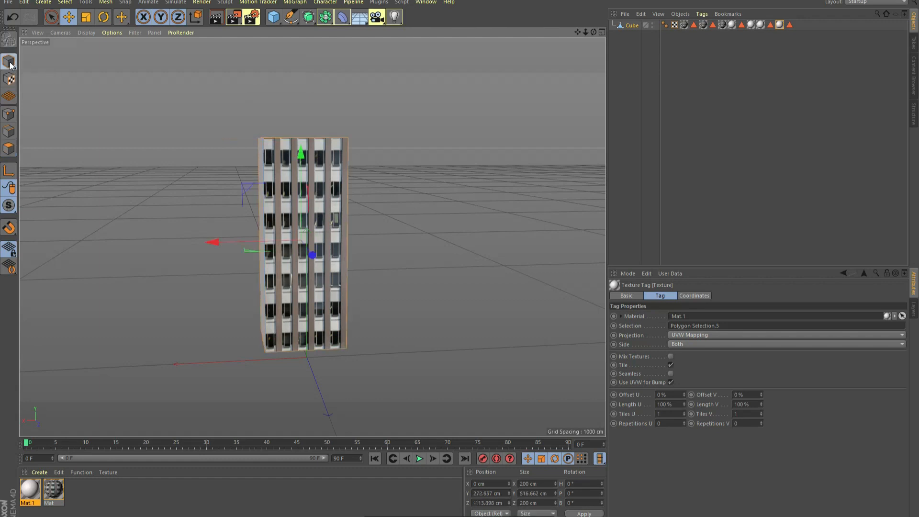
scroll(362, 205, "up", 1)
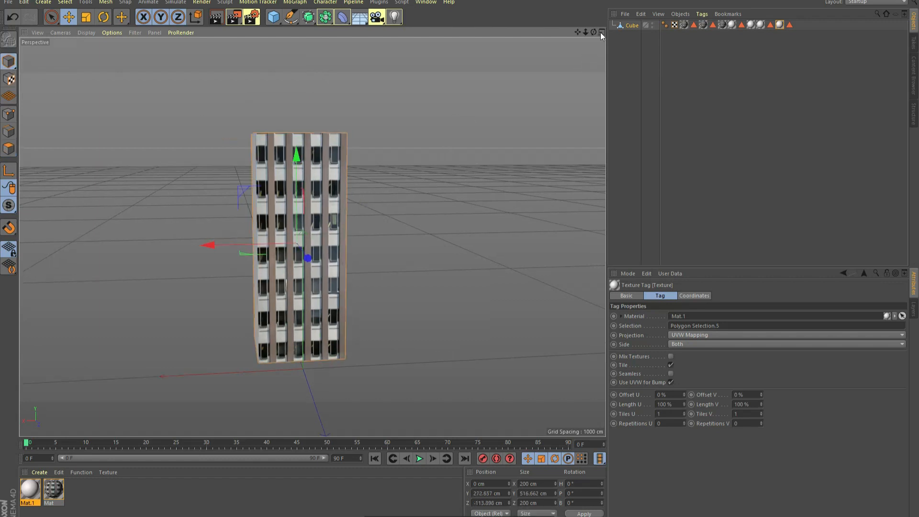
left_click_drag(593, 32, 510, 101)
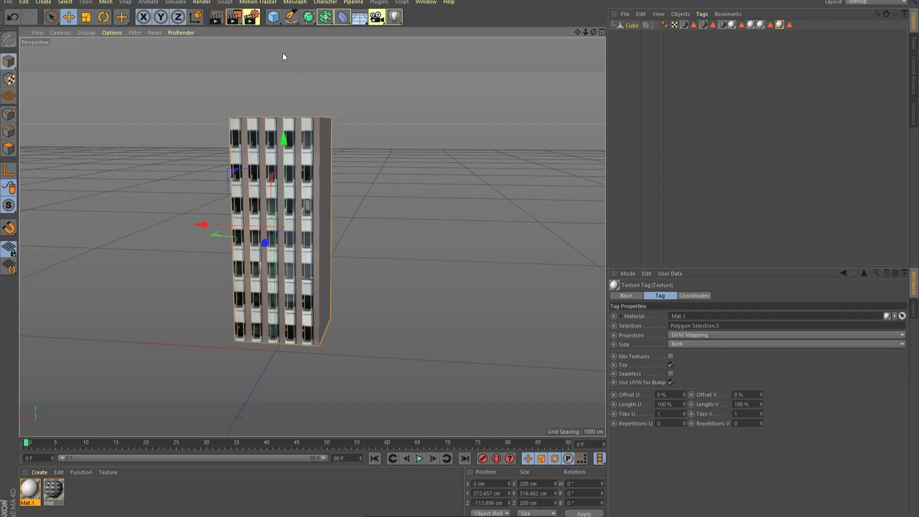
left_click(271, 19)
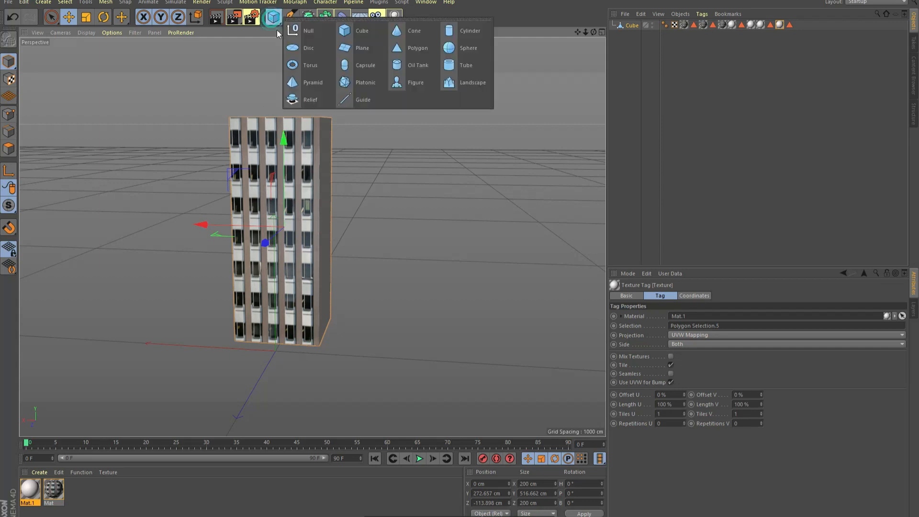
left_click(370, 36)
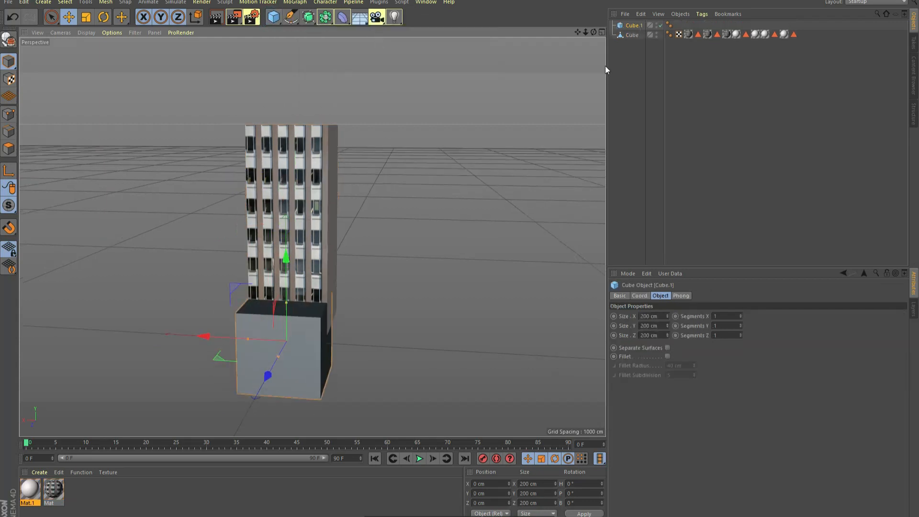
left_click_drag(593, 32, 495, 84)
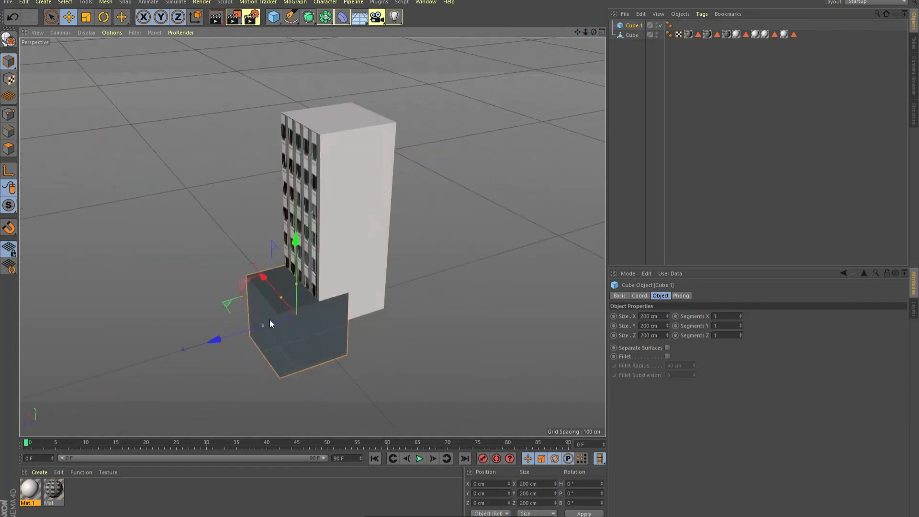
Step: Flatten the new cube to about 5 cm deep and 102 cm high, and raise it to about Y 205 cm
left_click_drag(264, 327, 297, 318)
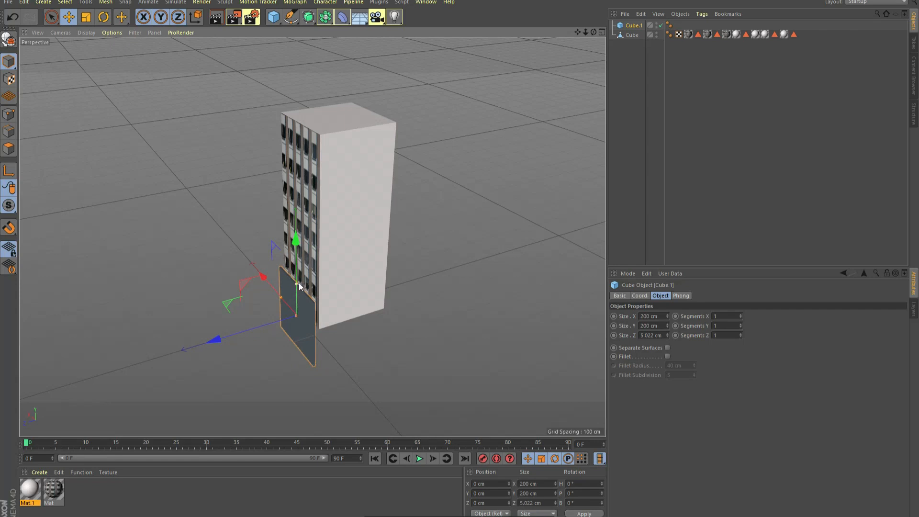
left_click_drag(298, 283, 301, 308)
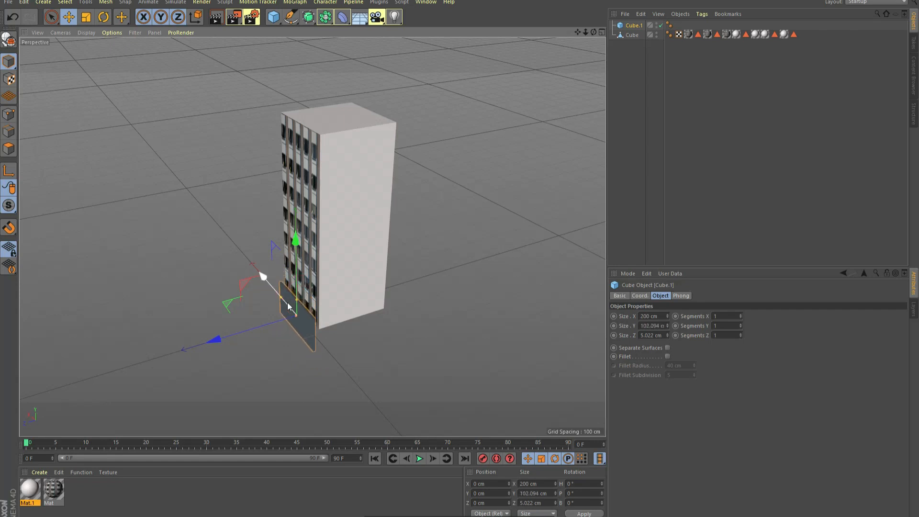
left_click_drag(292, 259, 291, 196)
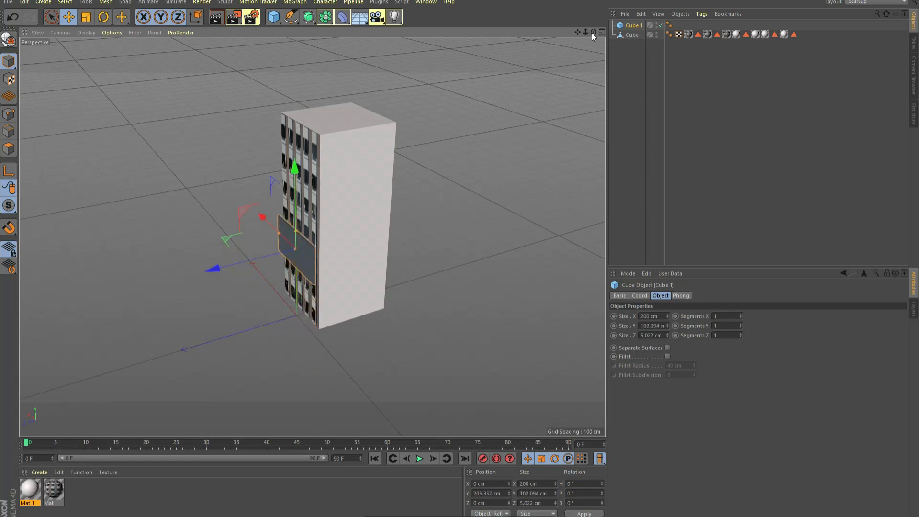
Step: Scale the panel down uniformly to about 125 × 64 × 3 cm and lower it to about Y 190 cm on the facade
left_click_drag(593, 33, 545, 55)
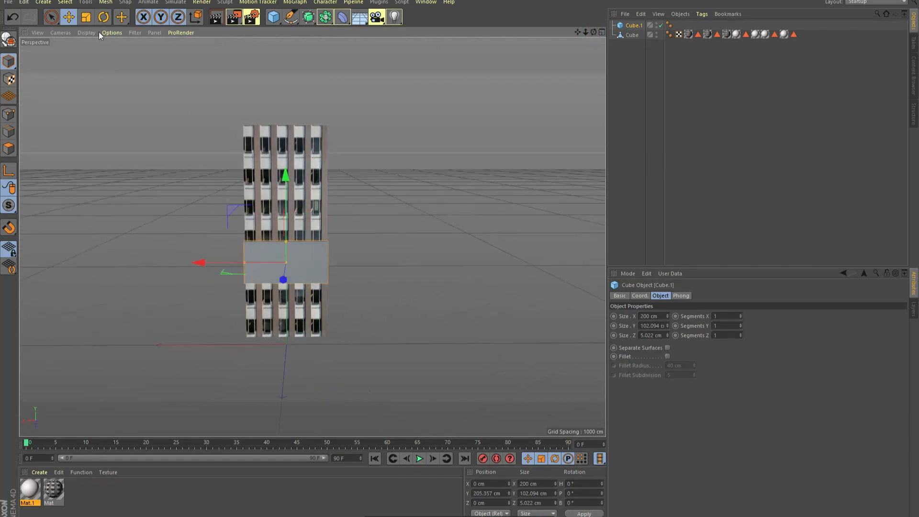
key("t")
left_click_drag(406, 198, 358, 232)
left_click(68, 17)
scroll(316, 276, "up", 3)
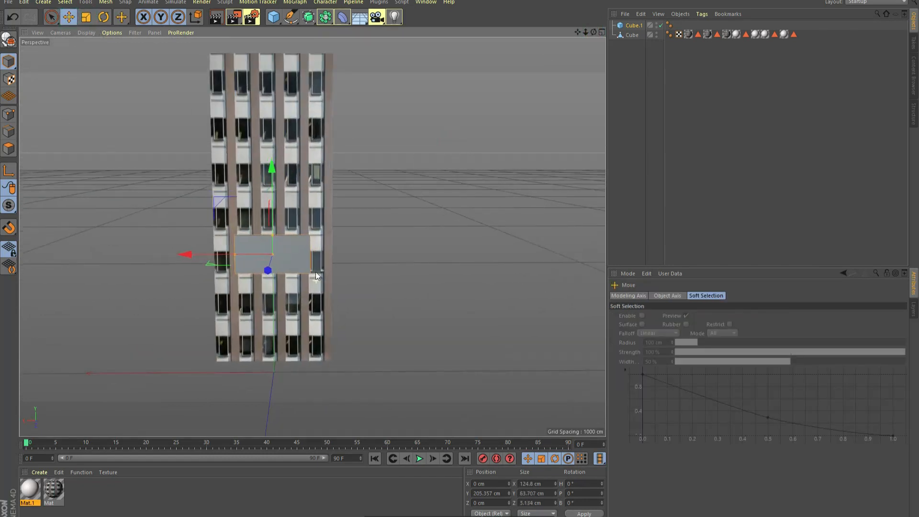
scroll(316, 276, "up", 1)
left_click_drag(593, 33, 515, 47)
left_click_drag(284, 153, 284, 163)
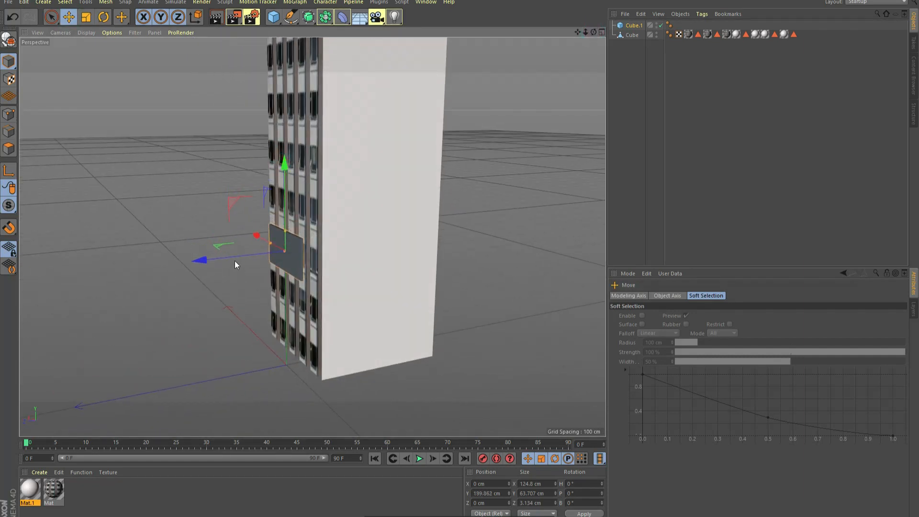
Step: Undo the panel's stray free move, bring it out in front of the facade to about Z -11 cm, and widen it to about 136 cm
left_click_drag(235, 265, 277, 206)
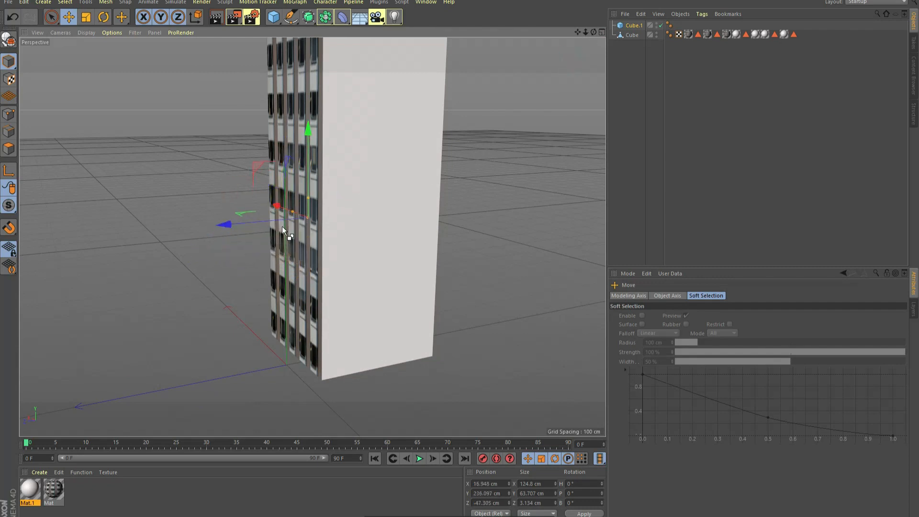
key("ctrl+z")
left_click_drag(594, 33, 709, 36)
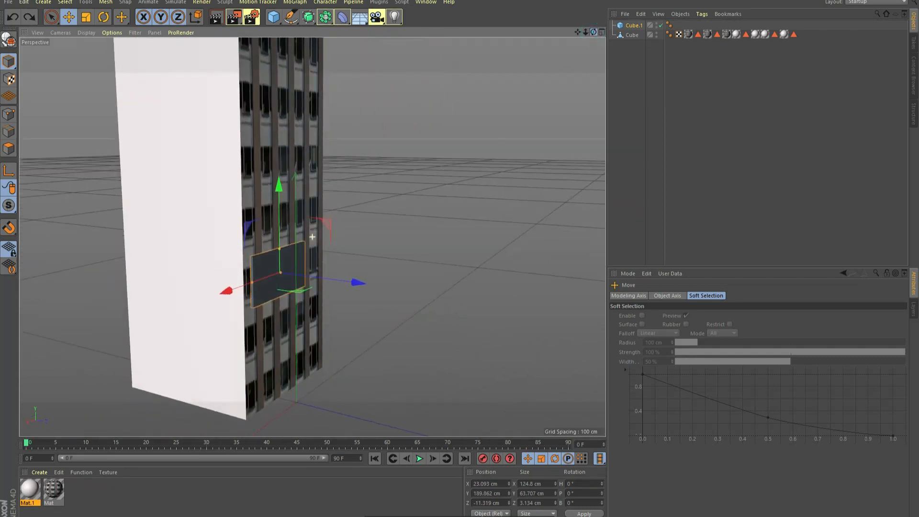
left_click_drag(312, 237, 439, 131, "alt")
left_click_drag(173, 292, 213, 282)
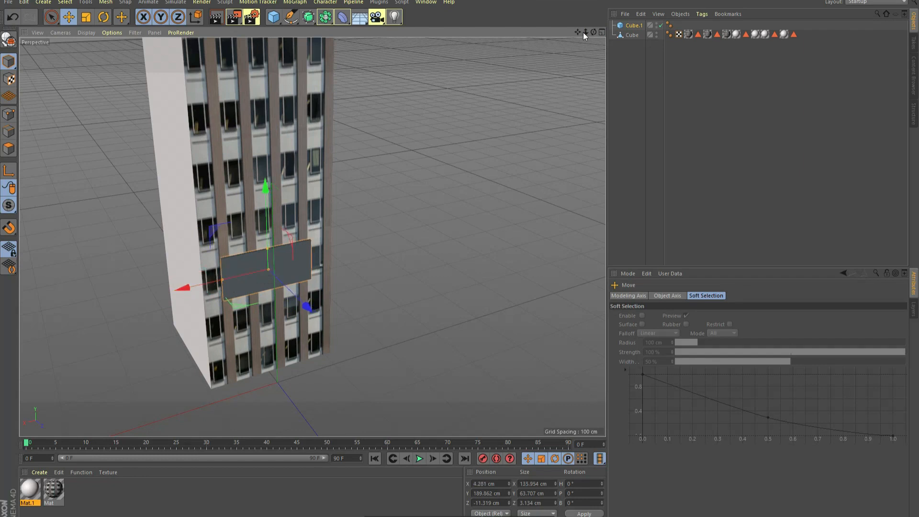
Step: Shift the panel sideways on the facade to about X 6.7 cm
left_click_drag(585, 33, 635, 36)
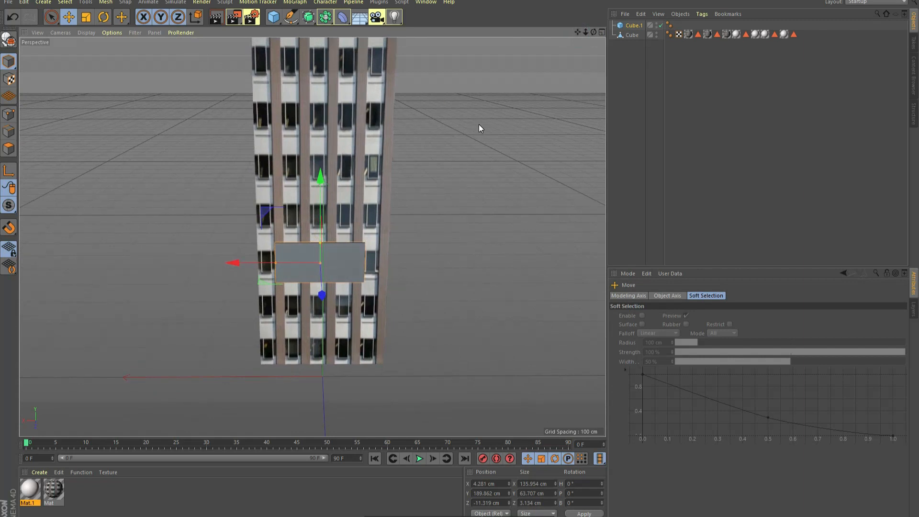
scroll(410, 144, "down", 2)
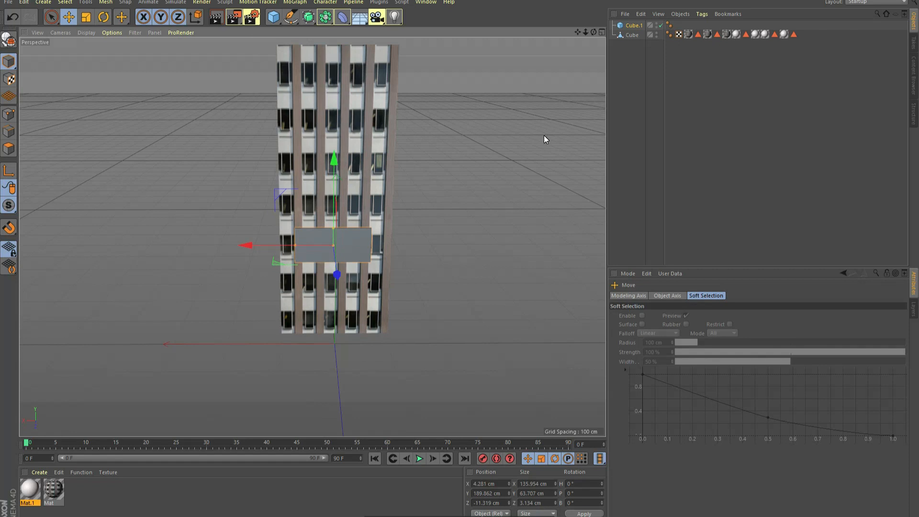
left_click_drag(594, 30, 593, 33)
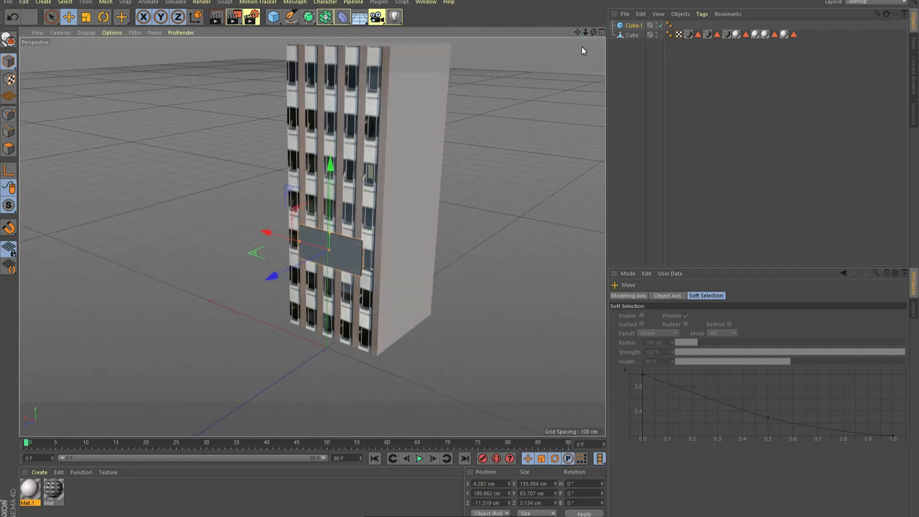
left_click_drag(462, 130, 461, 139, "alt")
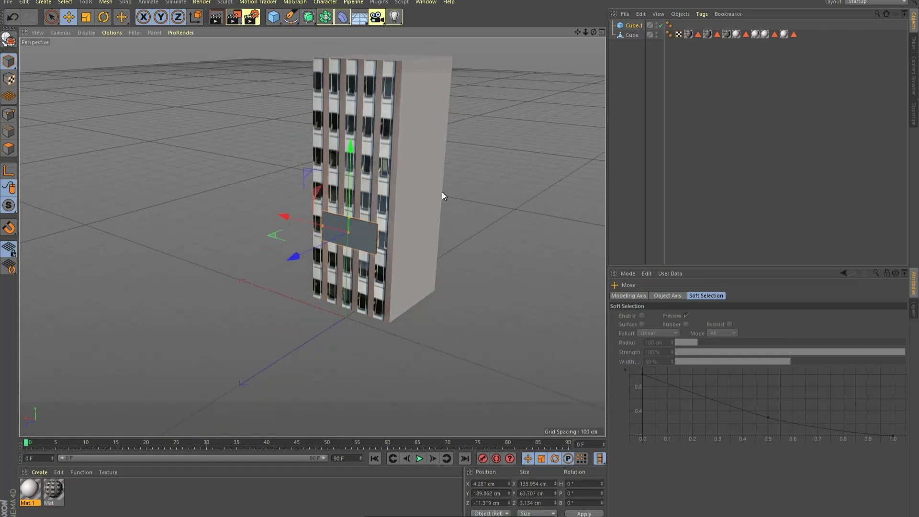
left_click_drag(317, 229, 311, 225)
scroll(351, 235, "up", 2)
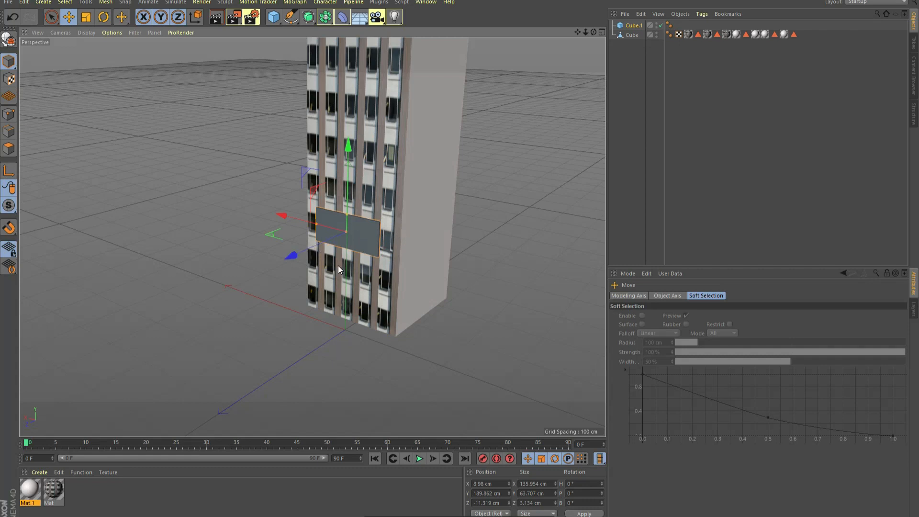
scroll(405, 205, "up", 1)
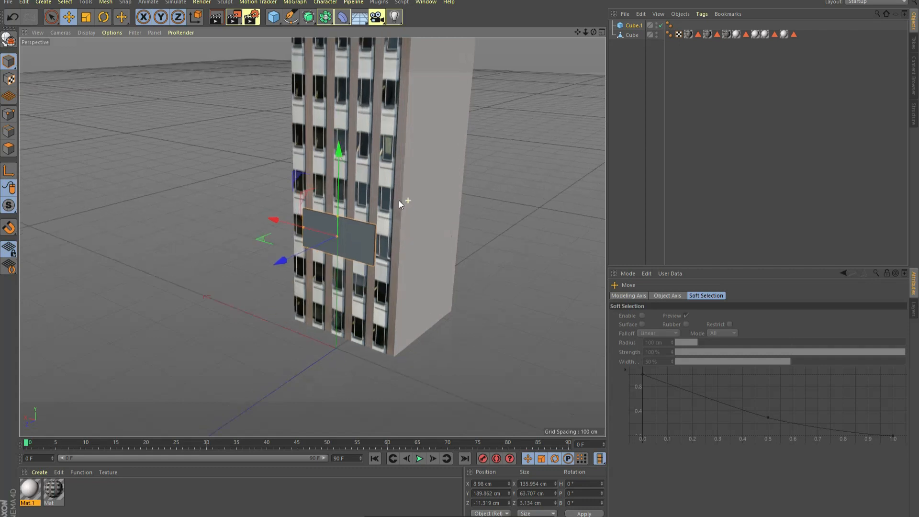
left_click_drag(593, 33, 570, 99)
left_click_drag(269, 231, 271, 230)
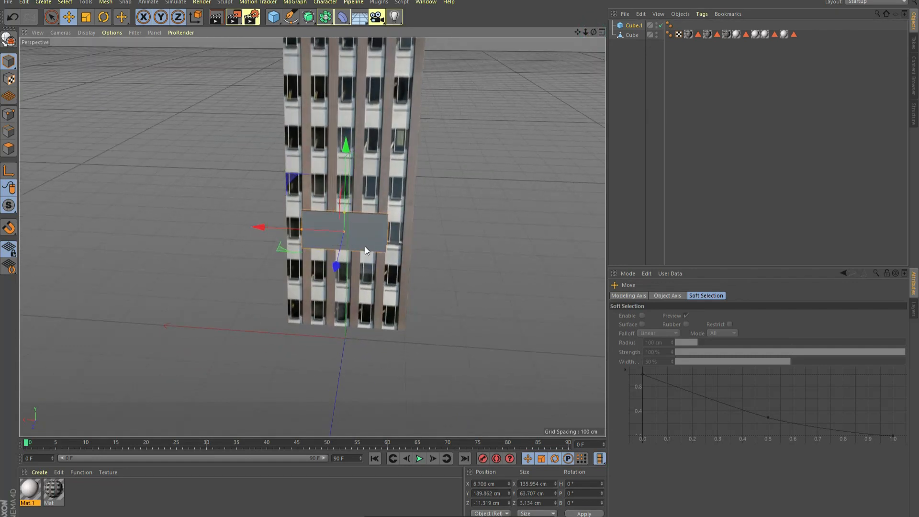
Step: Raise the panel up the facade to about Y 317 cm and deselect it
scroll(365, 246, "up", 2)
left_click_drag(344, 158, 344, 55)
left_click(496, 125)
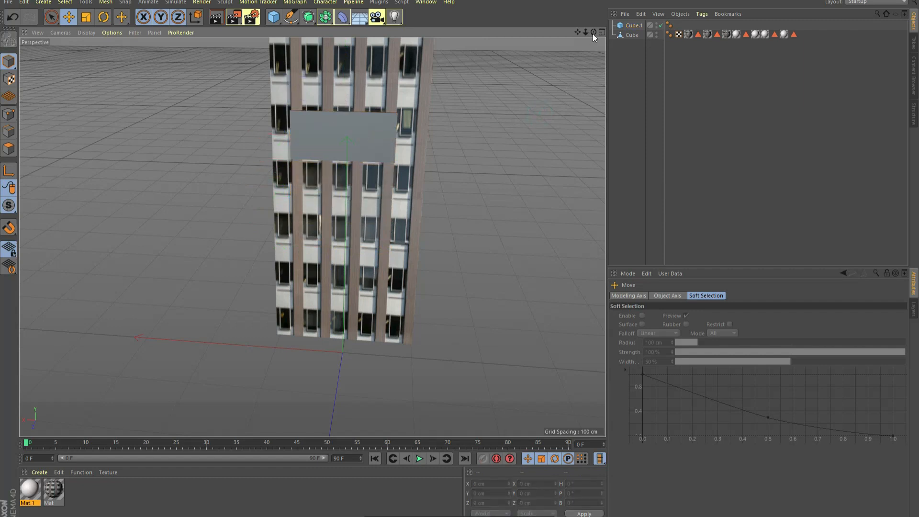
Step: Widen the panel to about 146 cm, nudge it slightly along X on the facade, and leave it deselected
left_click_drag(593, 32, 570, 24)
left_click(369, 135)
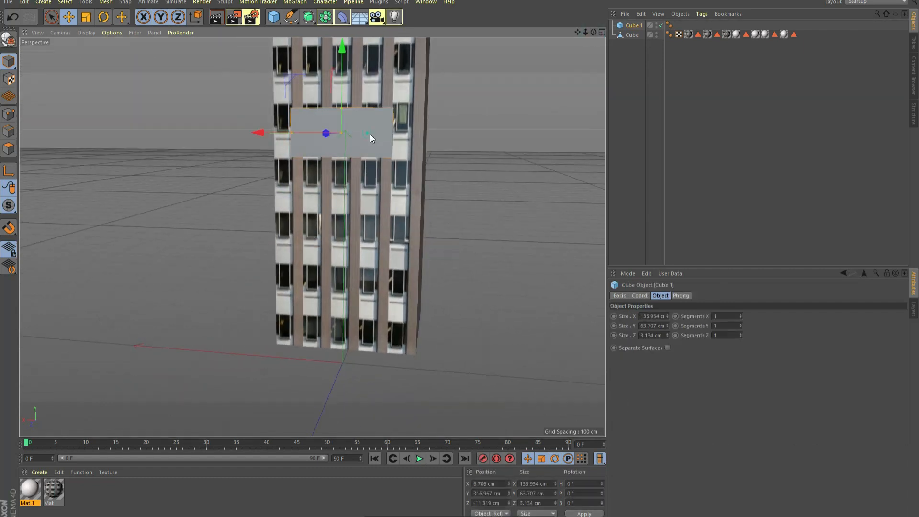
left_click_drag(290, 134, 300, 130)
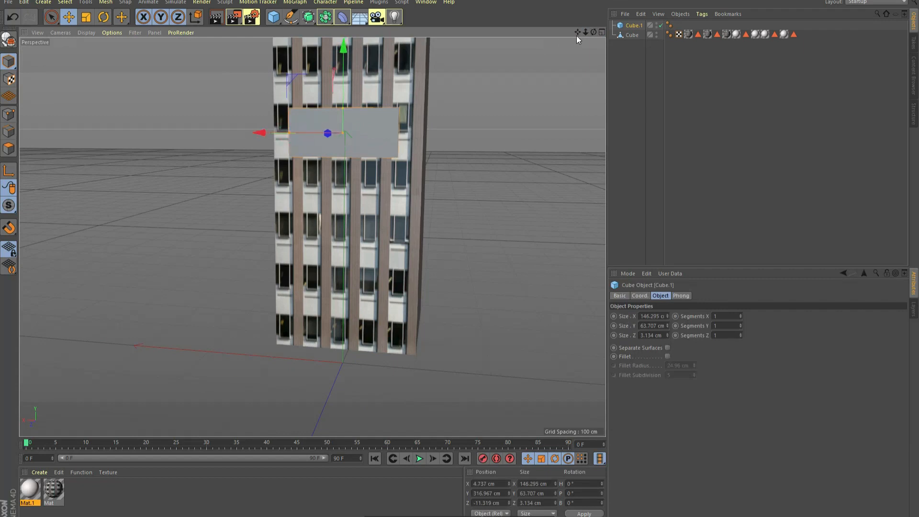
left_click_drag(578, 33, 585, 70)
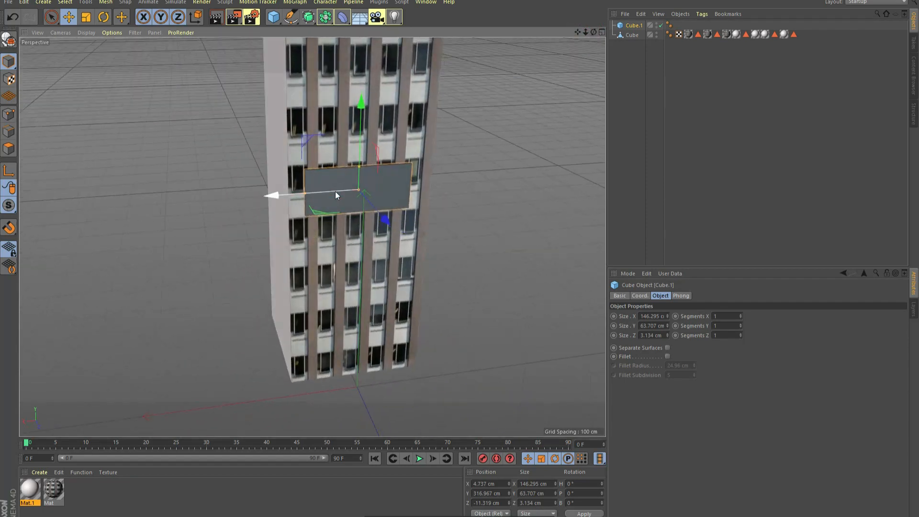
left_click_drag(336, 192, 334, 192)
left_click(493, 161)
scroll(516, 136, "down", 2)
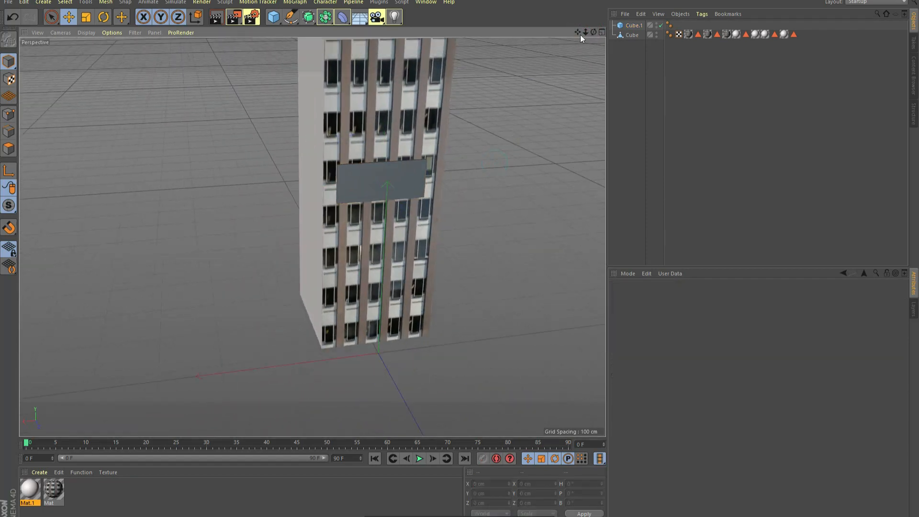
left_click_drag(594, 32, 438, 176)
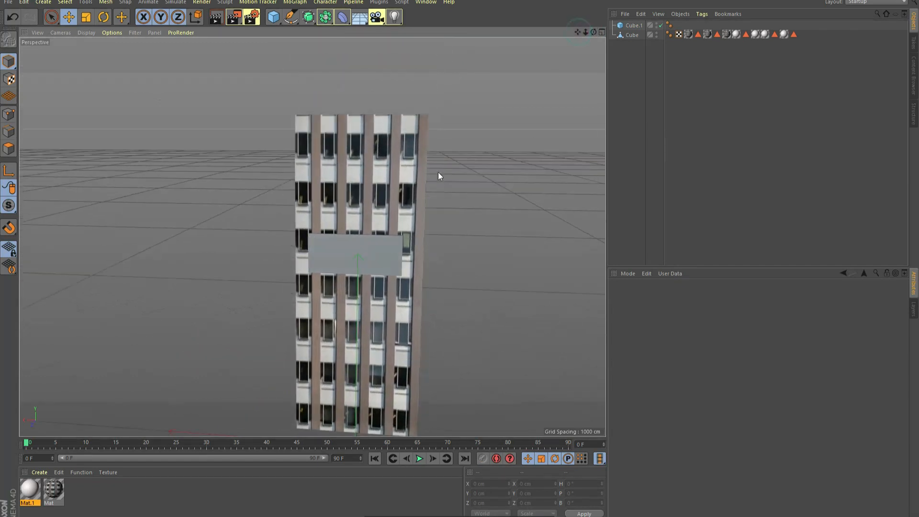
left_click(344, 266)
left_click(530, 107)
Step: Create a new near-black material with saturation 90% and value 7%, and turn off its Reflectance channel
left_click(40, 472)
mouse_move(120, 403)
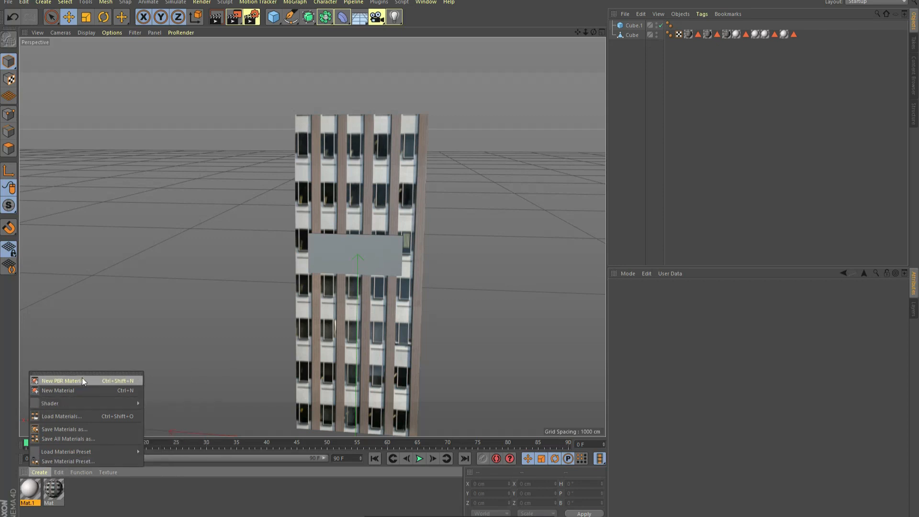
left_click(70, 391)
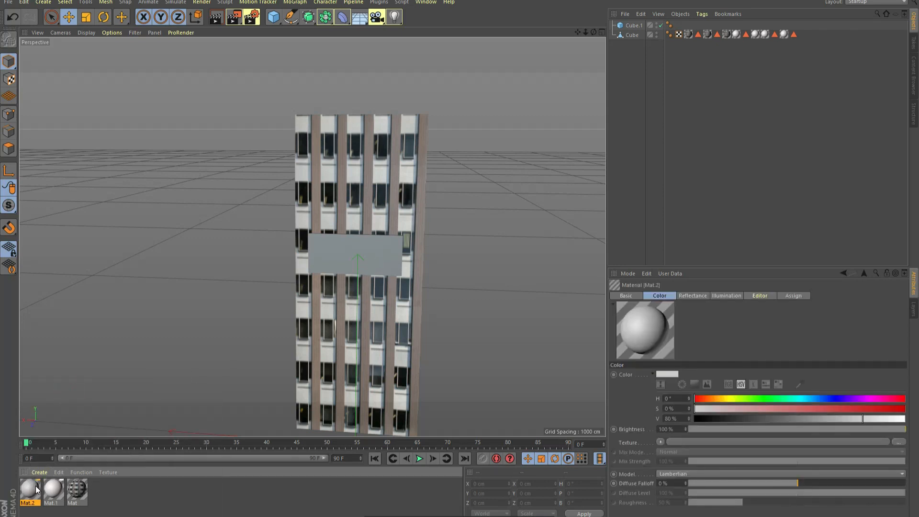
double_click(30, 490)
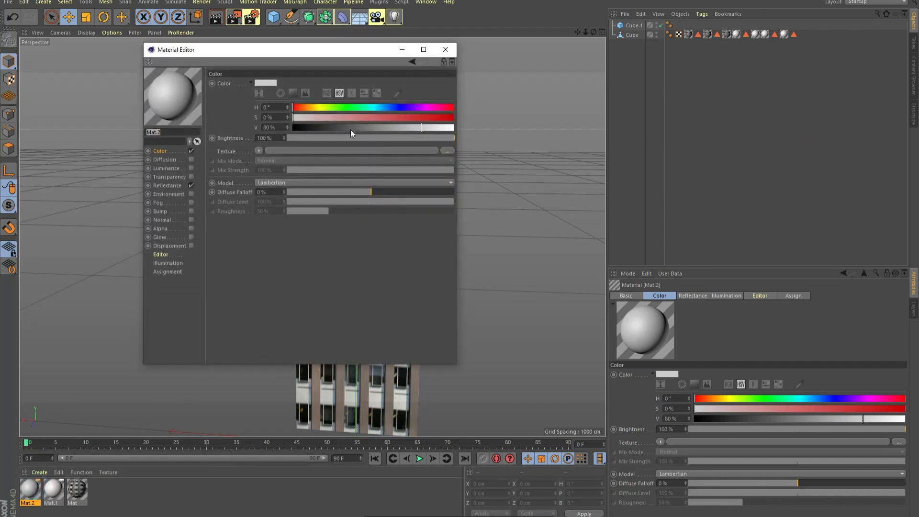
left_click_drag(314, 128, 304, 127)
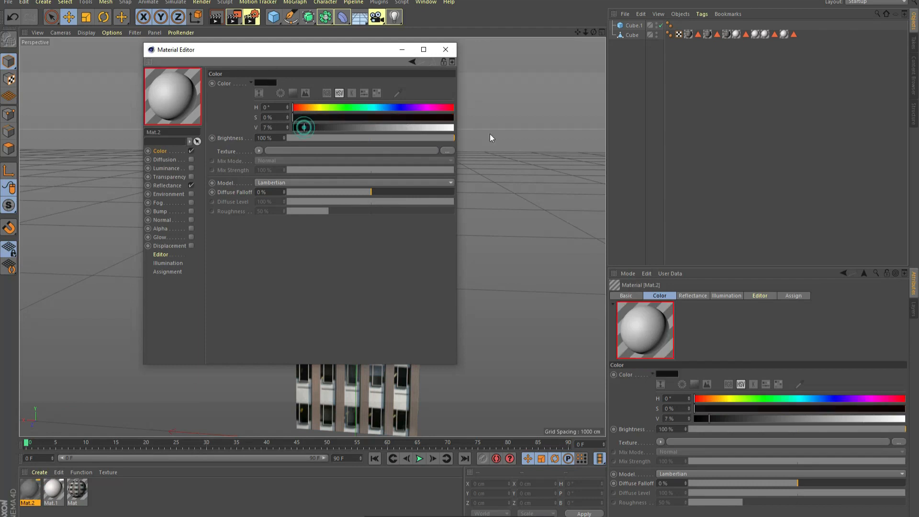
left_click(437, 120)
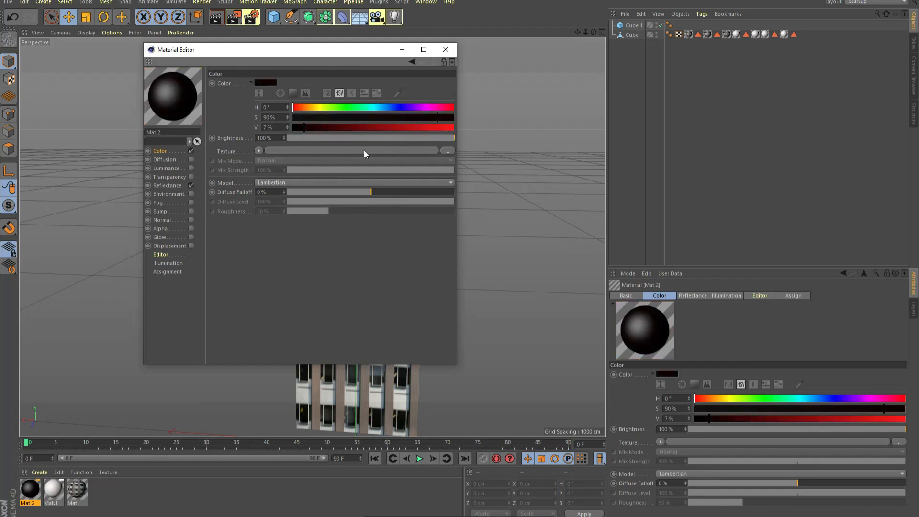
left_click(191, 186)
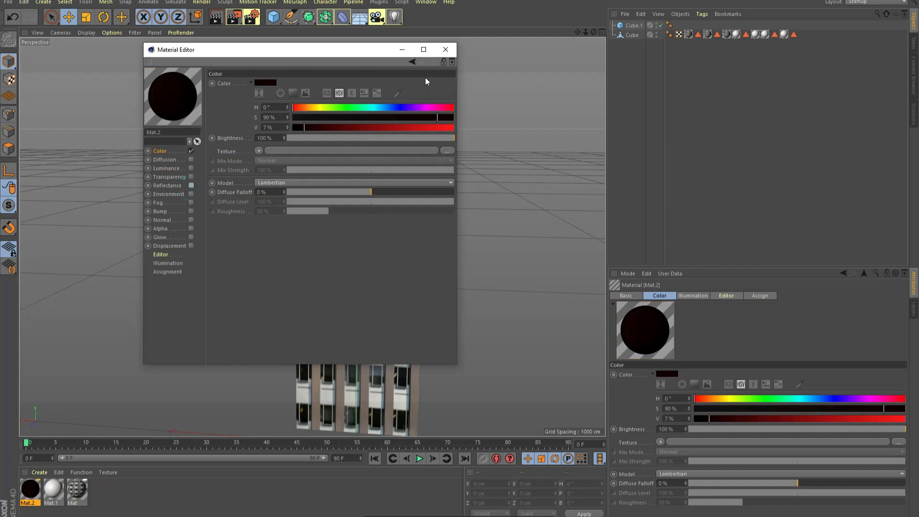
left_click(447, 49)
Step: Apply the near-black Mat.2 to the sign panel on the facade
left_click_drag(30, 489, 366, 251)
scroll(386, 289, "up", 2)
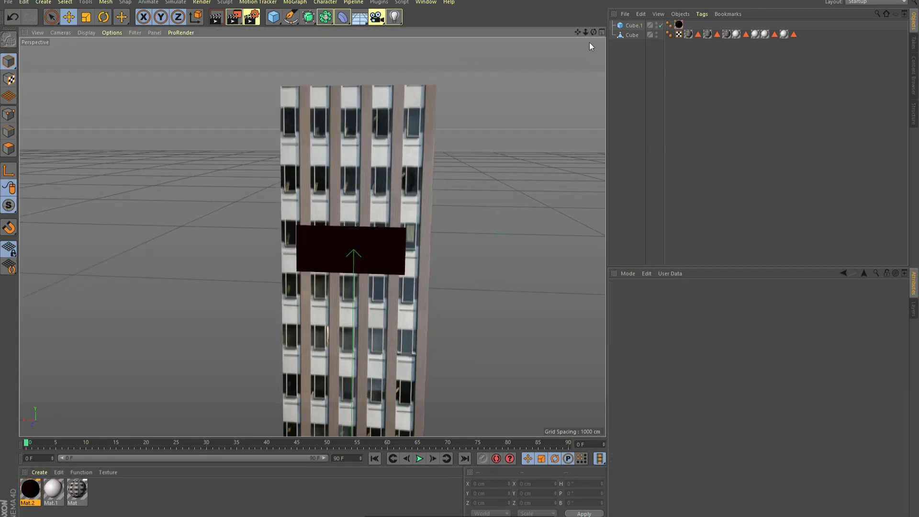
left_click_drag(594, 33, 312, 237)
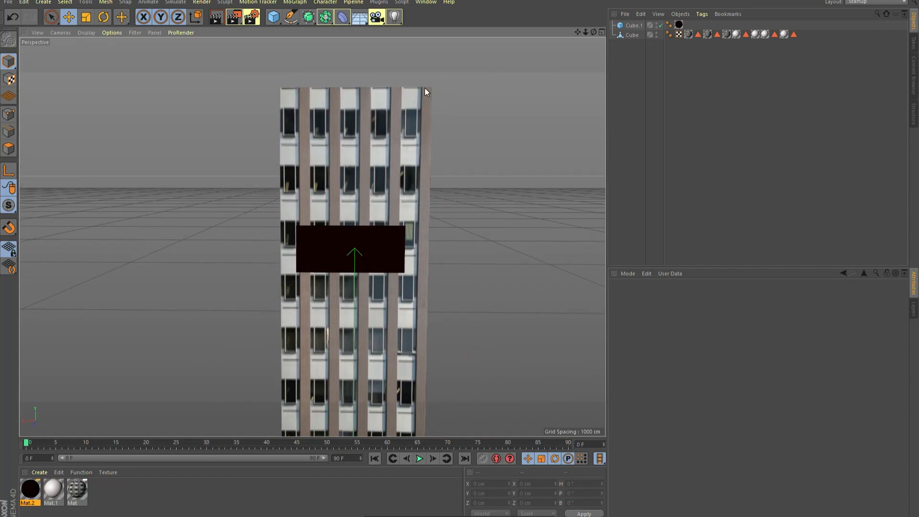
Step: Add a MoText object to the scene
left_click(295, 2)
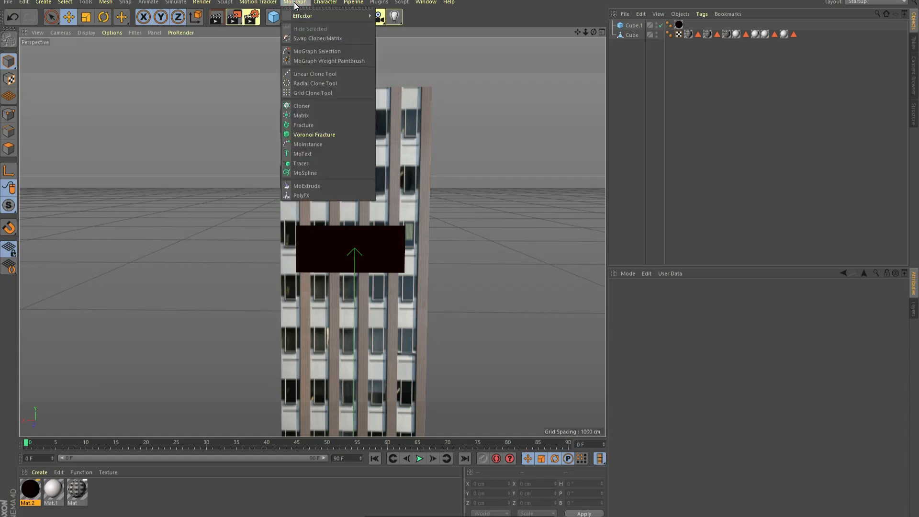
left_click(319, 155)
left_click_drag(486, 209, 440, 333, "alt")
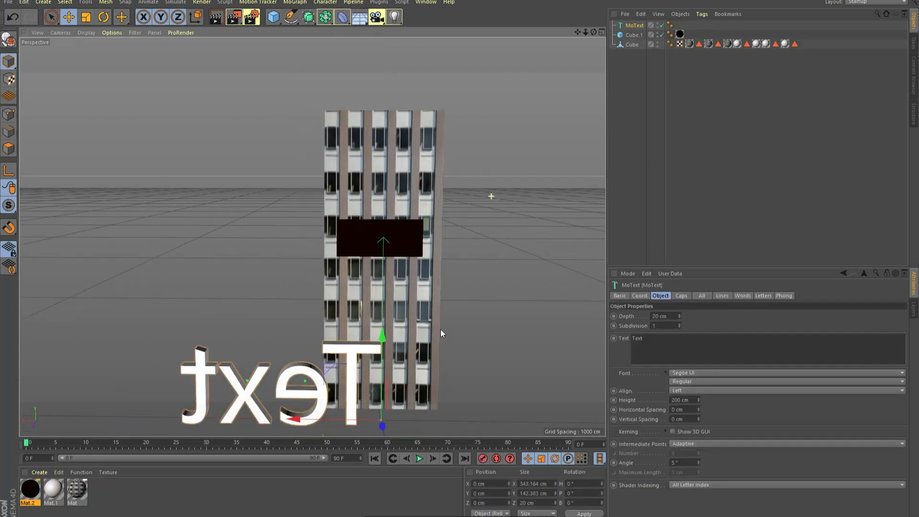
Step: Set the MoText object's text to "CG Opinions"
left_click(635, 26)
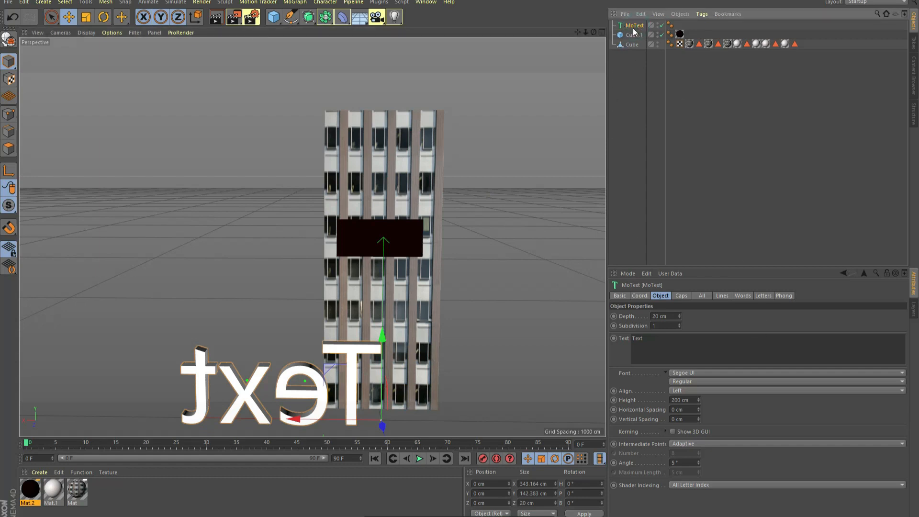
left_click(664, 337)
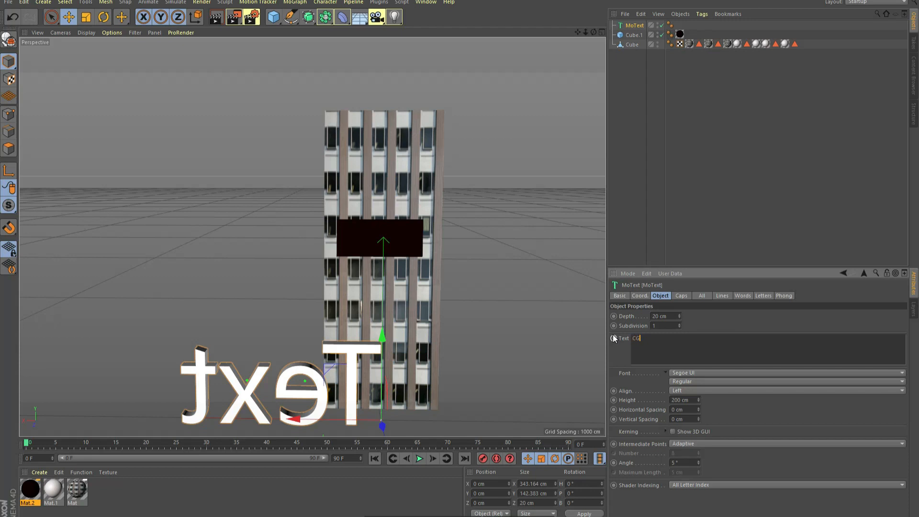
type("Opinions")
left_click(619, 359)
scroll(403, 280, "down", 2)
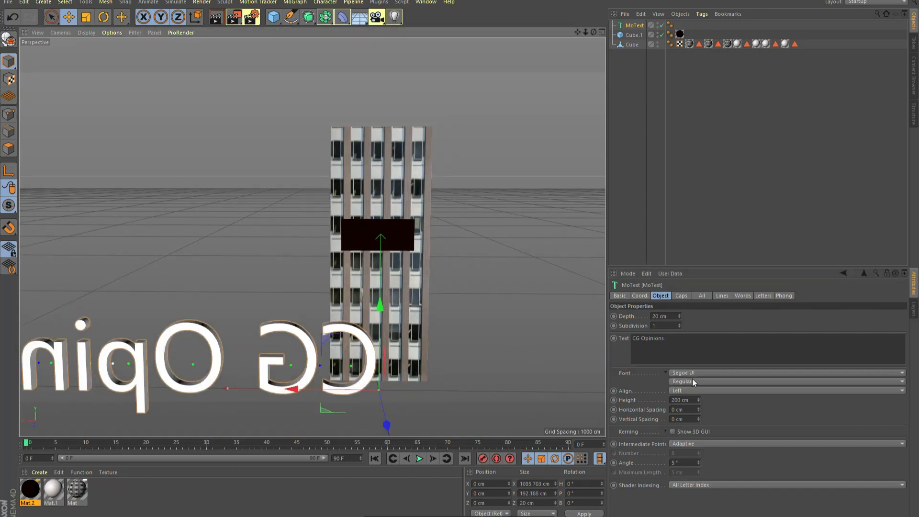
Step: Set the MoText font to Nirmala UI Bold and its depth to 21 cm
left_click(709, 373)
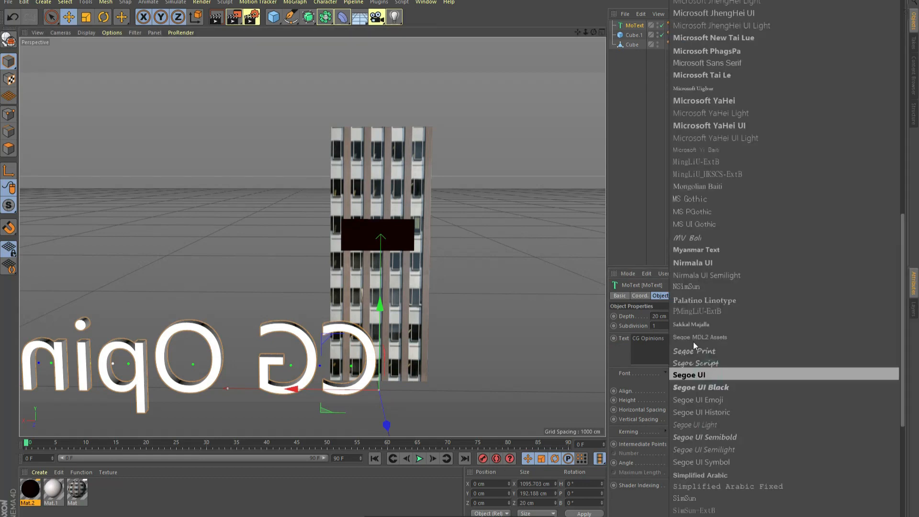
left_click(715, 263)
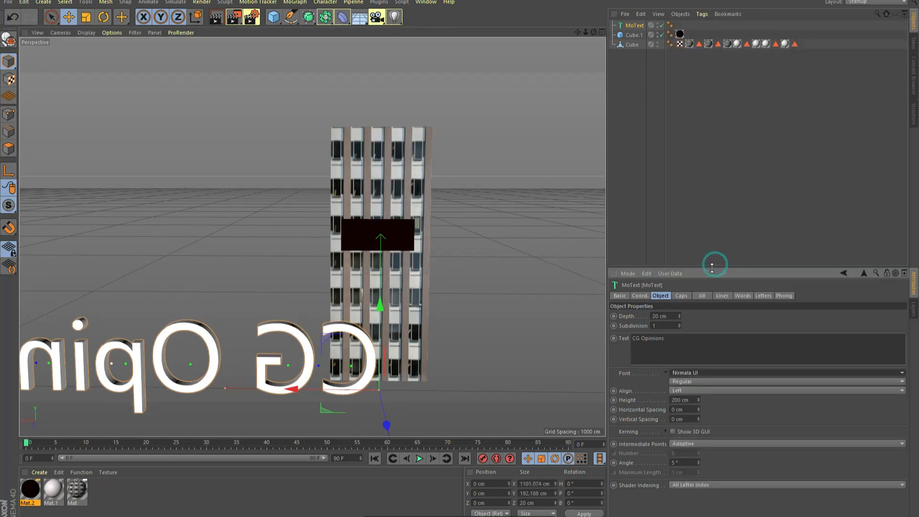
left_click(722, 381)
left_click(682, 390)
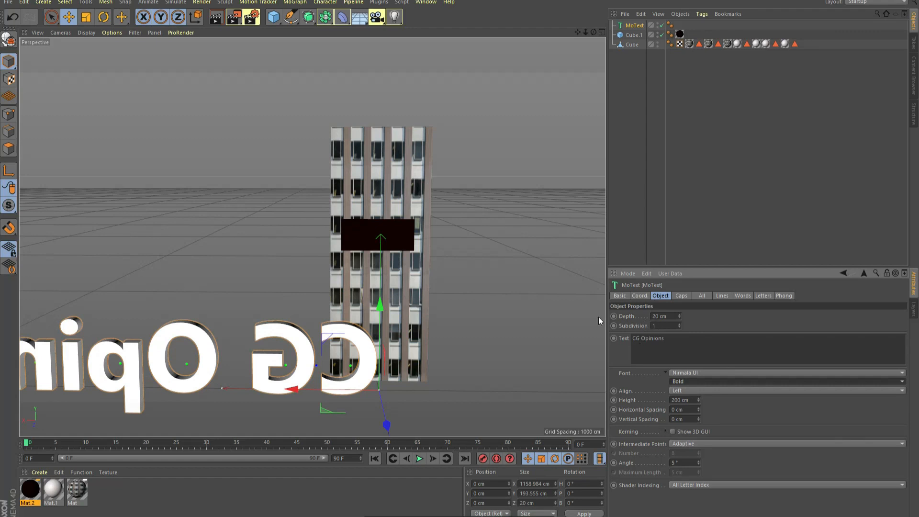
left_click_drag(593, 32, 517, 54)
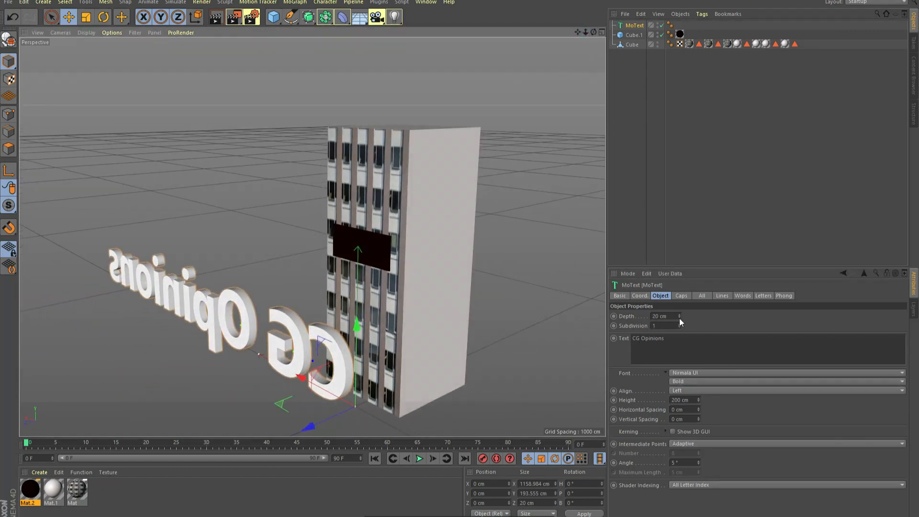
left_click_drag(680, 318, 679, 322)
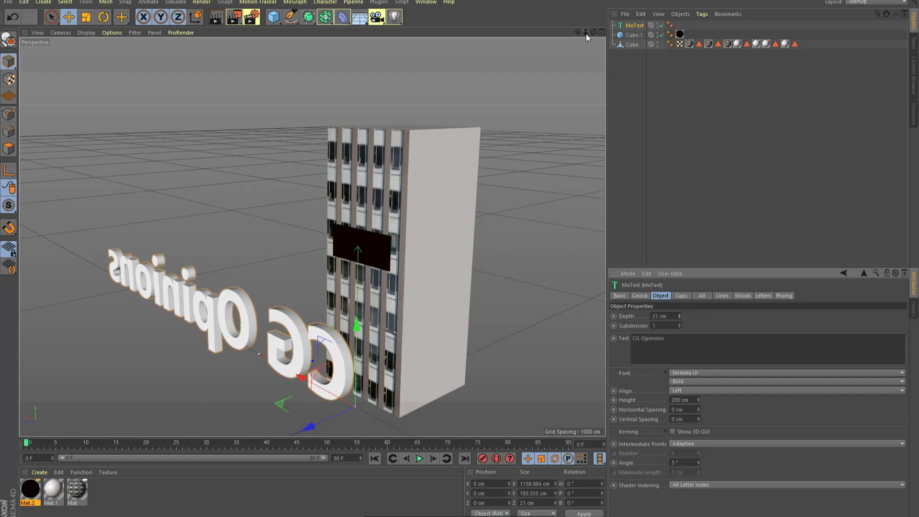
left_click_drag(586, 33, 592, 33)
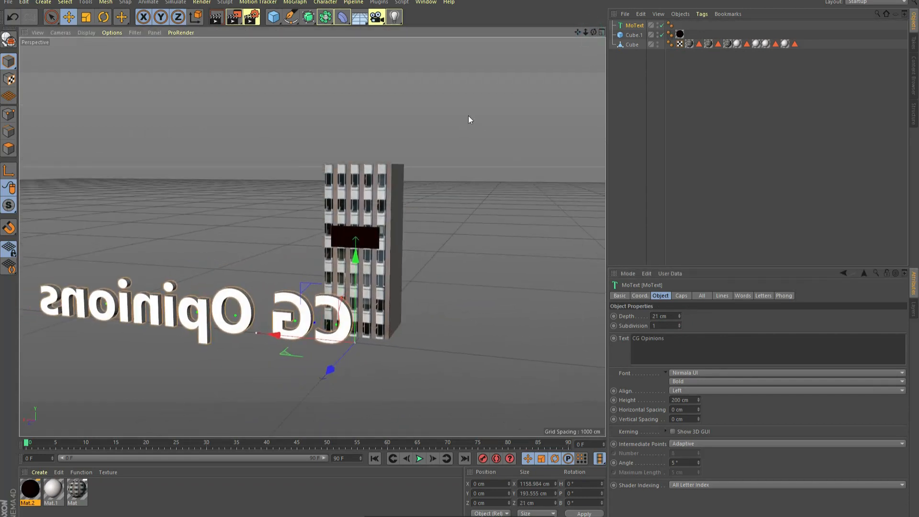
Step: Try to turn the mirrored text around by rotating the MoText object about its bank and heading axes
left_click(104, 17)
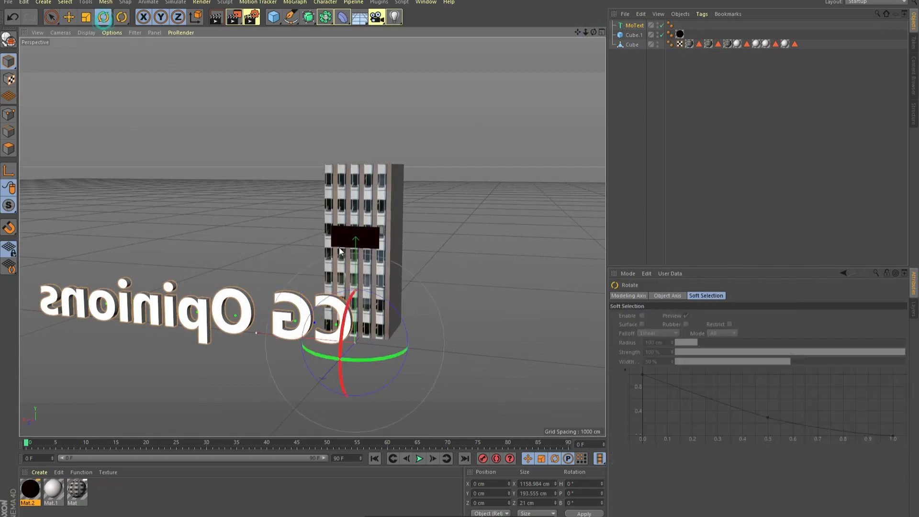
left_click_drag(401, 315, 312, 380)
mouse_move(585, 32)
left_mouse_down()
mouse_move(562, 34)
mouse_move(568, 46)
mouse_move(572, 34)
left_mouse_up()
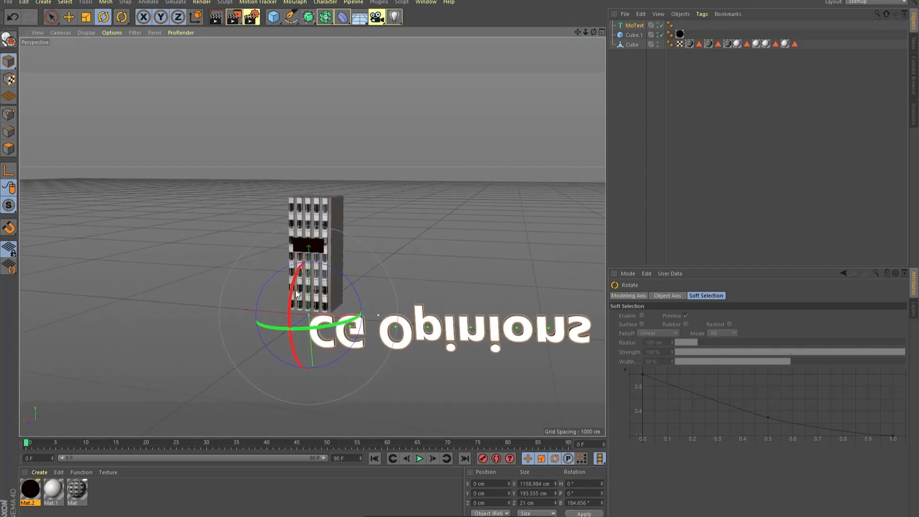
left_click_drag(338, 330, 340, 91)
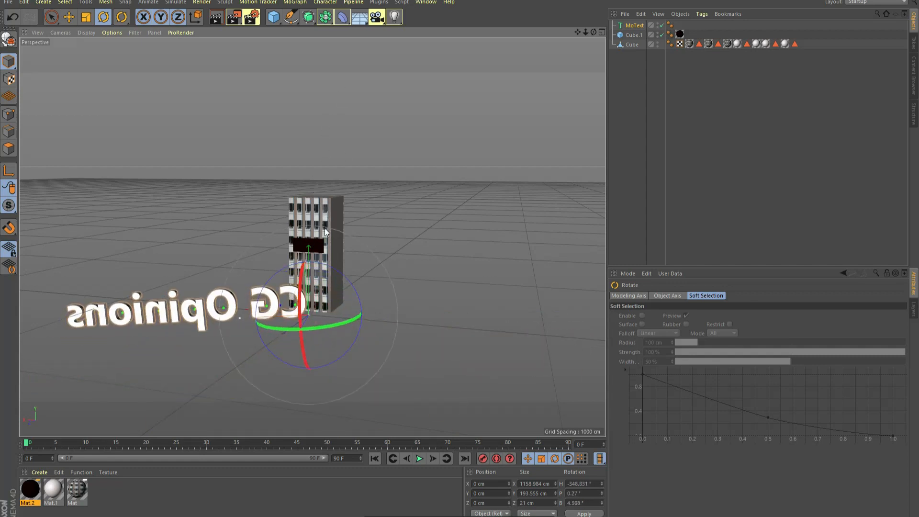
left_click_drag(336, 271, 291, 347)
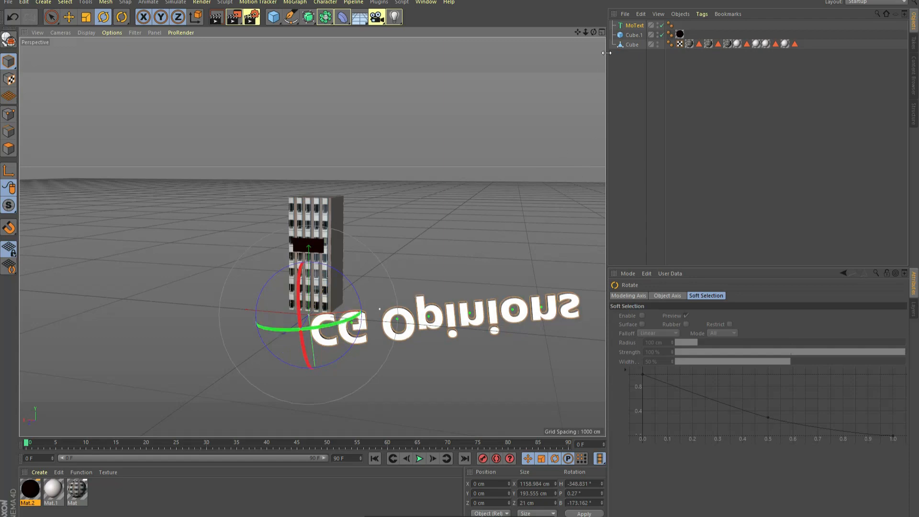
left_click_drag(593, 33, 387, 32)
left_click_drag(593, 32, 595, 40)
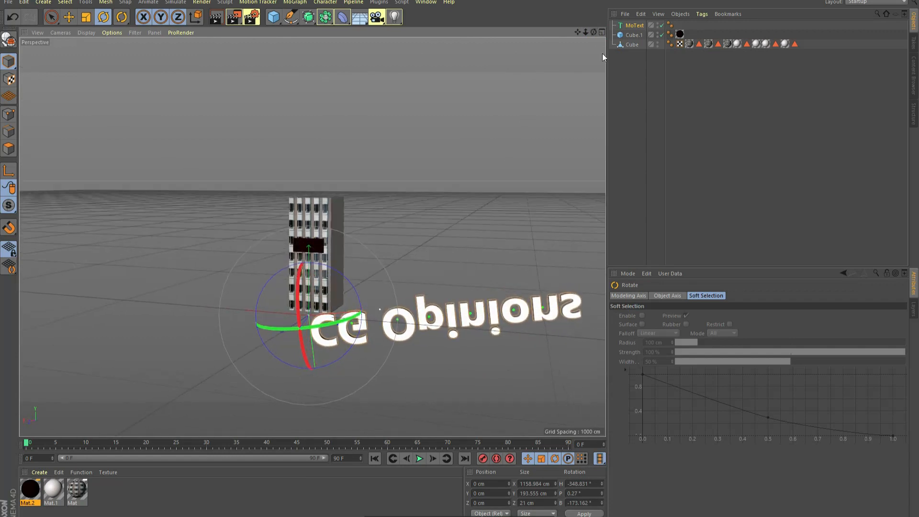
Step: Delete the rotated MoText object from the scene
left_click(635, 27)
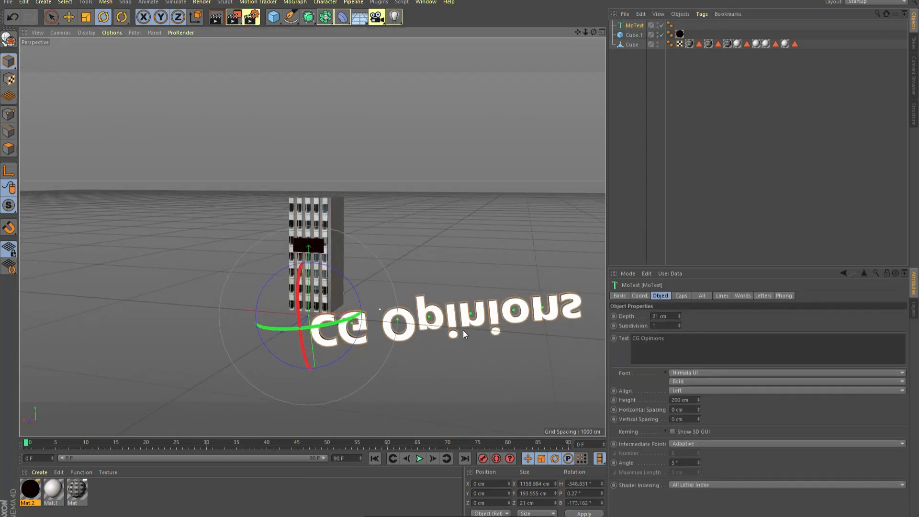
left_click(644, 98)
left_click(632, 28)
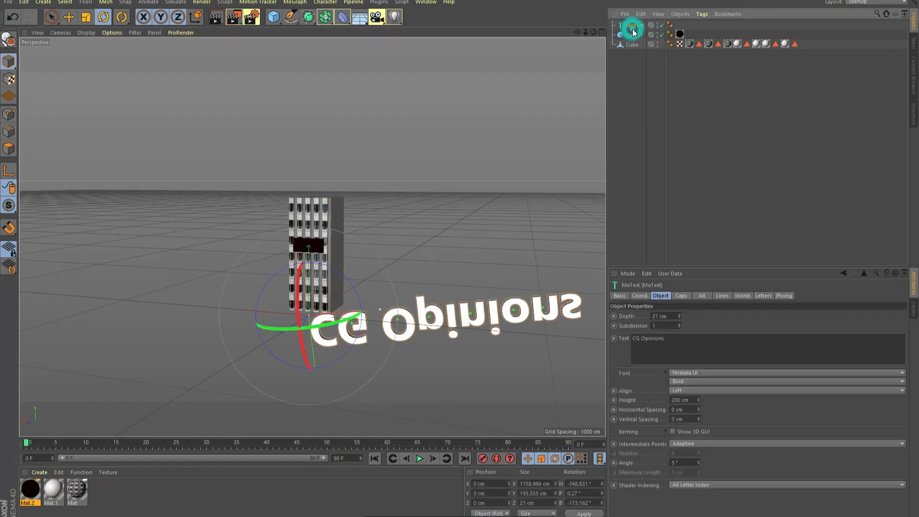
key("Delete")
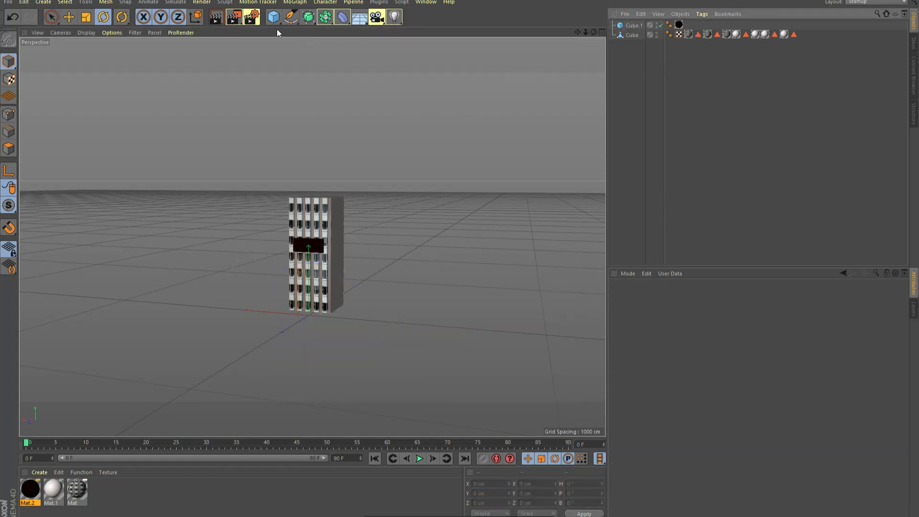
Step: Add a new MoText object and rotate only its heading to about 184° so it reads correctly from the building's front
left_click(295, 2)
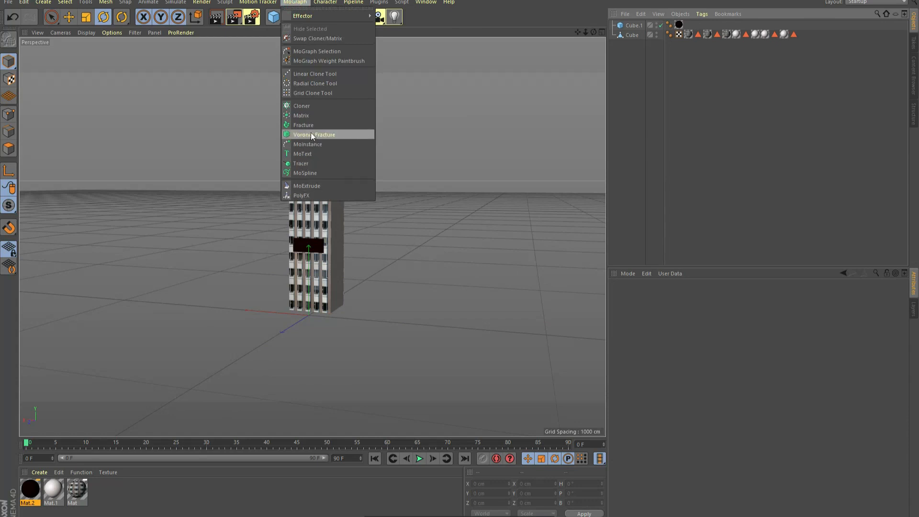
left_click(312, 153)
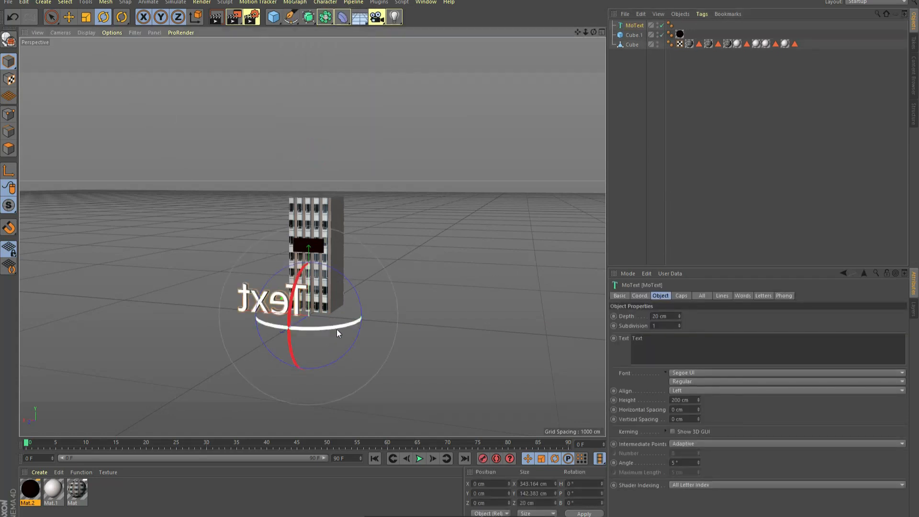
left_click_drag(337, 330, 575, 266)
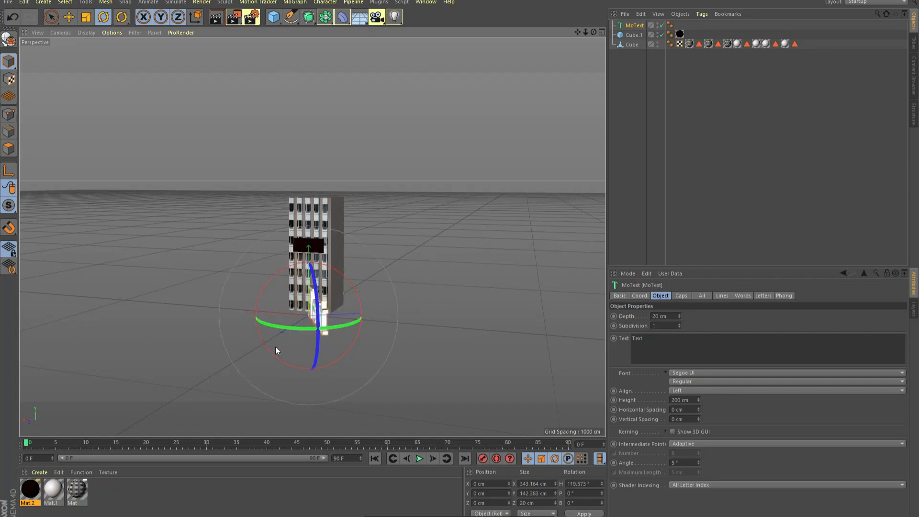
left_click_drag(294, 326, 331, 324)
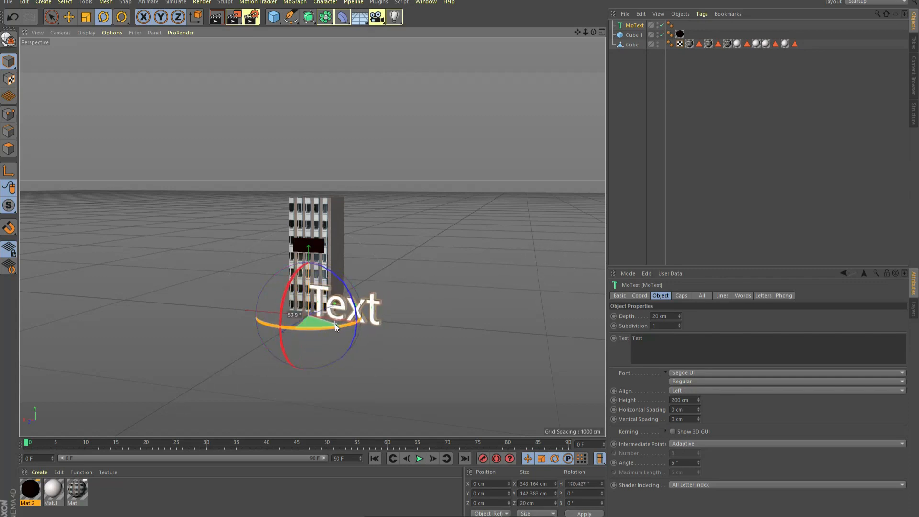
Step: Replace the new MoText object's placeholder text with "CG Opinions"
left_click(647, 338)
double_click(646, 338)
type("CG")
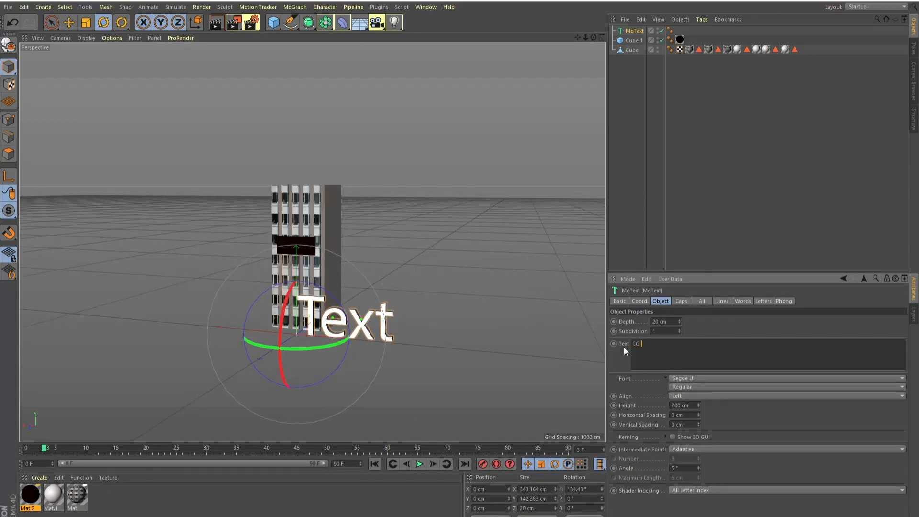
type("Opinions")
left_click(626, 359)
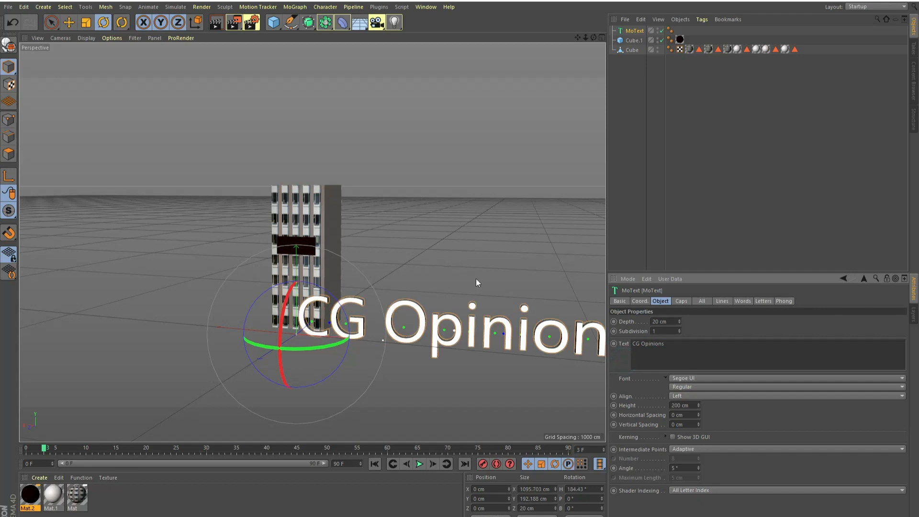
Step: Set the new text's font to Nirmala UI in the Bold style
left_click(686, 378)
left_click(708, 271)
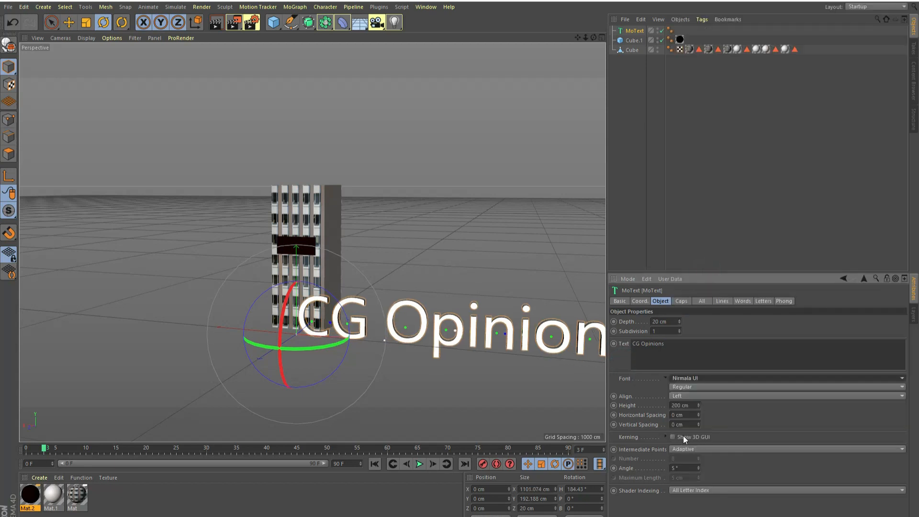
left_click(712, 387)
left_click(691, 397)
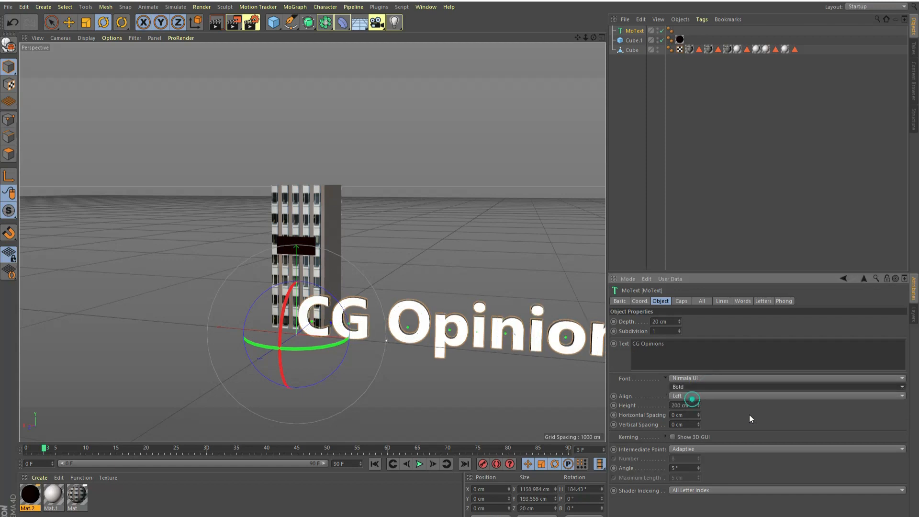
Step: Scale the "CG Opinions" text uniformly down to about 180 cm wide
left_click(86, 22)
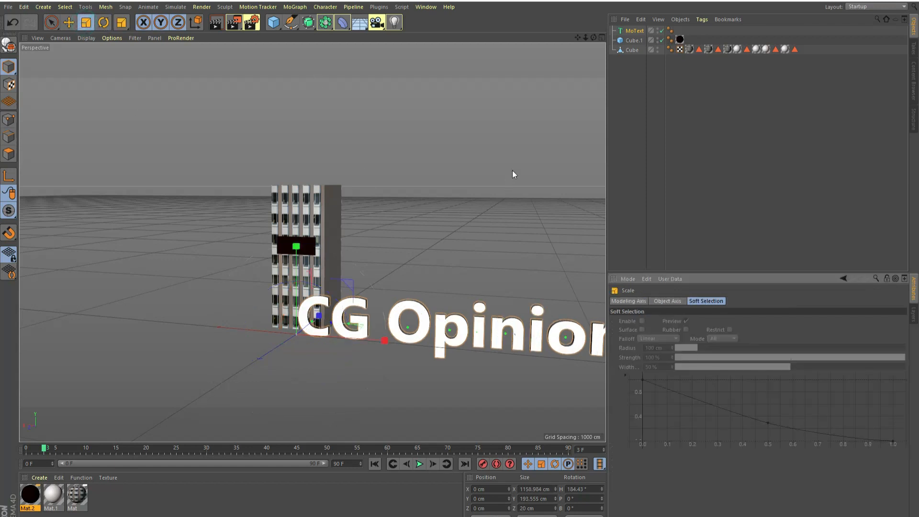
left_click_drag(539, 144, 431, 230)
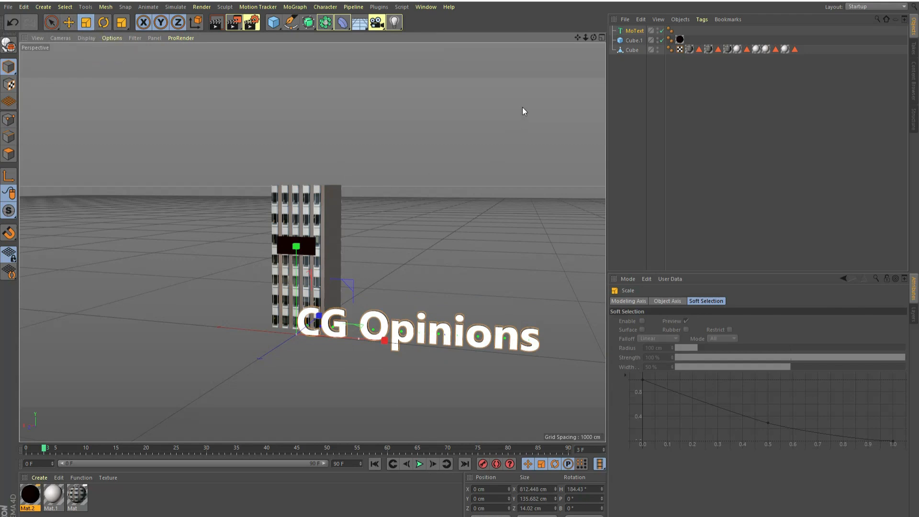
left_click_drag(526, 98, 339, 278)
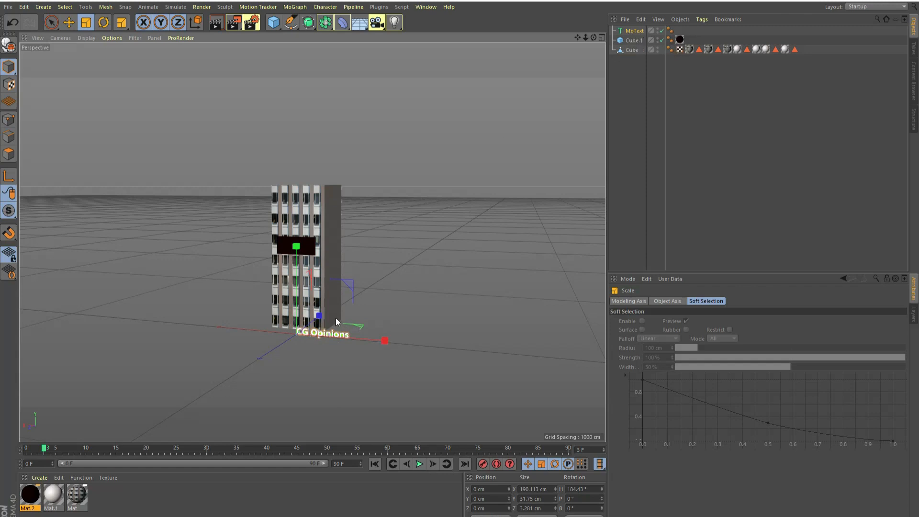
left_click(634, 32)
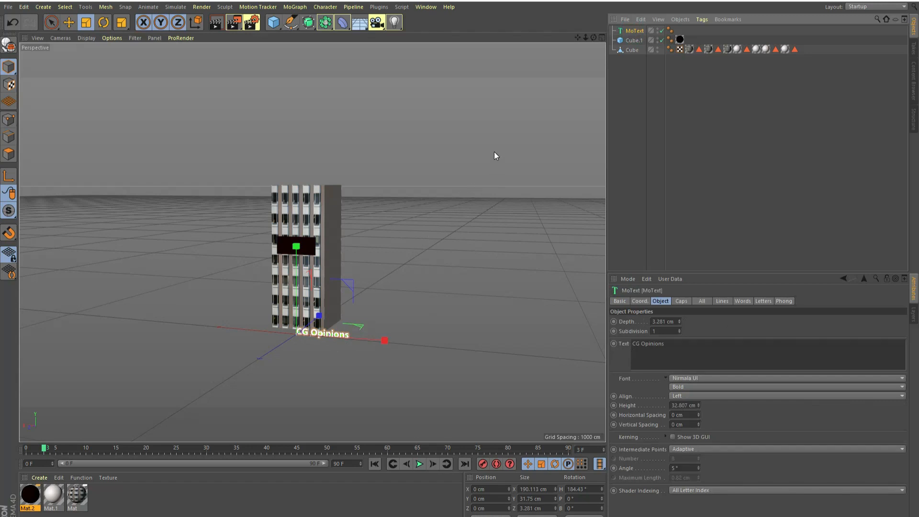
left_click_drag(496, 133, 480, 144)
Step: Move the text sideways and up to the sign panel's height, at about X 101 cm and Y 306 cm
scroll(294, 352, "up", 5)
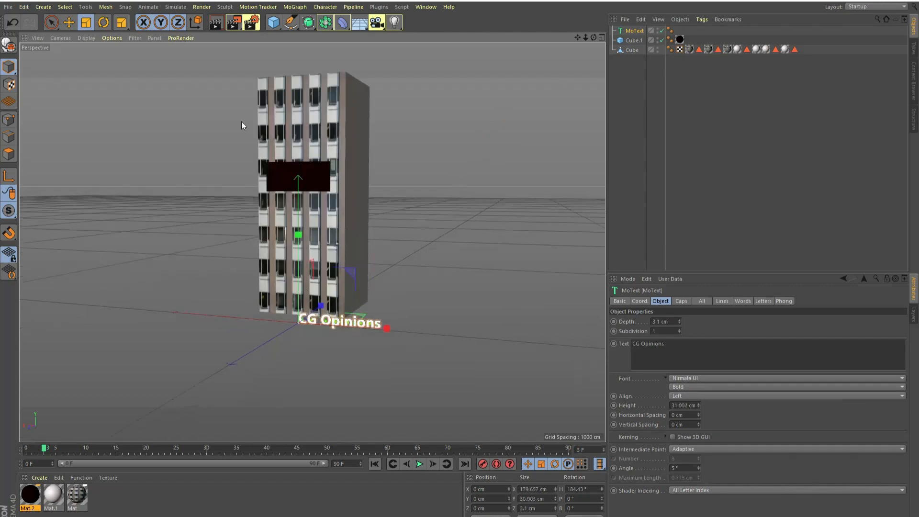
left_click(73, 26)
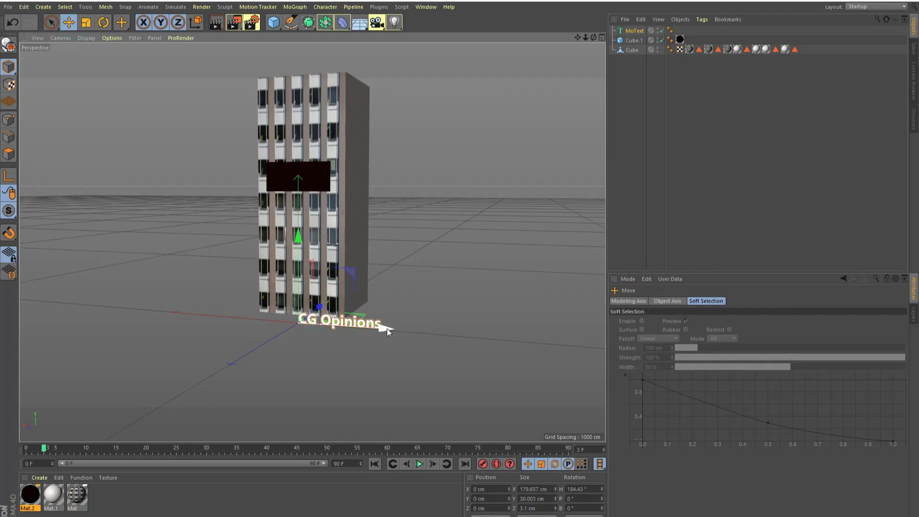
left_click_drag(387, 329, 339, 326)
left_click_drag(251, 237, 263, 161)
scroll(296, 205, "up", 3)
left_click_drag(234, 197, 235, 113)
scroll(275, 133, "up", 2)
scroll(275, 134, "up", 1)
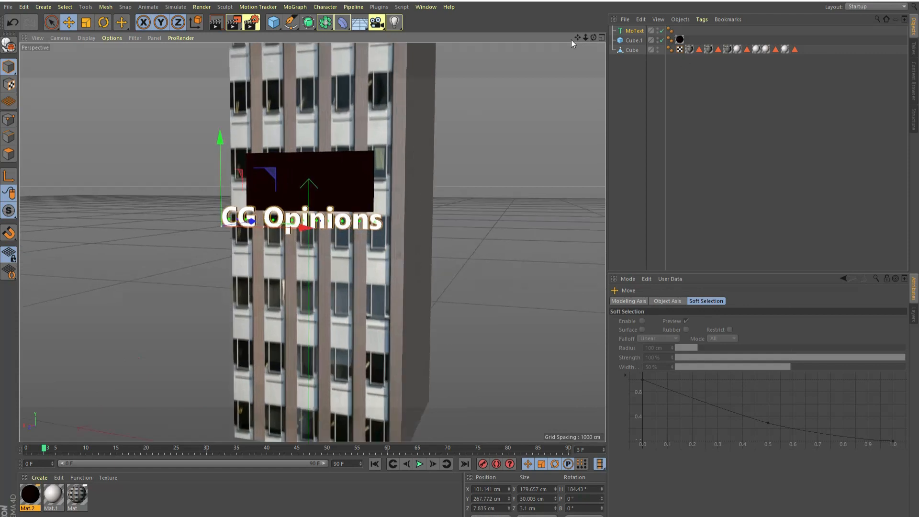
mouse_move(576, 38)
left_mouse_down()
mouse_move(527, 73)
mouse_move(584, 41)
mouse_move(575, 45)
left_mouse_up()
left_click_drag(197, 211, 198, 183)
Step: Scale the text down to about 132 cm wide and shift it across the sign panel to about X 69 cm
left_click(87, 24)
left_click_drag(459, 189, 389, 245)
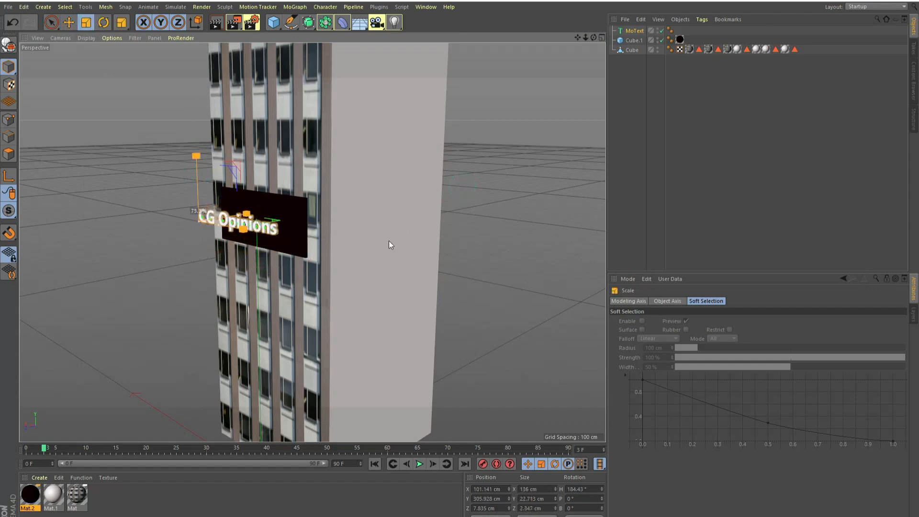
key("e")
left_click_drag(218, 210, 235, 208)
scroll(235, 209, "up", 1)
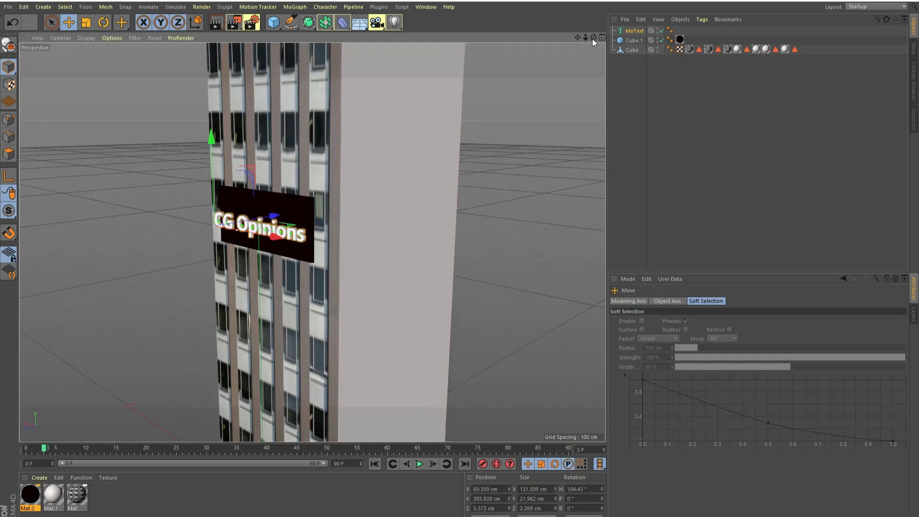
Step: Move the "CG Opinions" text along its depth to about Z -3.5 cm and rotate its heading to about 181.5°
left_click_drag(594, 37, 593, 37)
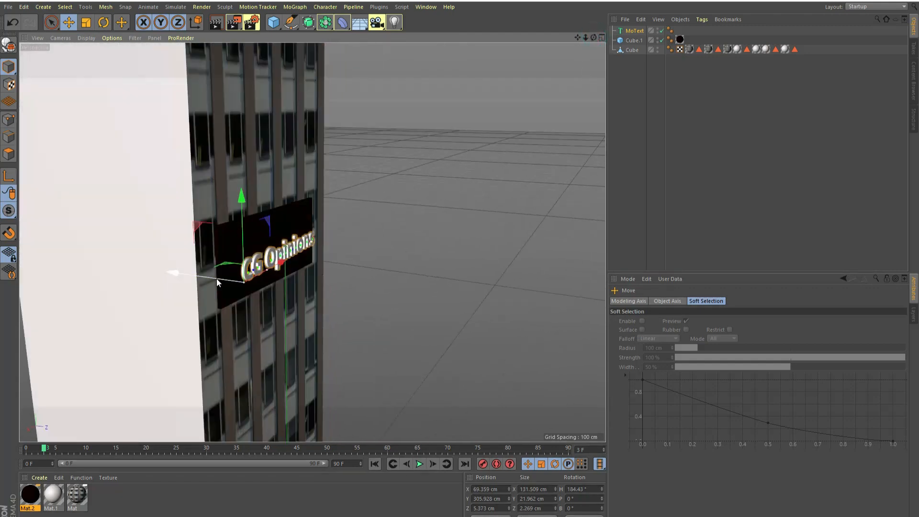
left_click_drag(217, 279, 206, 277)
left_click(104, 23)
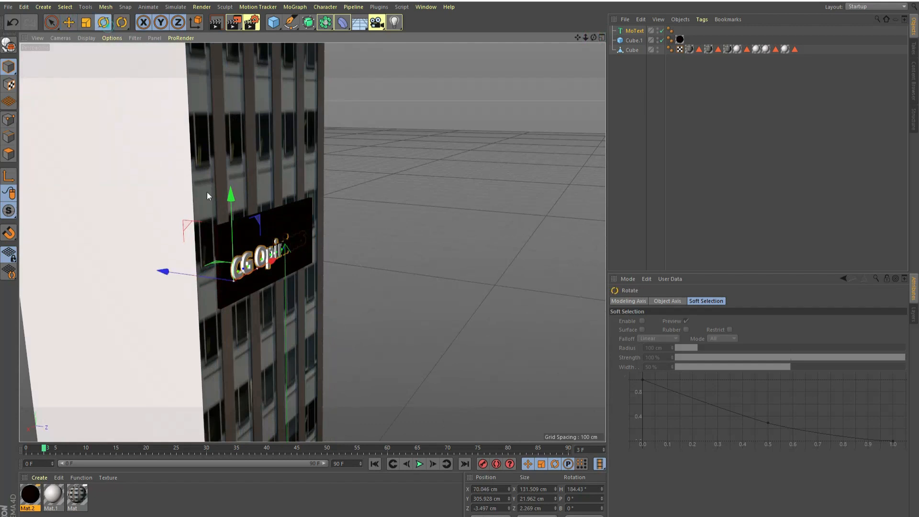
left_click_drag(252, 296, 247, 297)
Step: Align the text with the sign panel by moving it to about Z -7.8 cm and rotating its heading to about 180.5°
left_click(69, 22)
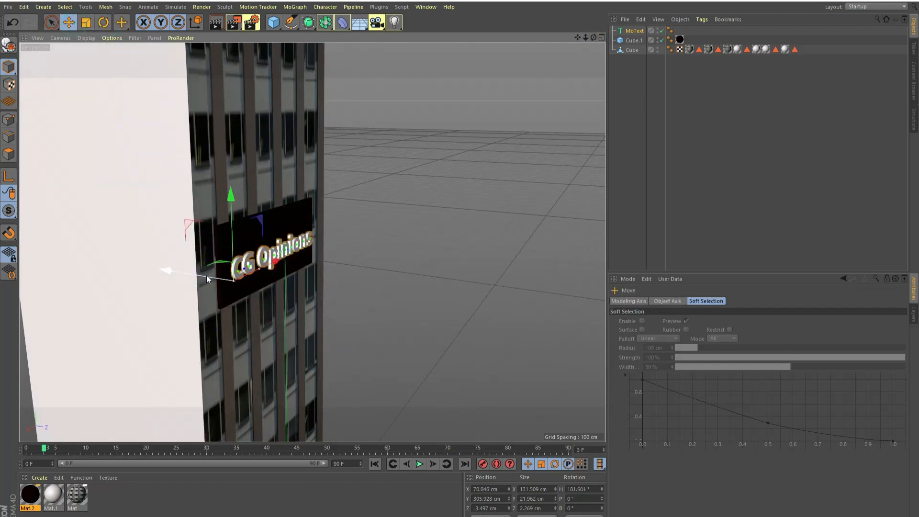
left_click_drag(206, 275, 205, 279)
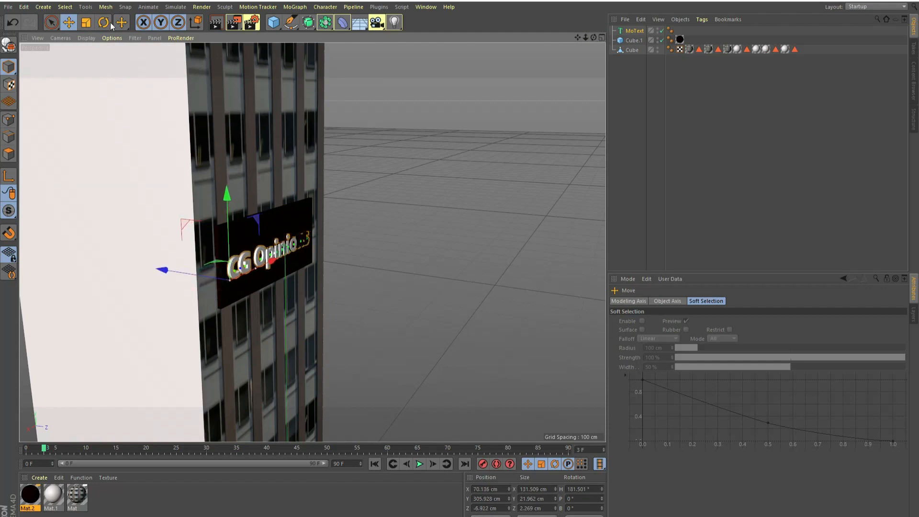
key("r")
left_click_drag(261, 300, 258, 301)
left_click(69, 22)
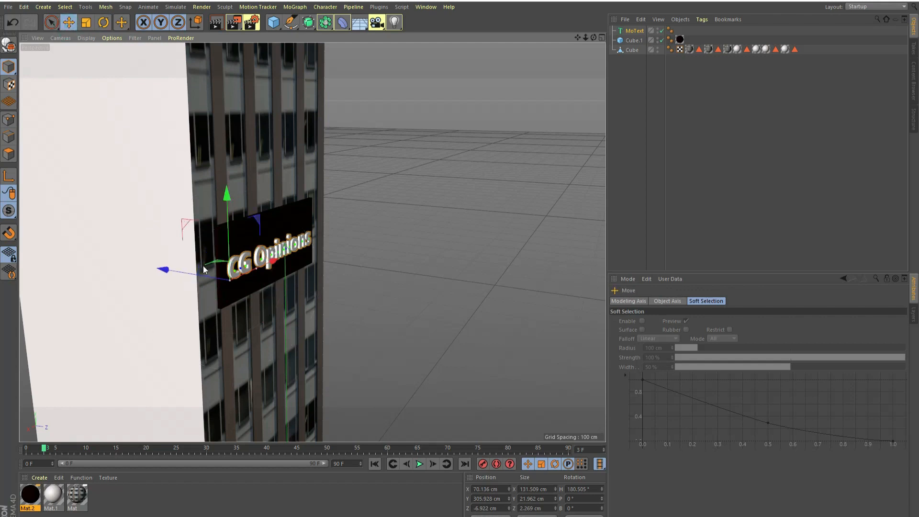
left_click_drag(209, 280, 208, 278)
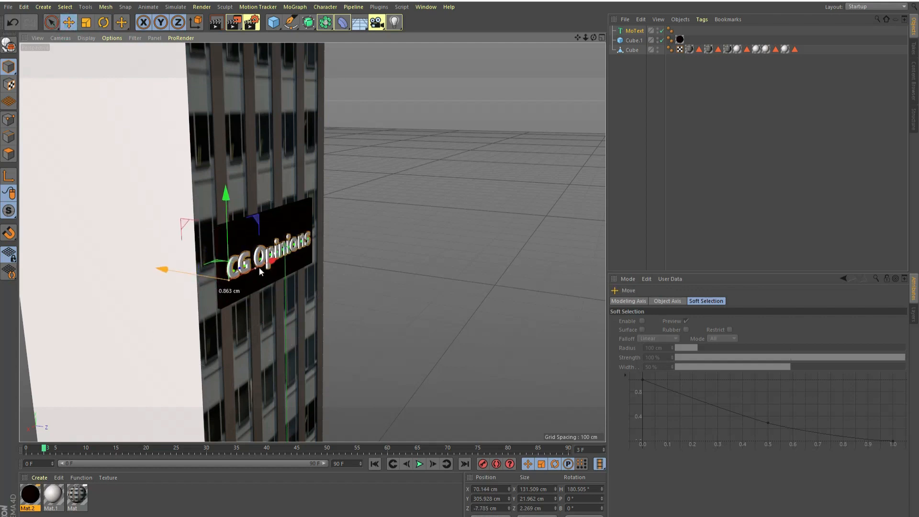
left_click(449, 217)
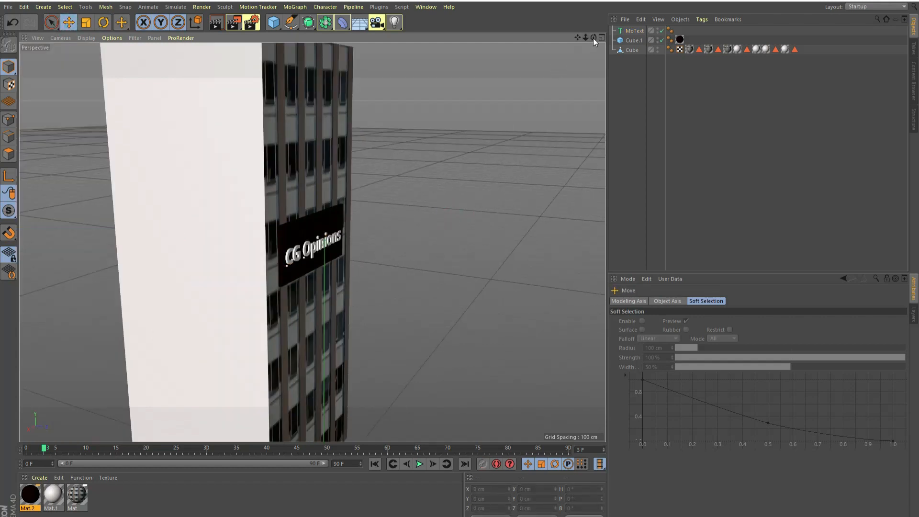
Step: Frame the whole building with its sign and render a preview of it in the viewport
mouse_move(594, 38)
left_mouse_down()
mouse_move(577, 38)
mouse_move(593, 38)
left_mouse_up()
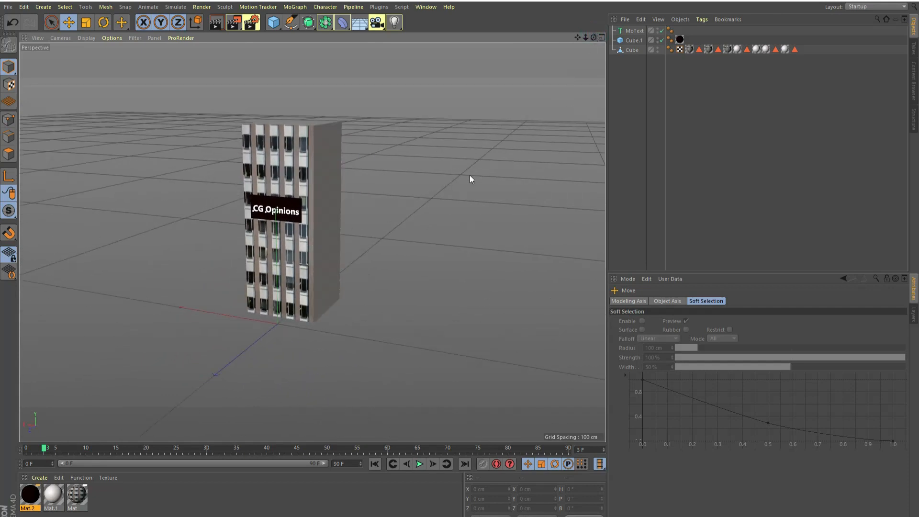
scroll(283, 239, "up", 3)
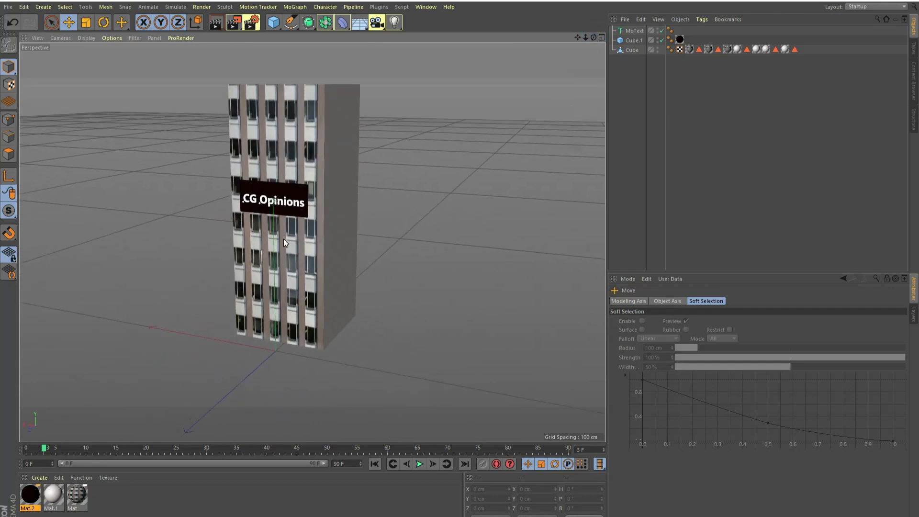
scroll(284, 240, "up", 3)
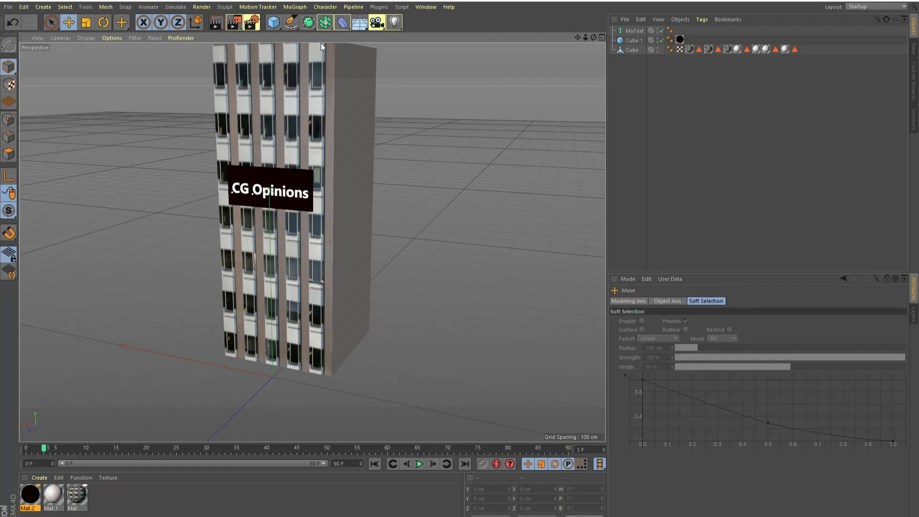
left_click_drag(277, 25, 150, 116)
scroll(265, 193, "down", 2)
left_click_drag(578, 37, 616, 56)
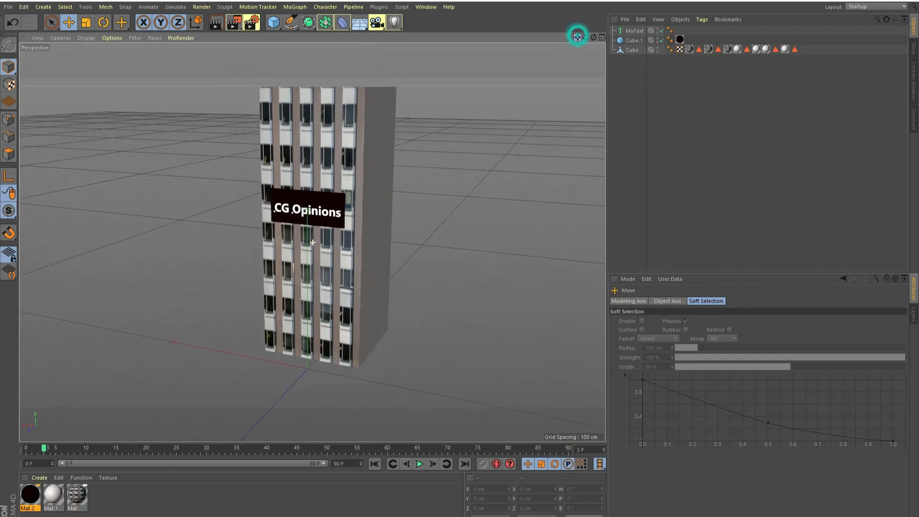
scroll(430, 235, "down", 2)
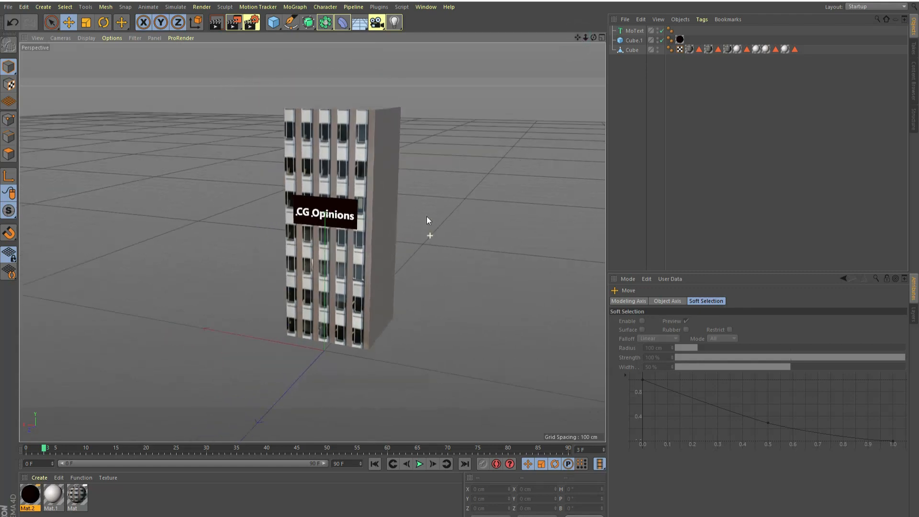
left_click(216, 24)
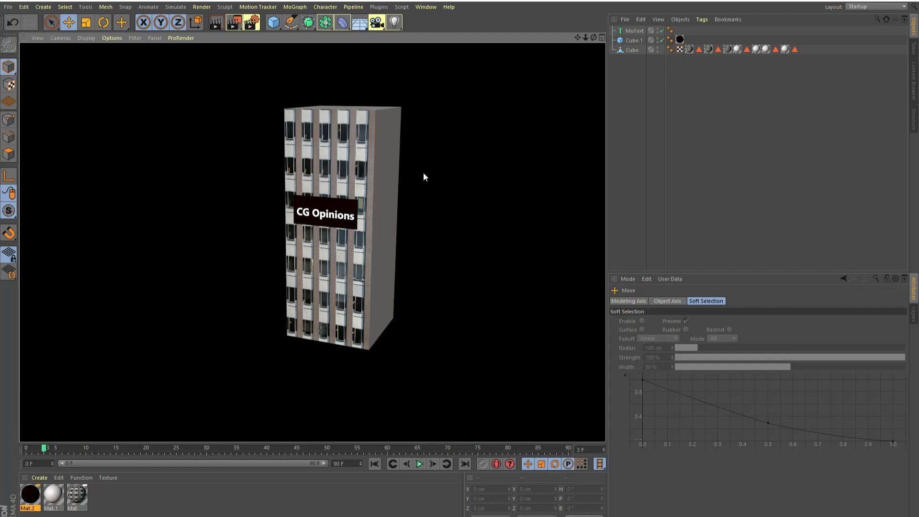
scroll(450, 183, "down", 2)
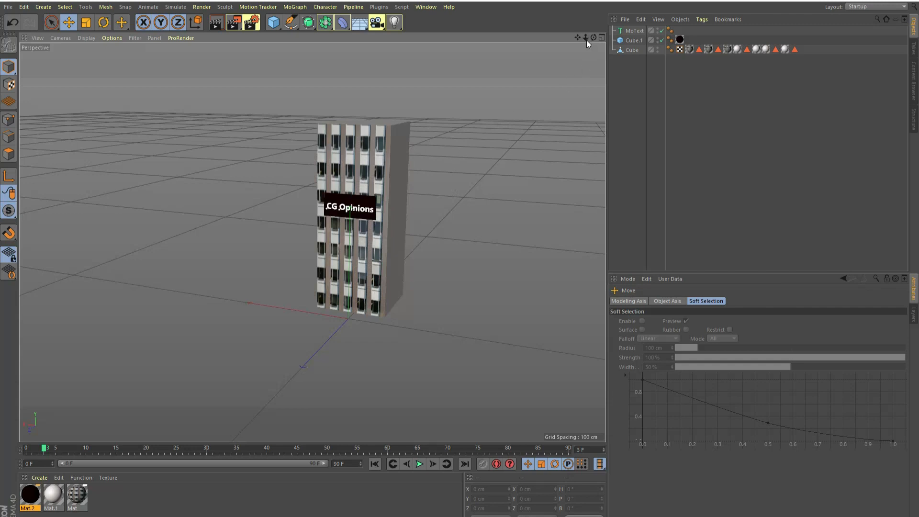
left_click_drag(587, 39, 423, 148)
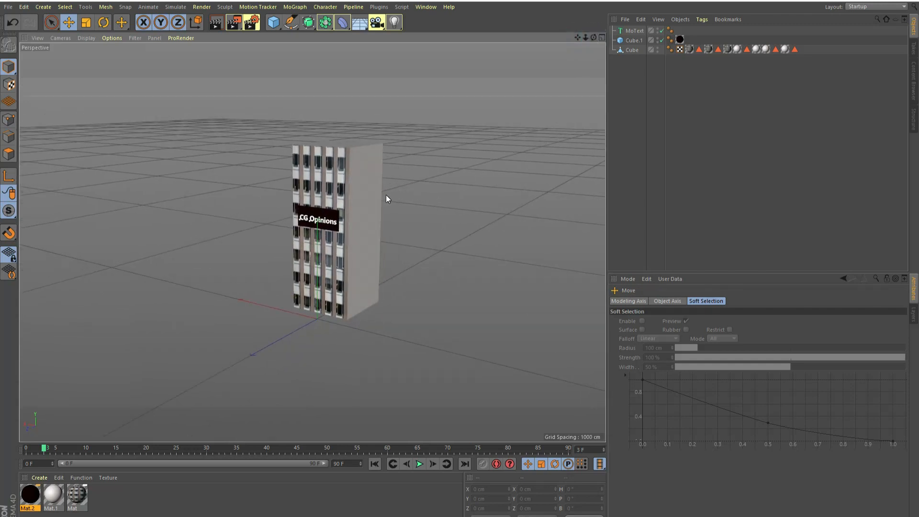
left_click(277, 27)
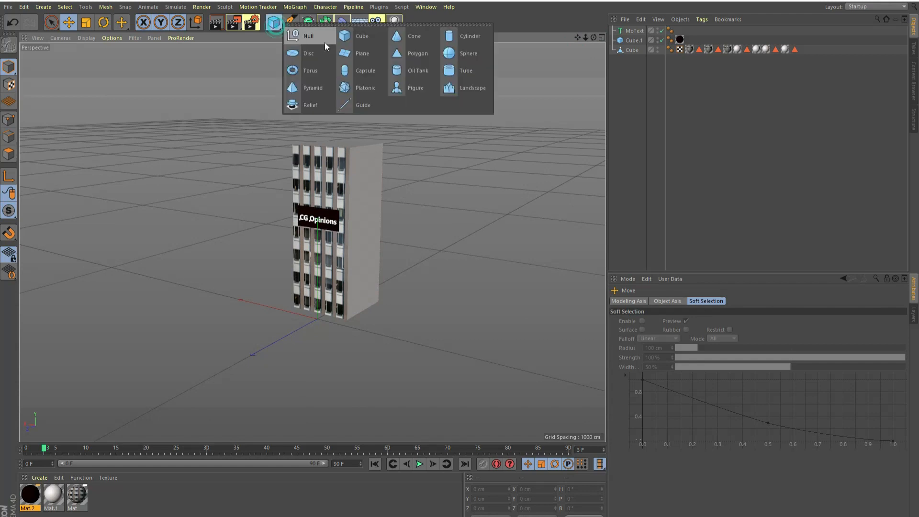
left_click(369, 214)
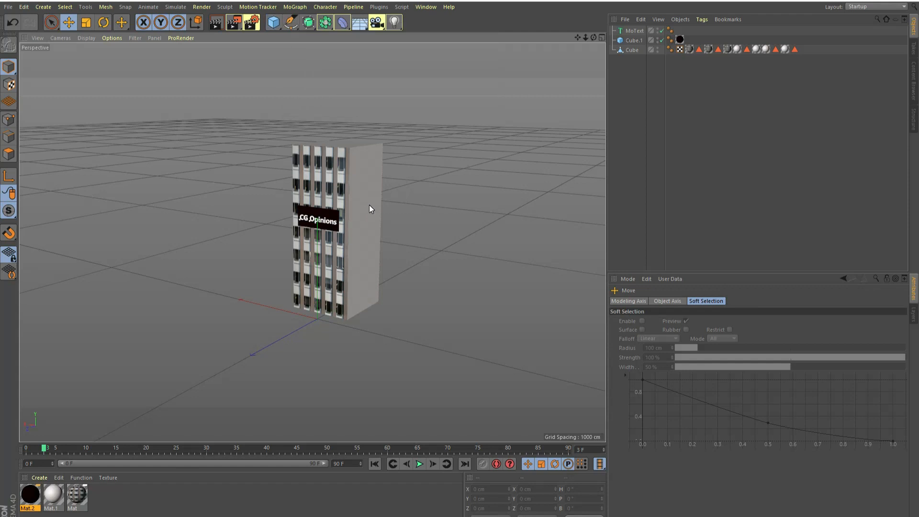
Step: Switch to Chrome and open the Sketchfab website in a new tab
left_click(130, 516)
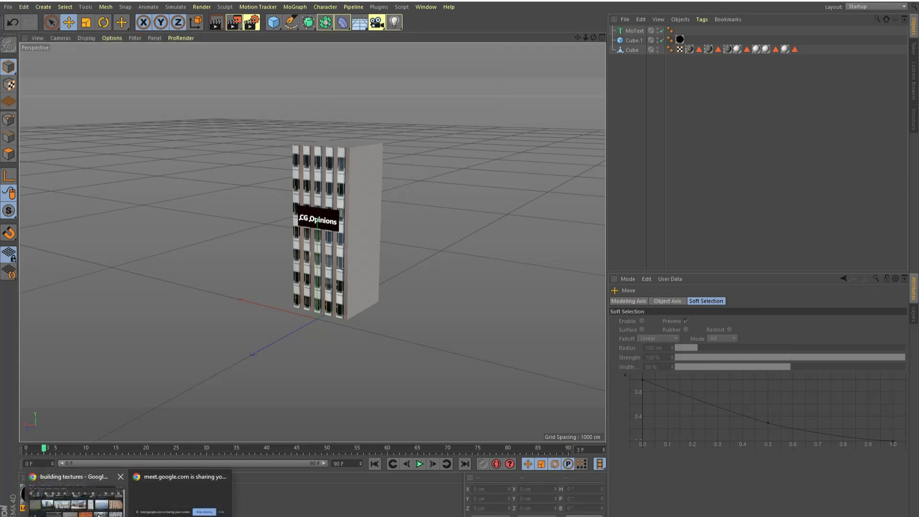
left_click(77, 505)
left_click(596, 4)
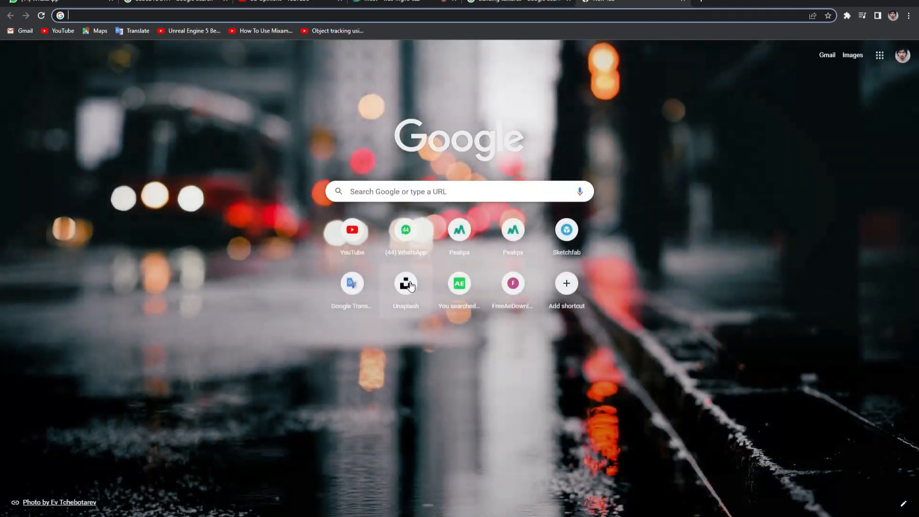
left_click(567, 231)
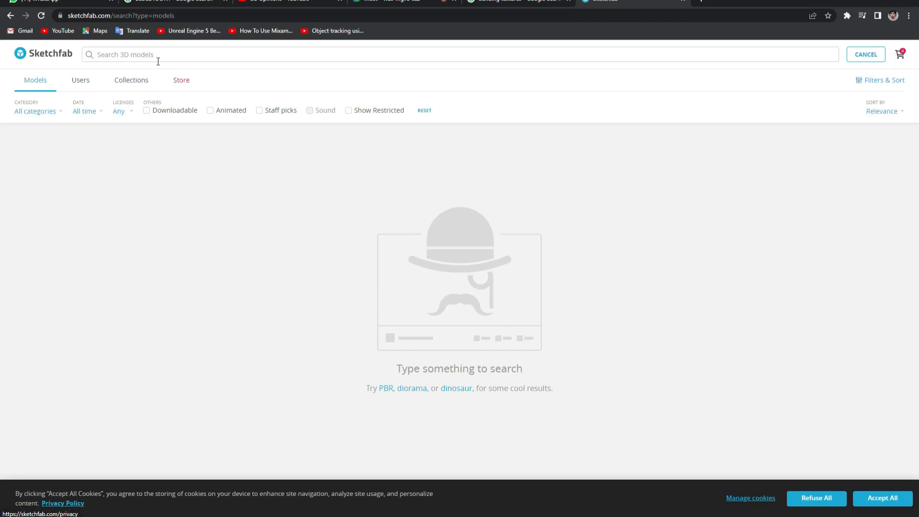
Step: Search the Sketchfab 3D models for "Building \"
left_click(170, 57)
type("Building")
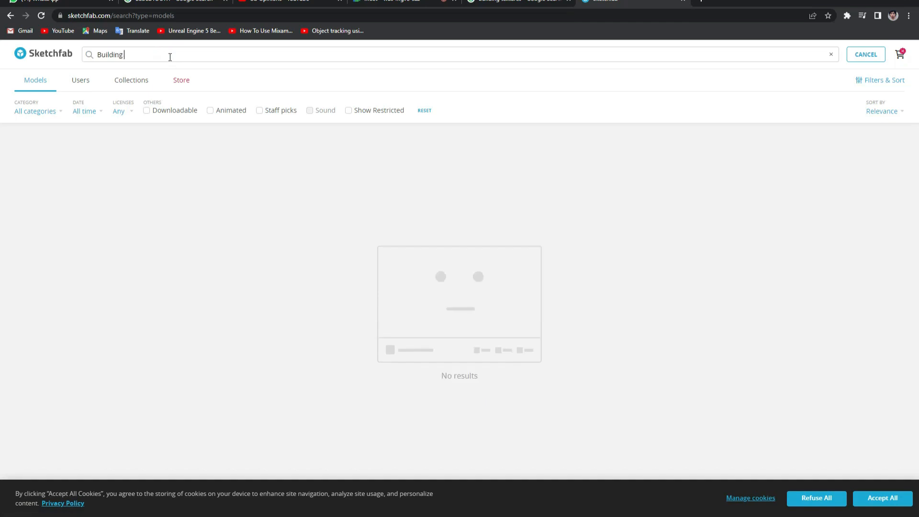
type(" \\")
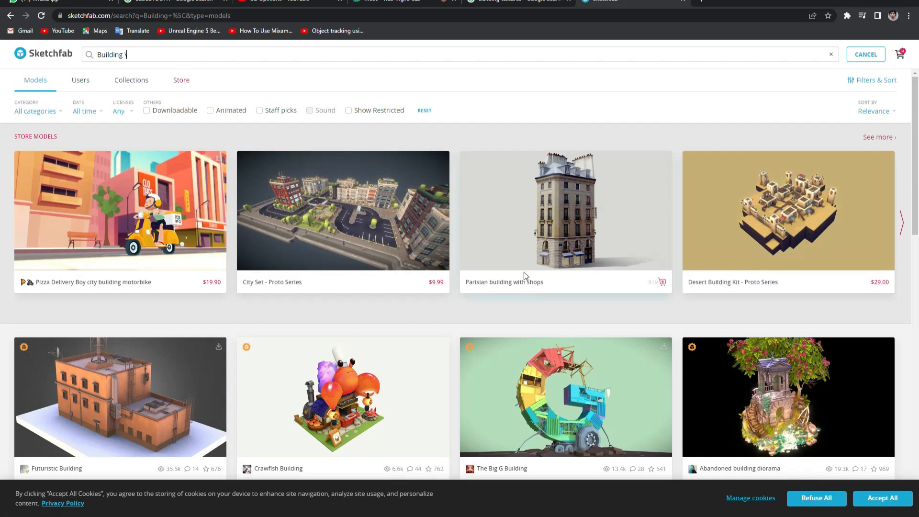
Step: Browse the building search results, examining the available models and which of them are downloadable
scroll(492, 261, "down", 3)
scroll(470, 243, "down", 2)
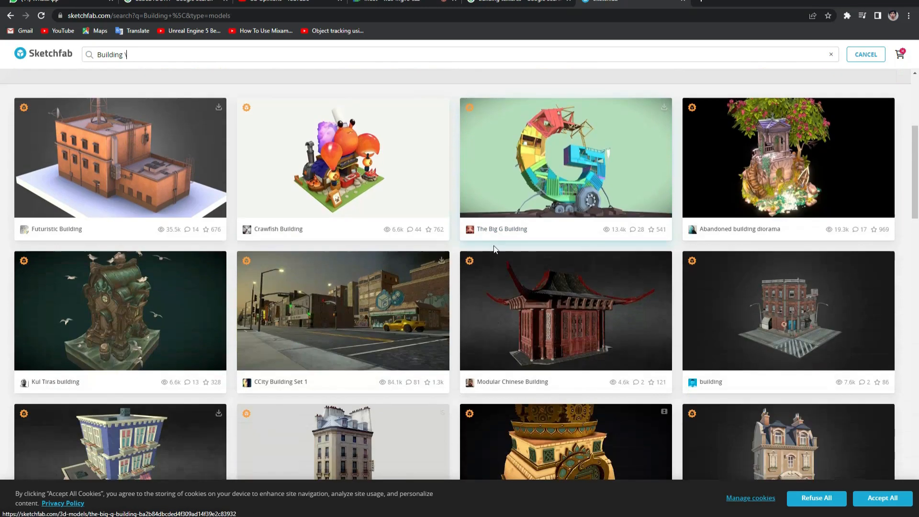
scroll(384, 267, "up", 4)
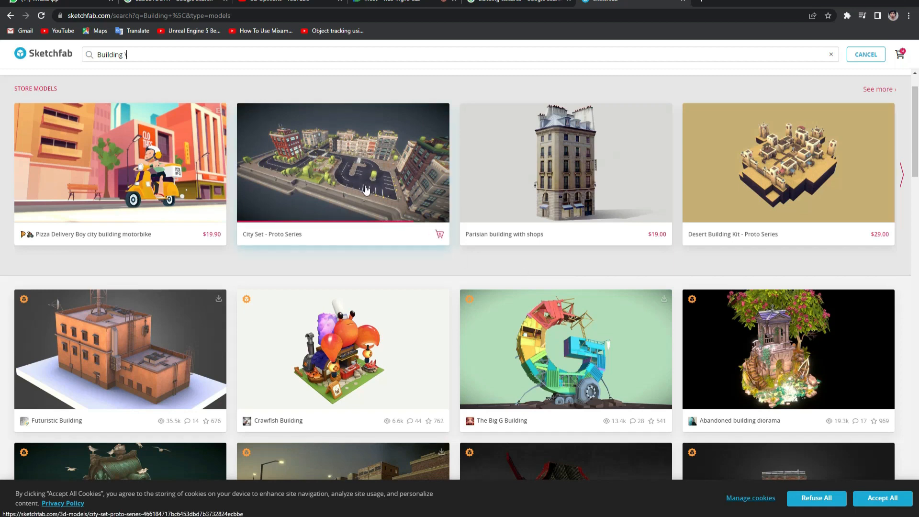
scroll(387, 266, "down", 3)
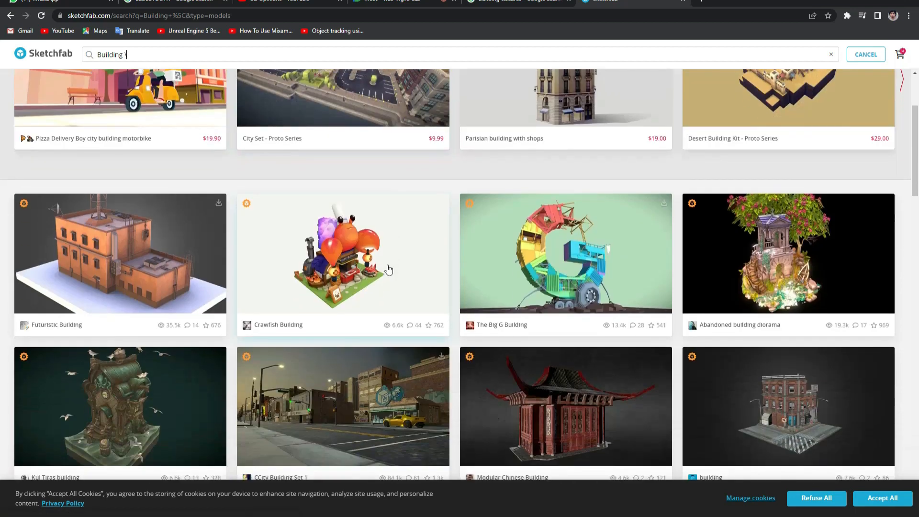
scroll(388, 267, "down", 3)
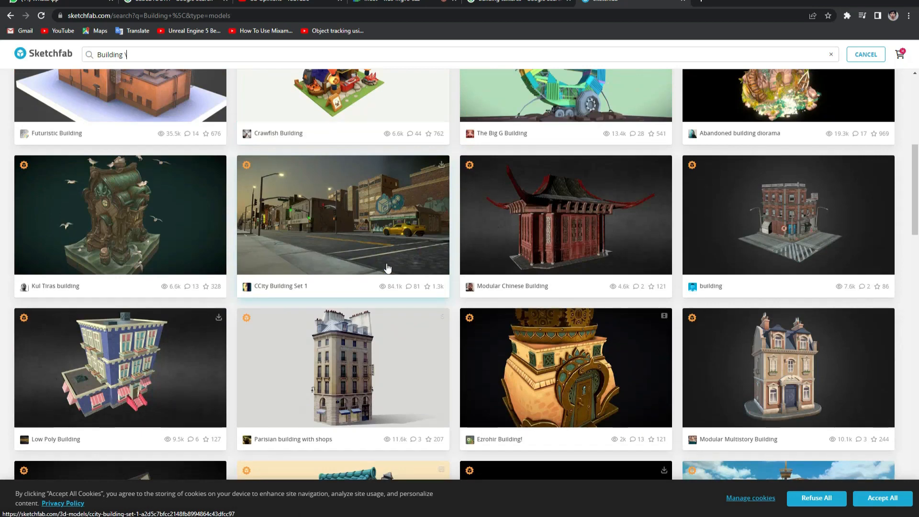
scroll(431, 245, "down", 3)
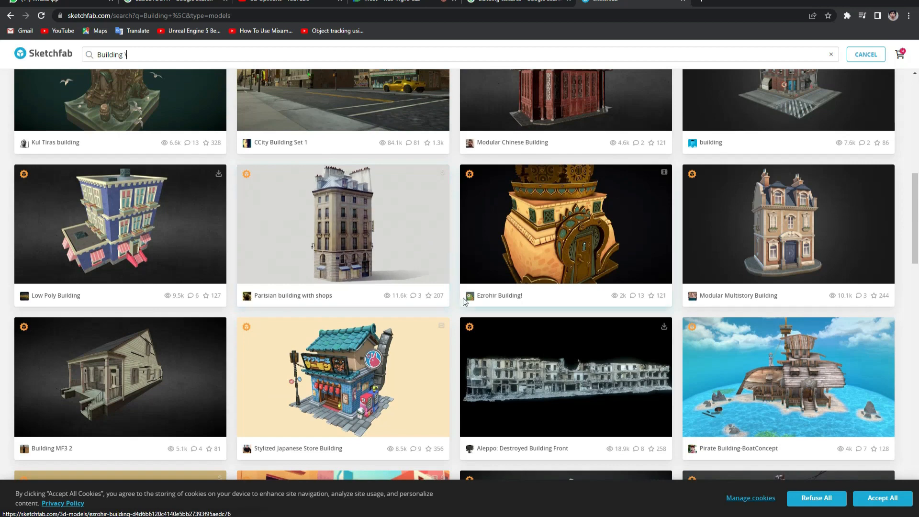
scroll(498, 282, "down", 3)
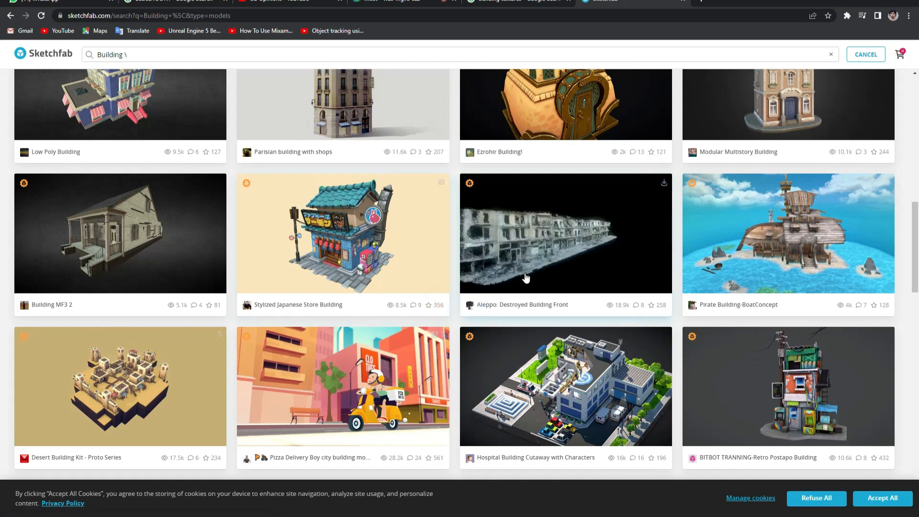
scroll(527, 275, "down", 6)
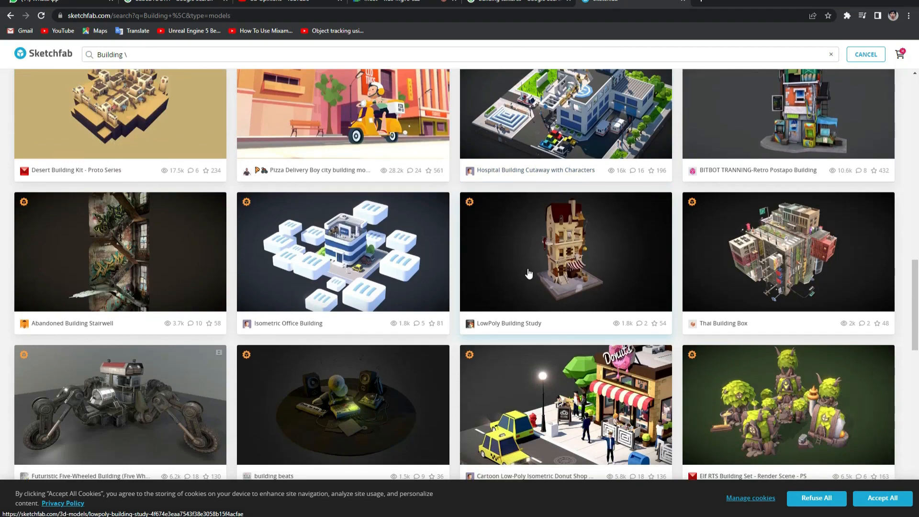
scroll(528, 273, "down", 4)
scroll(528, 274, "down", 3)
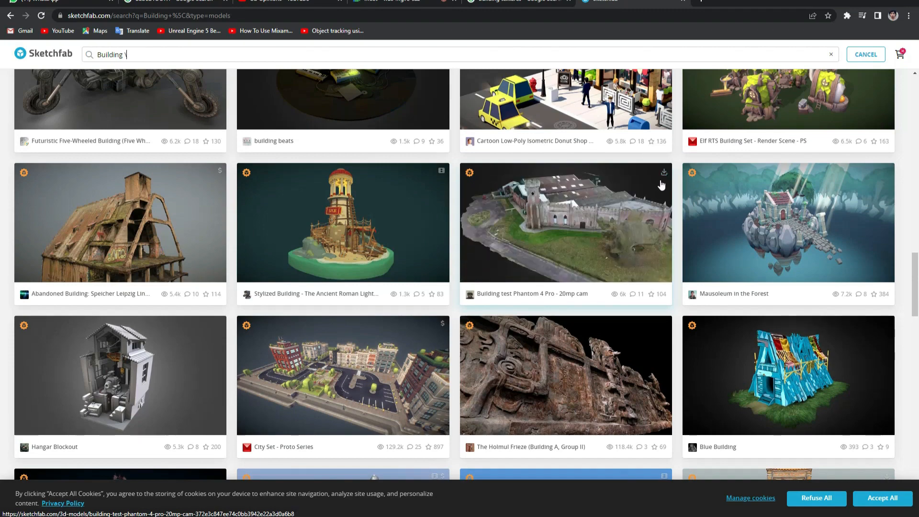
scroll(574, 237, "down", 6)
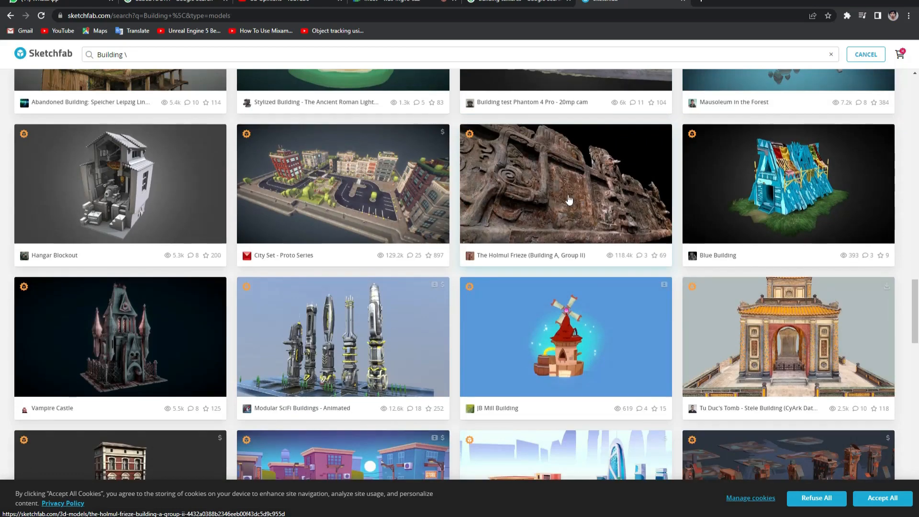
scroll(573, 199, "down", 5)
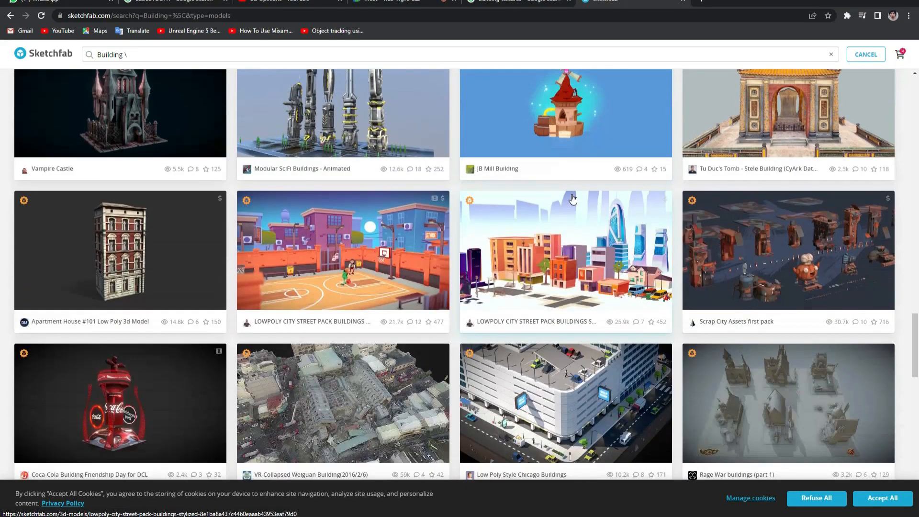
scroll(572, 200, "down", 4)
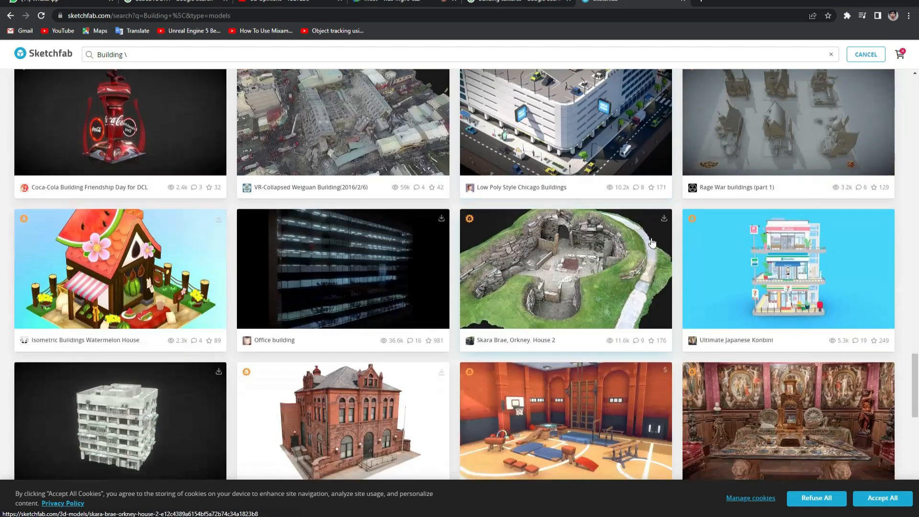
scroll(612, 271, "down", 2)
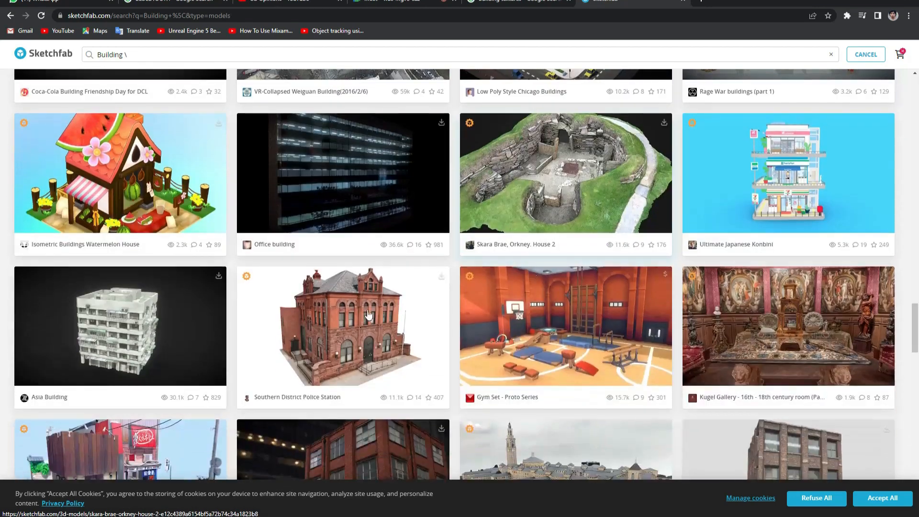
scroll(148, 347, "down", 1)
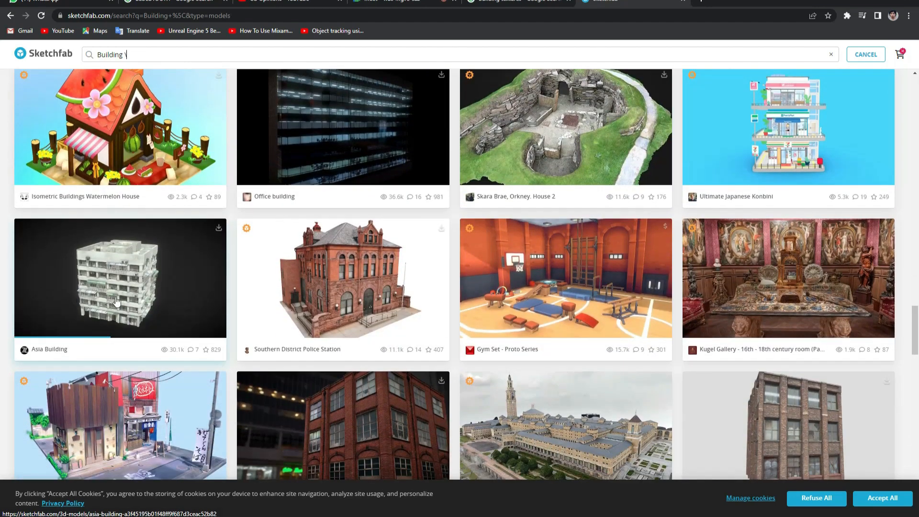
Step: Open the red-brick "Building" model with arched ground-floor windows from the search results and go to its download option
scroll(113, 294, "down", 2)
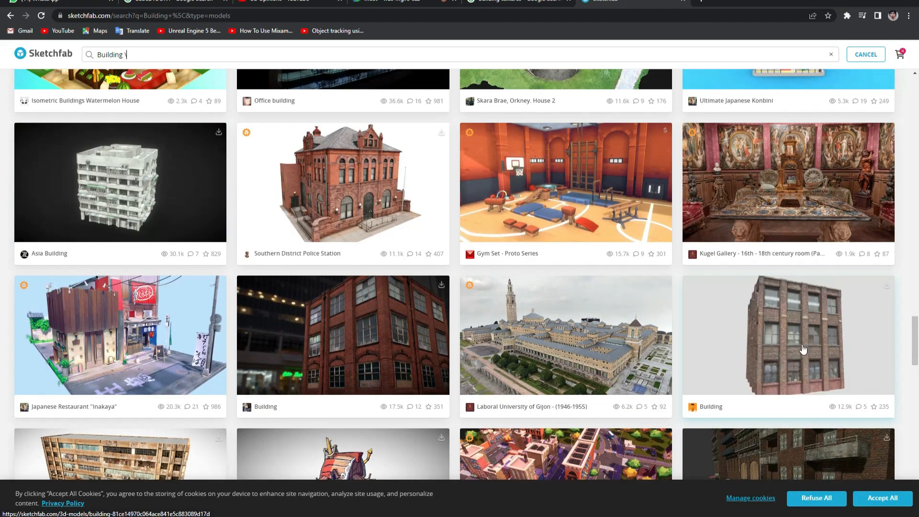
scroll(266, 286, "down", 2)
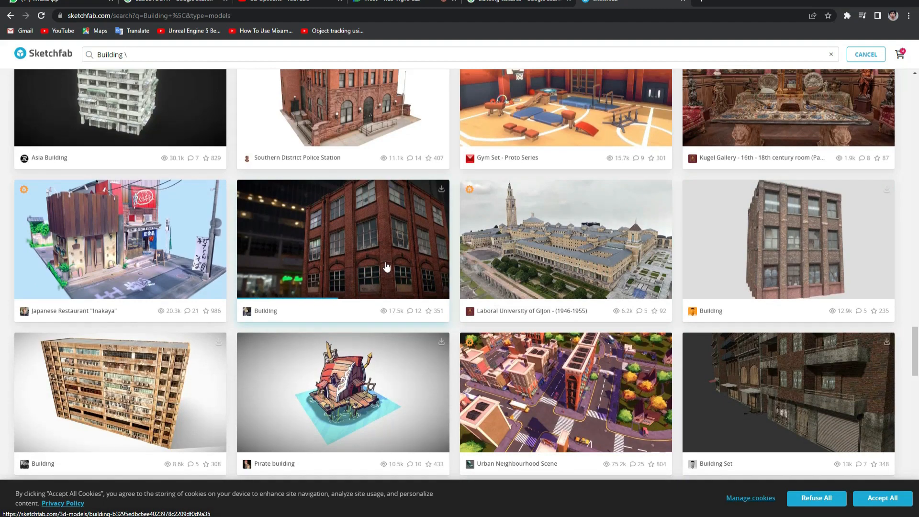
left_click(353, 241)
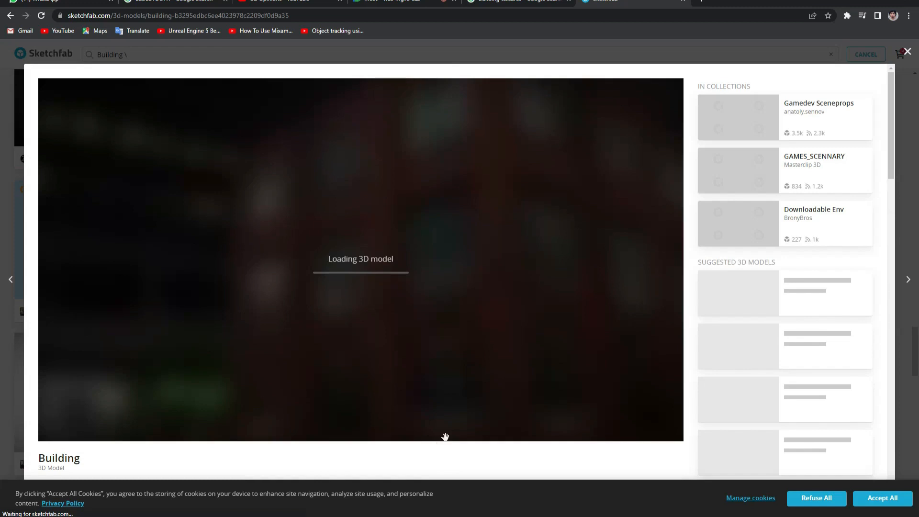
scroll(353, 381, "down", 2)
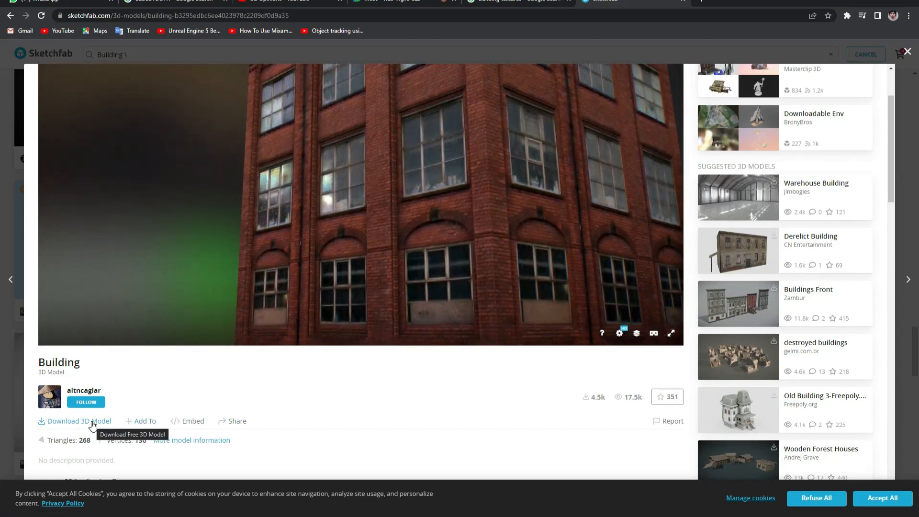
Step: Download the building model in its original .dae format and close the download options
left_click(91, 422)
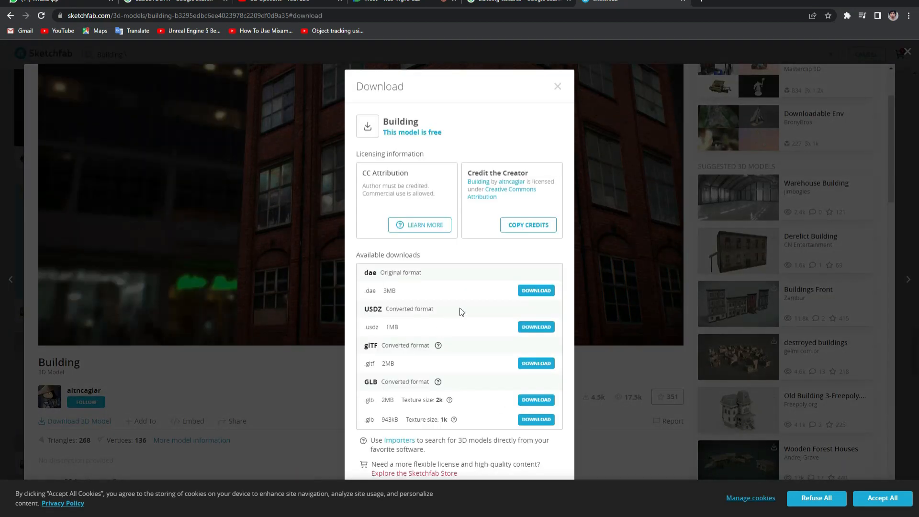
left_click(535, 298)
left_click(557, 87)
Step: Show the downloaded building archive in the Downloads folder and copy it
left_click(109, 516)
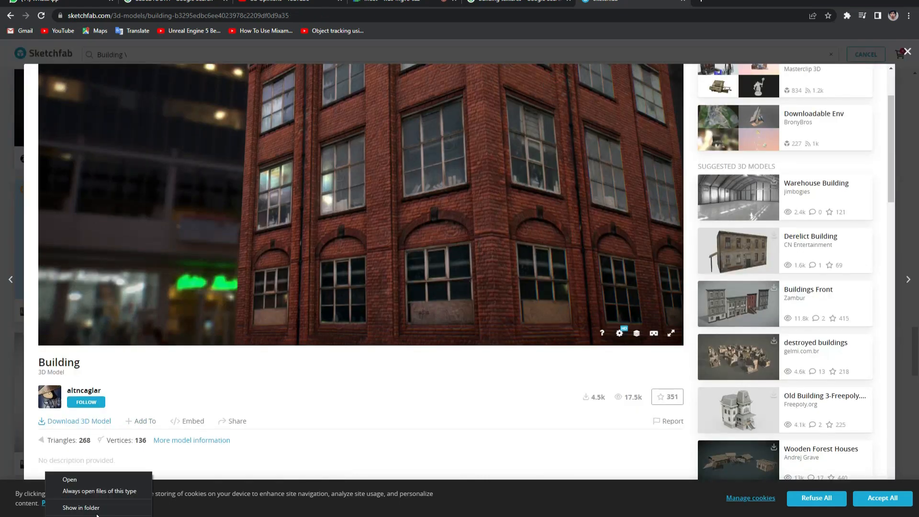
left_click(111, 507)
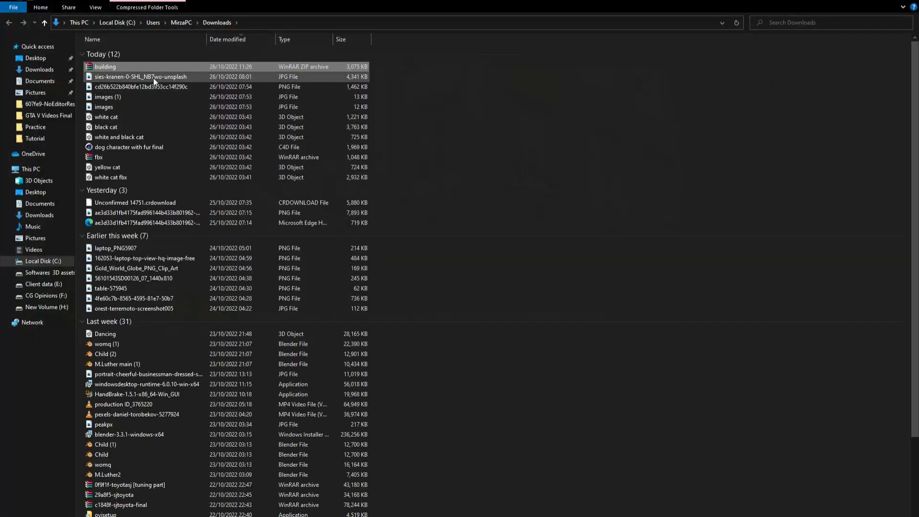
right_click(171, 68)
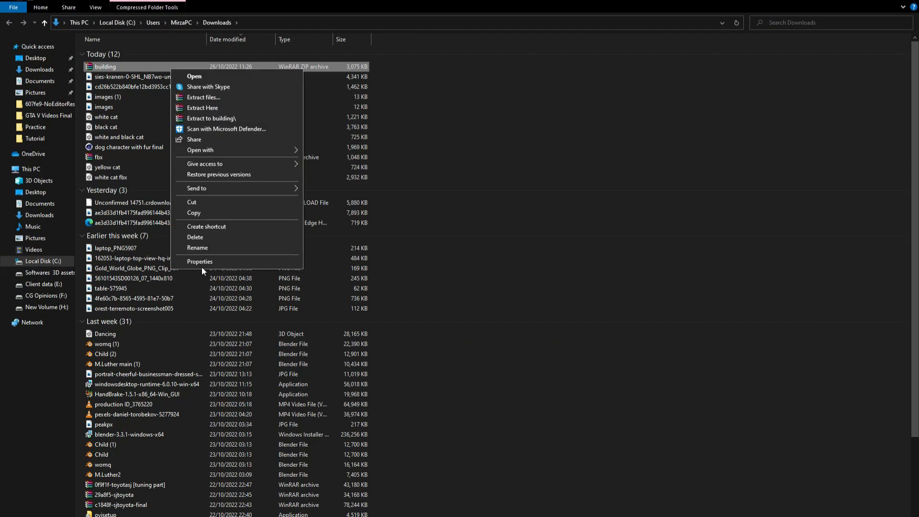
left_click(207, 213)
Step: Paste the building archive into the Music folder
left_click(52, 237)
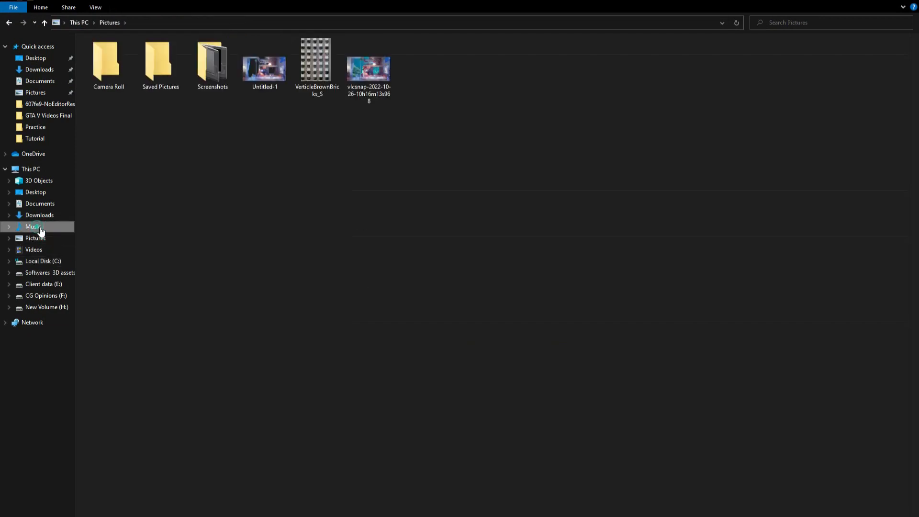
left_click(38, 228)
right_click(203, 182)
left_click(241, 251)
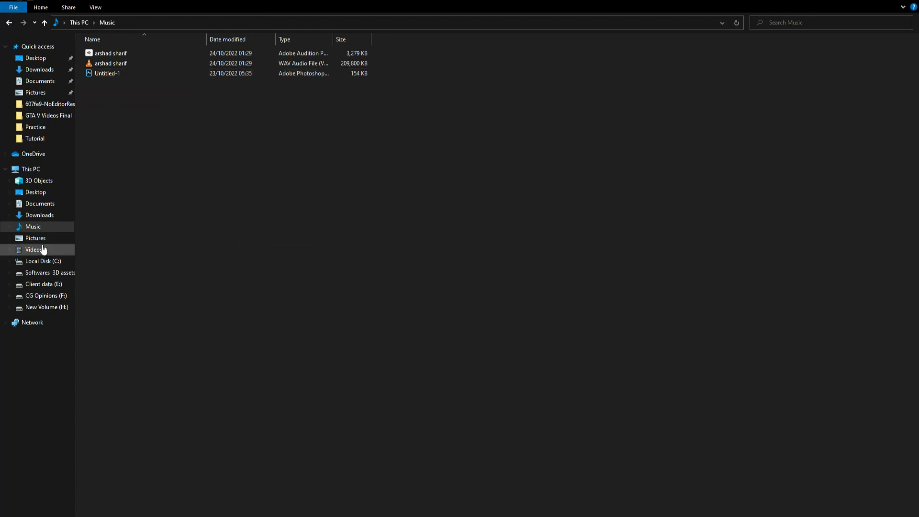
right_click(171, 173)
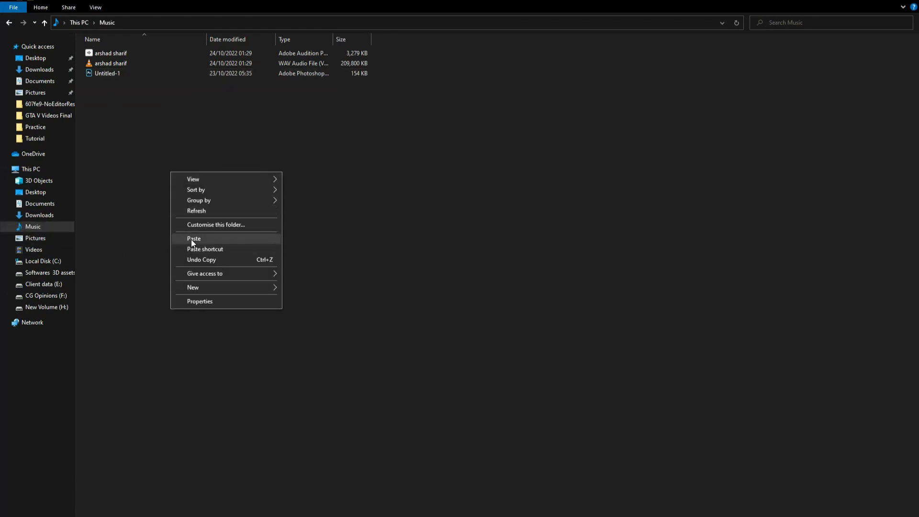
left_click(191, 240)
left_click(402, 201)
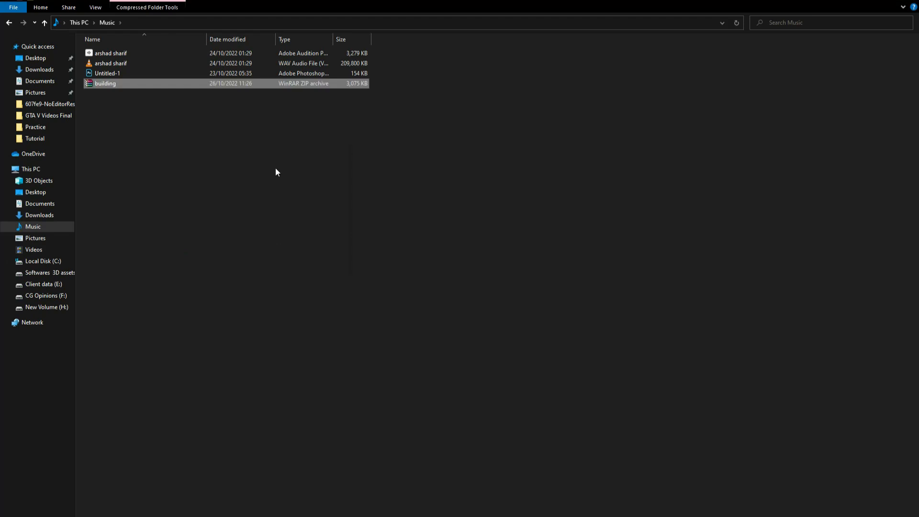
Step: Try to extract the building archive directly into the Music folder, replacing all existing files
right_click(136, 82)
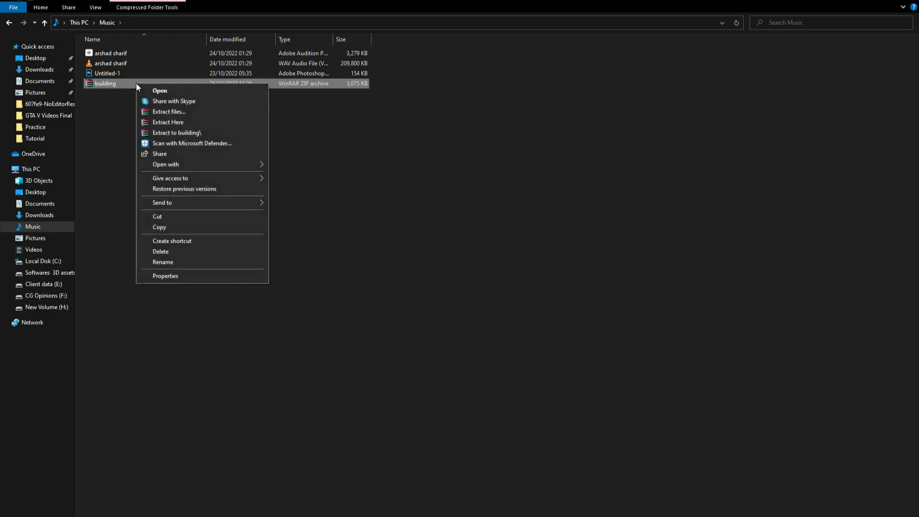
left_click(183, 124)
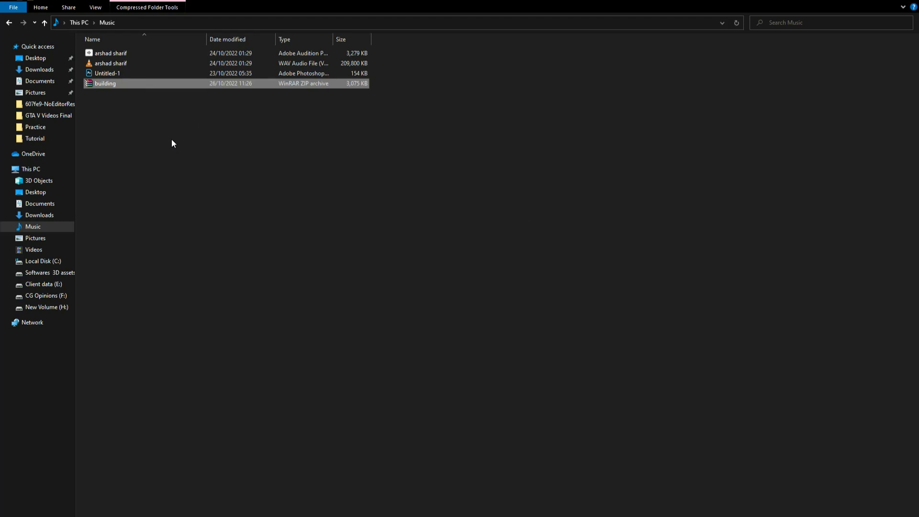
left_click(287, 191)
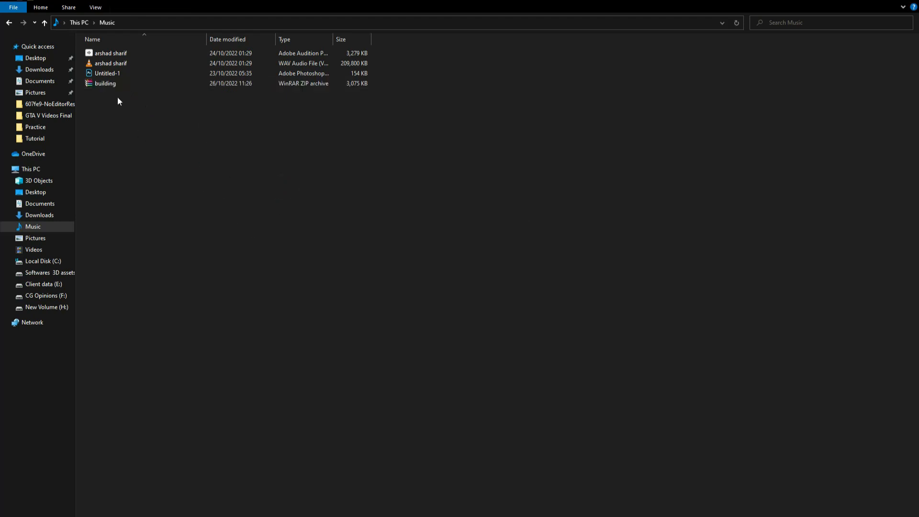
right_click(113, 85)
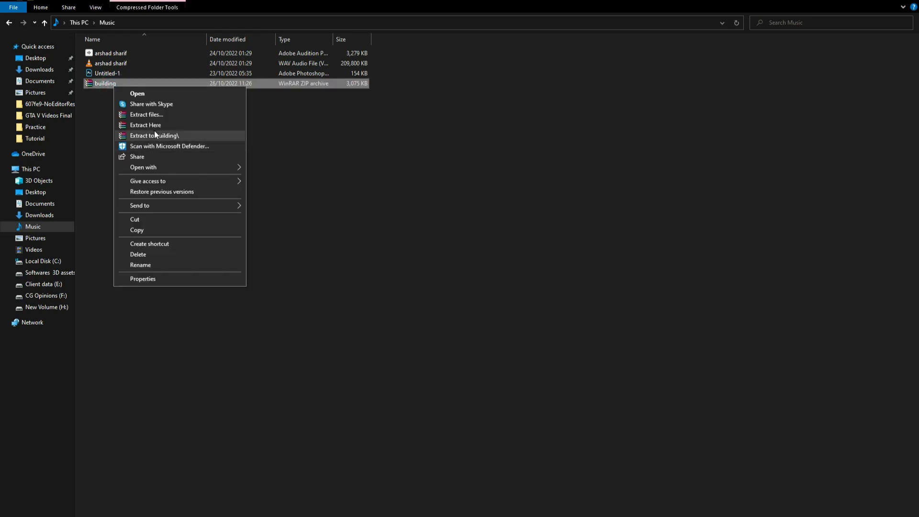
left_click(158, 126)
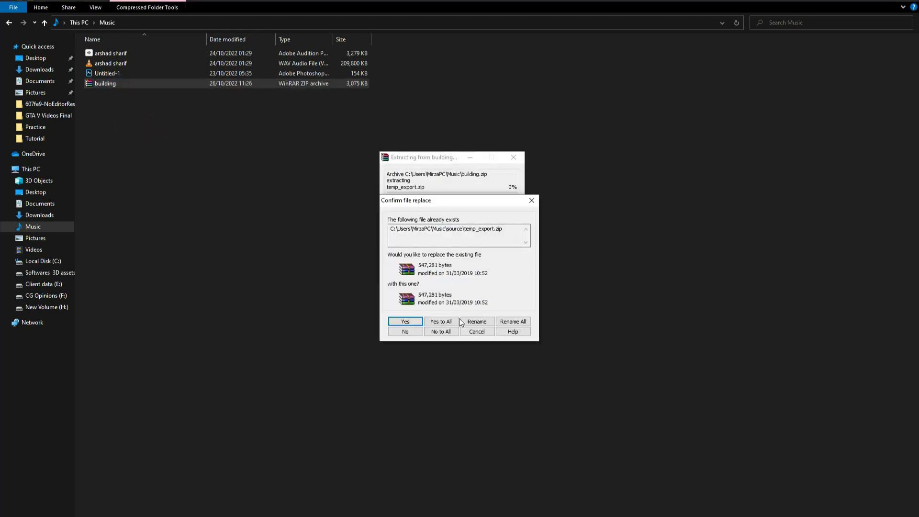
left_click(445, 321)
left_click(253, 211)
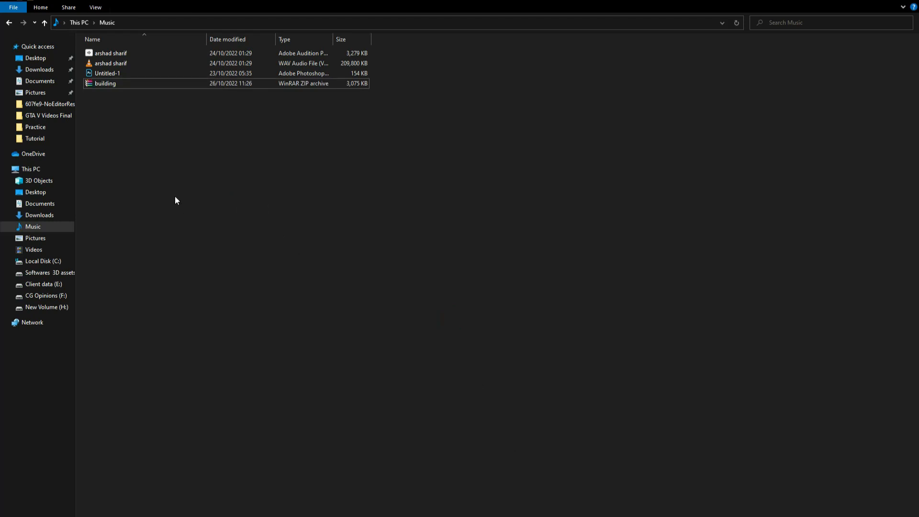
Step: Paste the building archive into the Pictures folder and extract its contents there
left_click(47, 239)
right_click(216, 197)
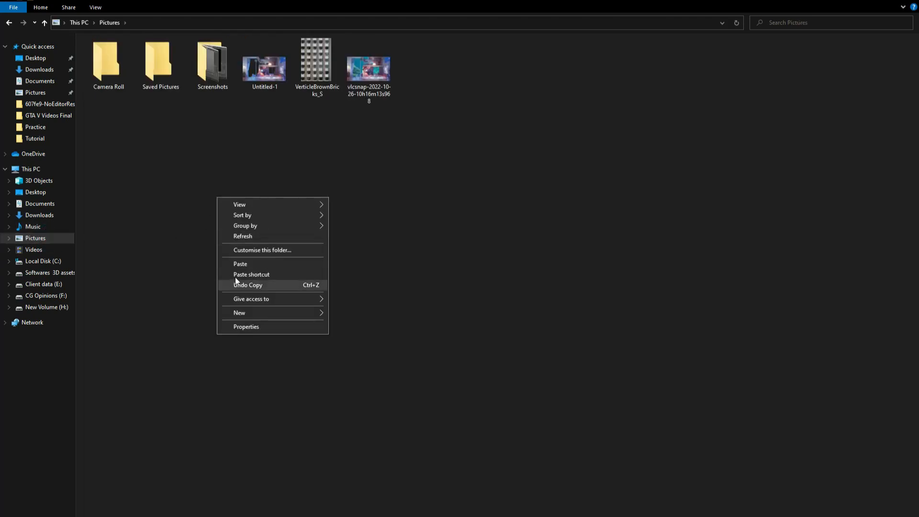
left_click(250, 263)
right_click(426, 86)
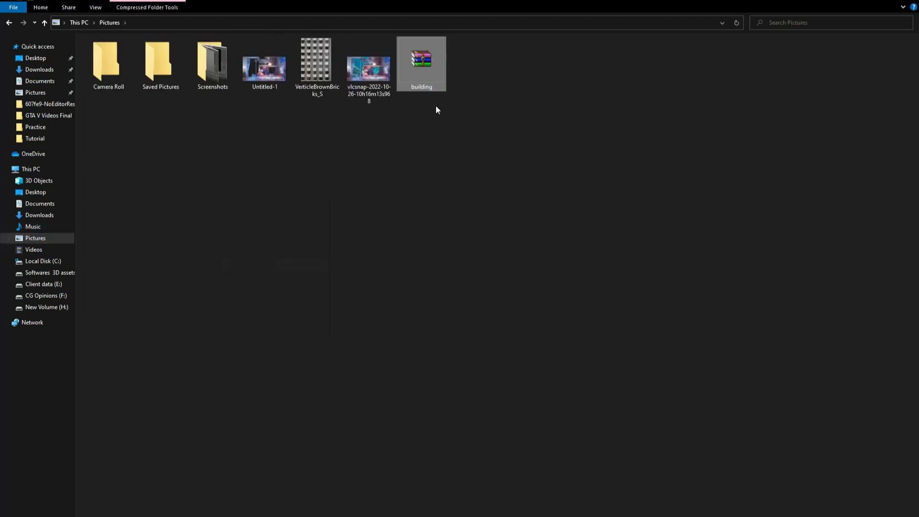
left_click(474, 128)
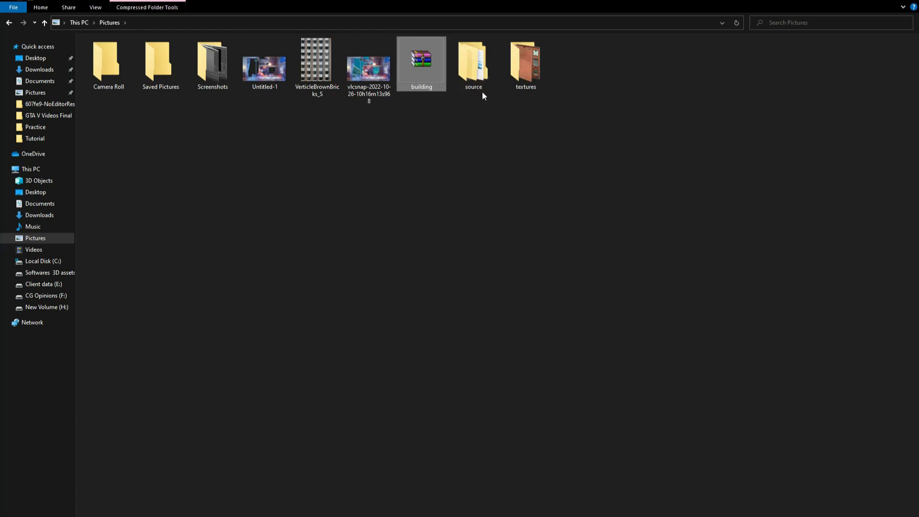
Step: Extract the temp_export archive inside the extracted source folder and delete the archive
double_click(458, 75)
double_click(110, 79)
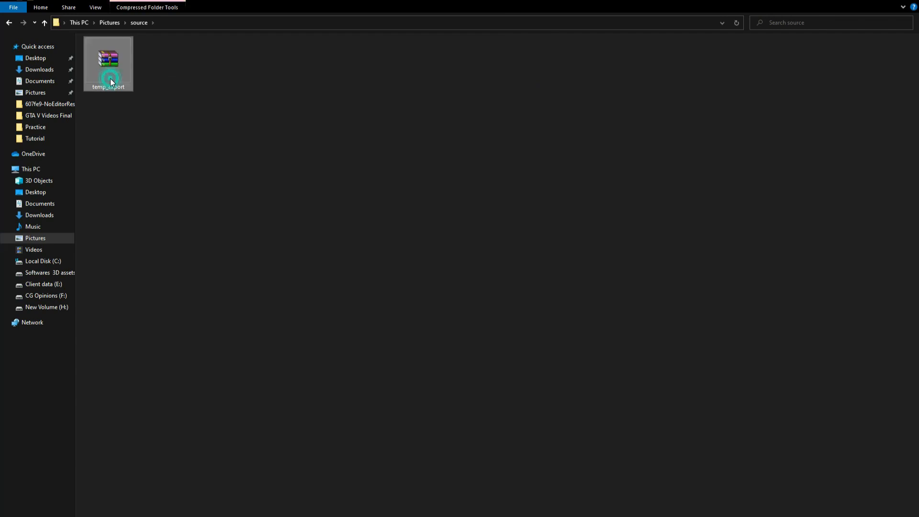
right_click(110, 79)
left_click(128, 117)
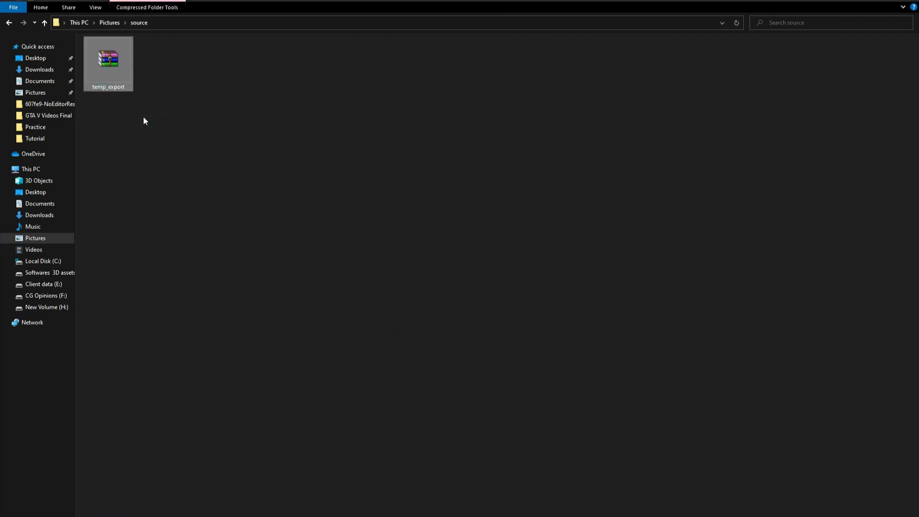
key("Delete")
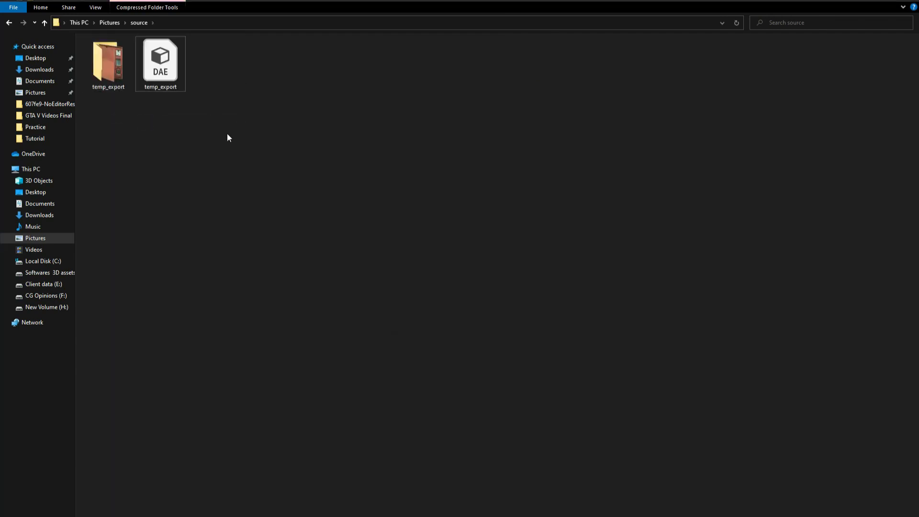
Step: Examine the texture images in the temp_export folder and return to the source folder
double_click(98, 72)
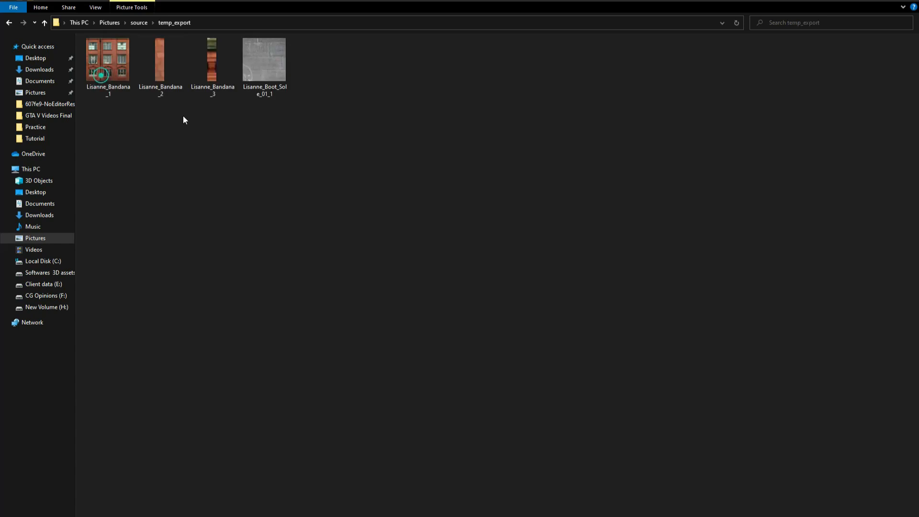
left_click(41, 23)
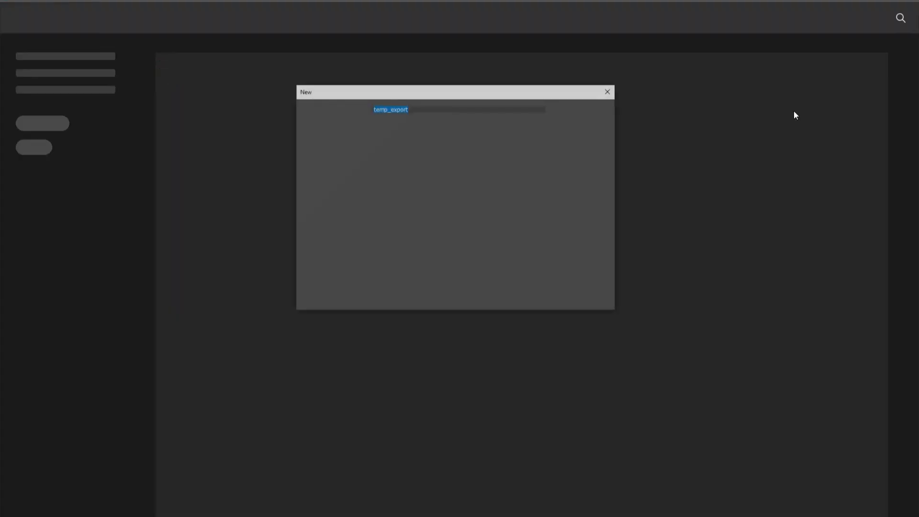
left_click(587, 126)
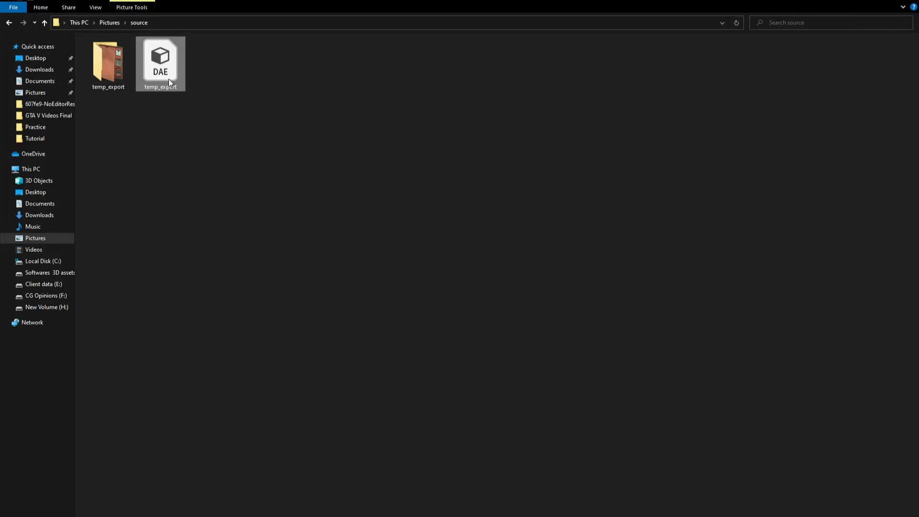
Step: Import the temp_export DAE file from the source folder into Cinema 4D with the default COLLADA 1.4 import settings
left_click_drag(168, 79, 174, 512)
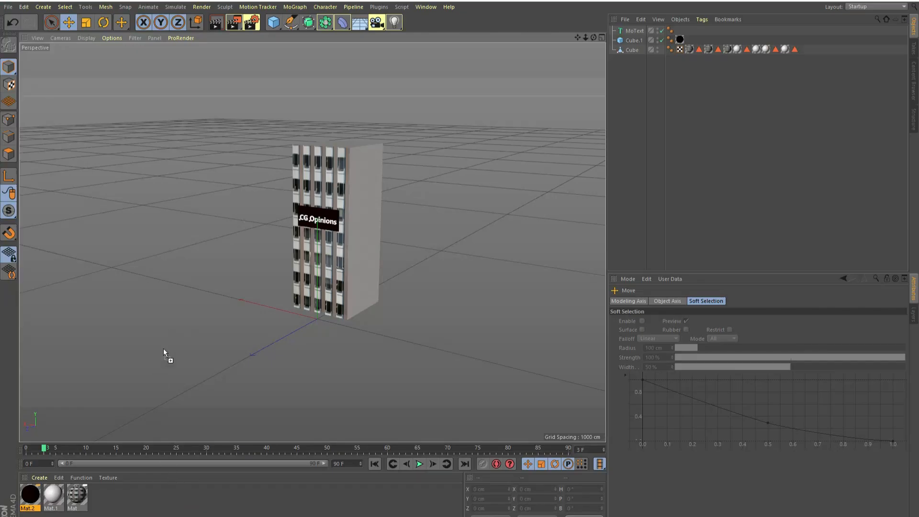
left_click_drag(183, 301, 183, 302)
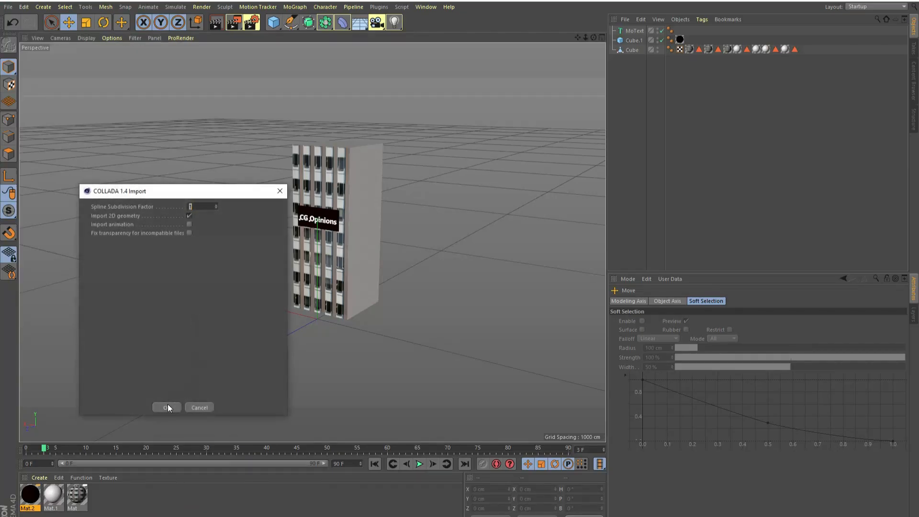
left_click(167, 407)
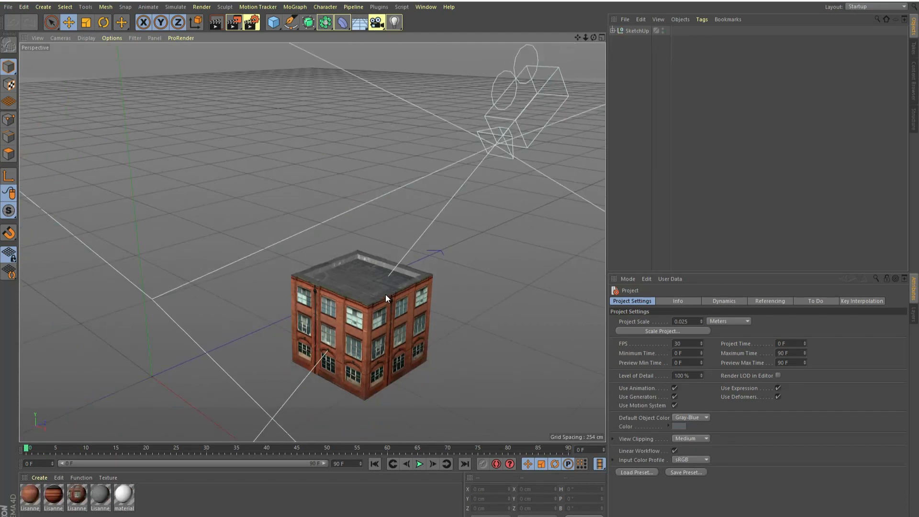
Step: Inspect the imported brick building, frame its front facade and render a preview of it in the viewport
scroll(369, 263, "down", 2)
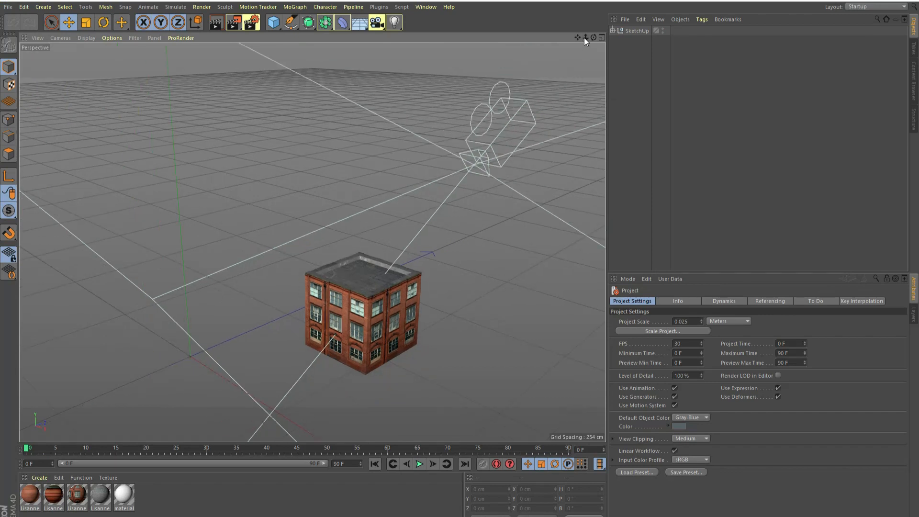
left_click_drag(585, 38, 560, 32)
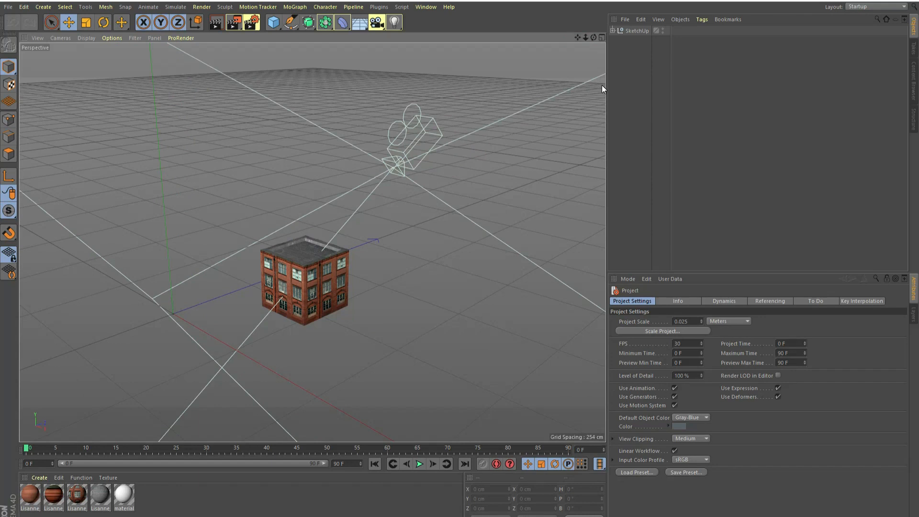
scroll(308, 329, "up", 6)
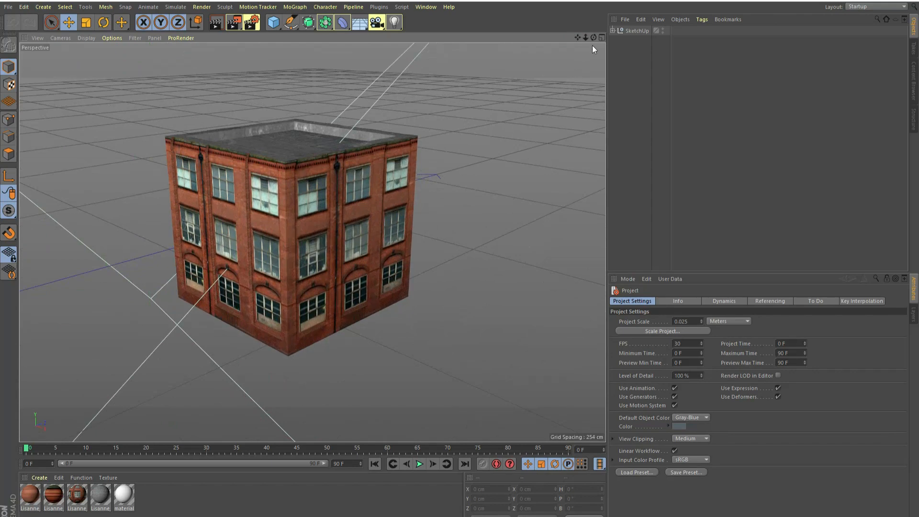
mouse_move(594, 38)
left_mouse_down()
mouse_move(580, 38)
mouse_move(587, 38)
left_mouse_up()
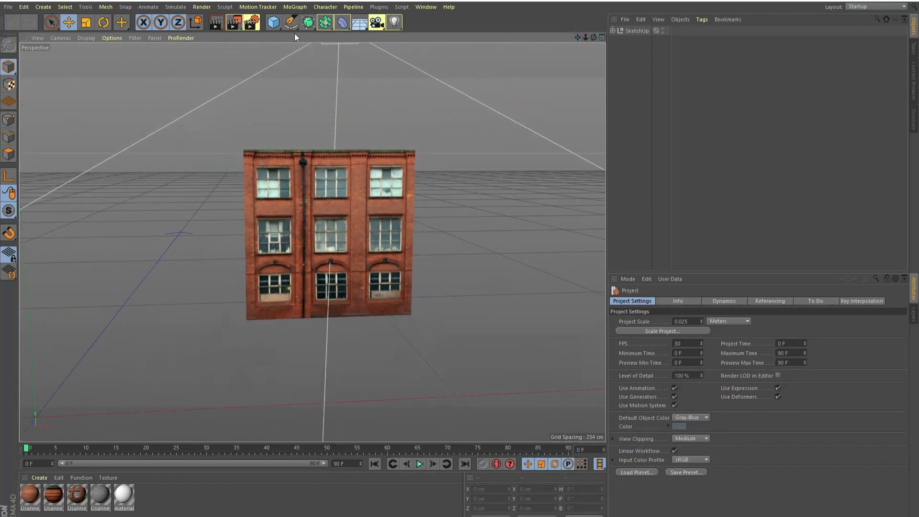
left_click(215, 24)
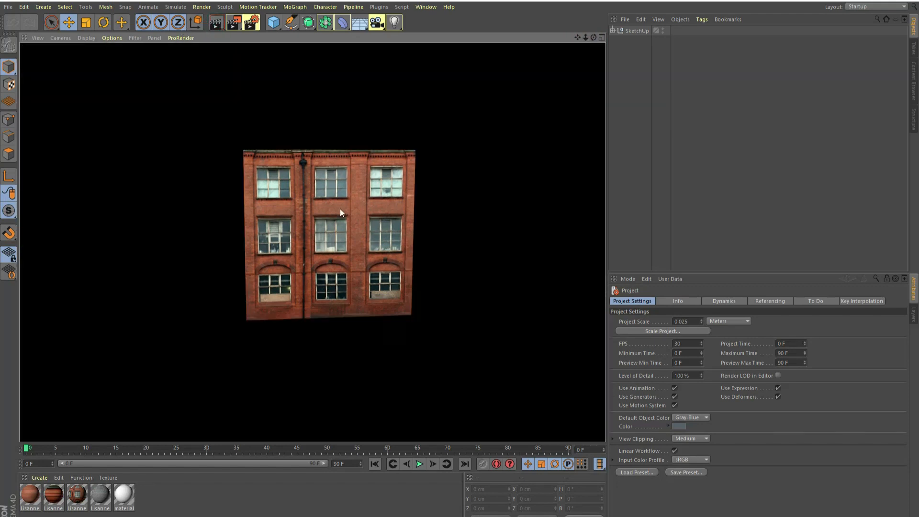
Step: Expand the imported SketchUp group and examine which parts of the brick building its individual polygon objects make up
scroll(340, 208, "up", 4)
left_click(353, 196)
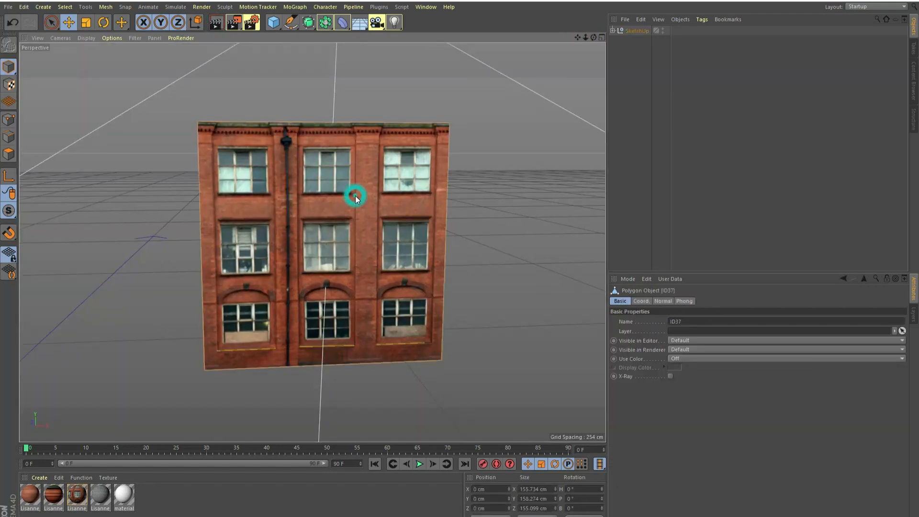
left_click(613, 31)
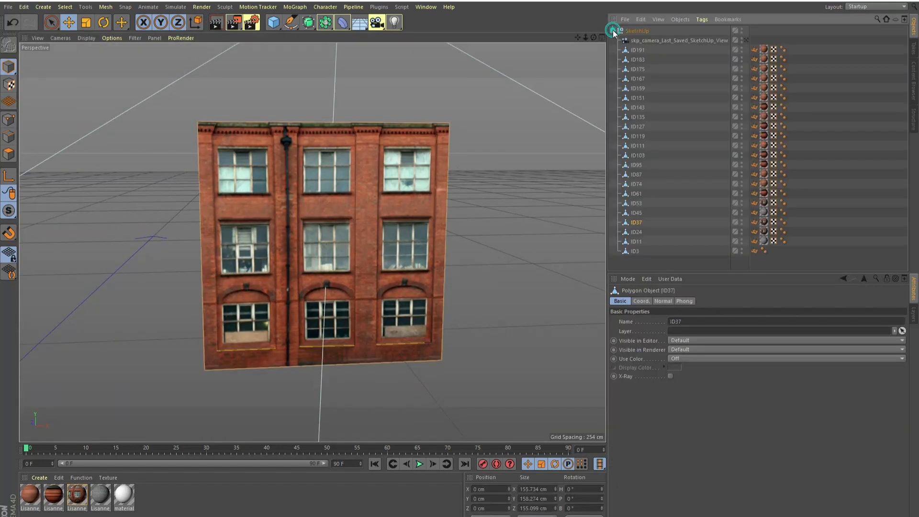
left_click(646, 233)
left_click(641, 196)
scroll(476, 183, "down", 2)
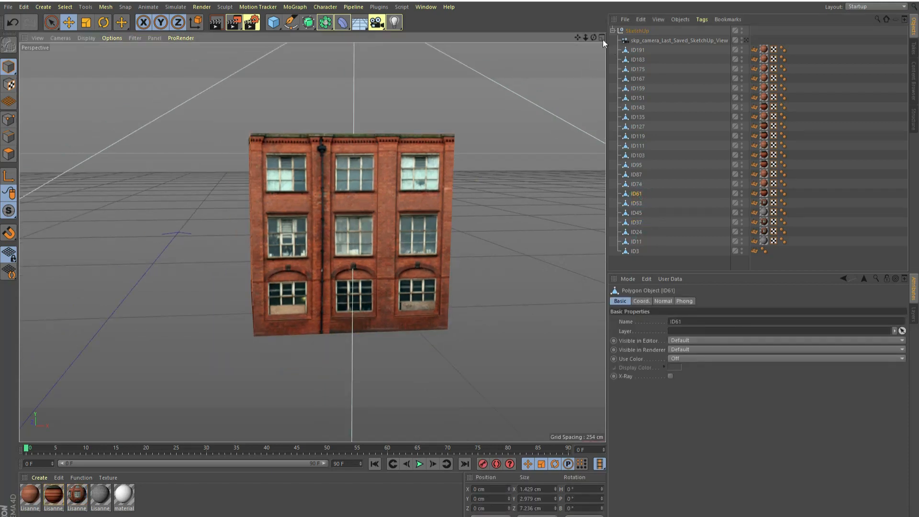
left_click_drag(594, 38, 470, 148)
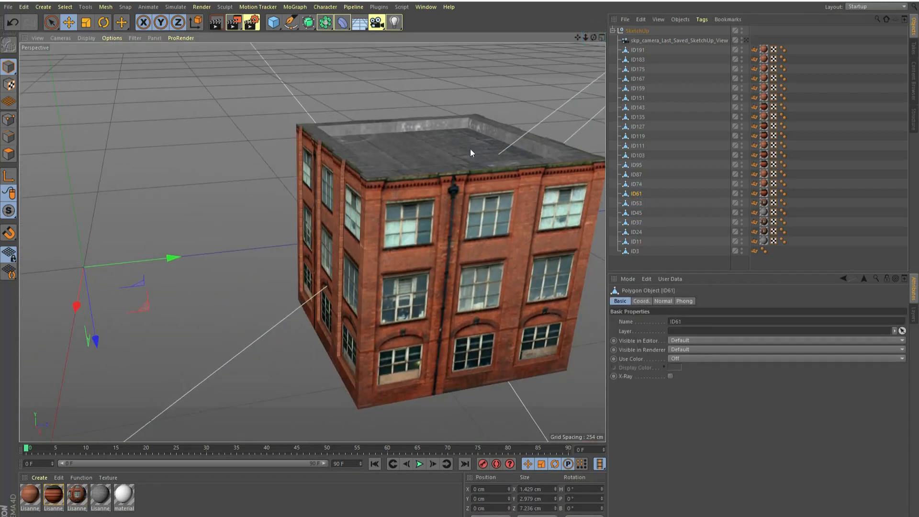
left_click(477, 190)
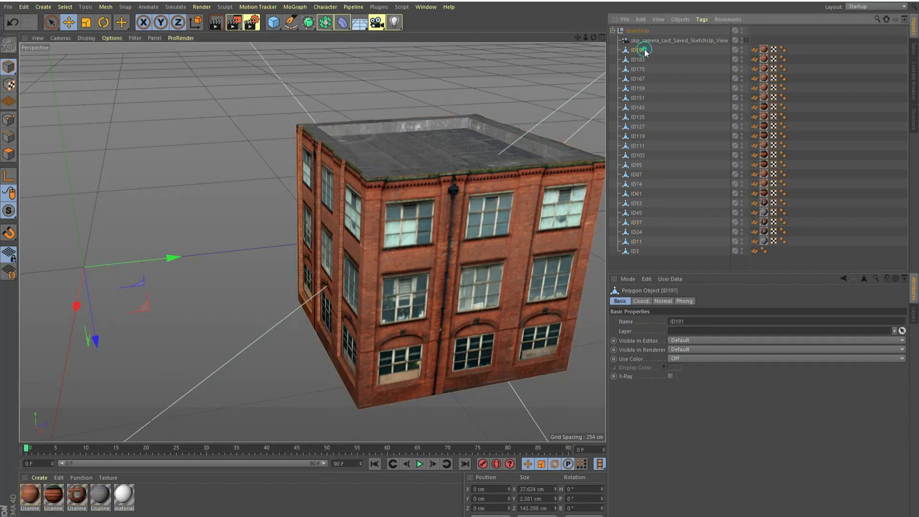
Step: Try moving the ID37 wall object about 200 cm away from the roof and floor, inspect the separated parts, and undo the move
scroll(508, 125, "down", 2)
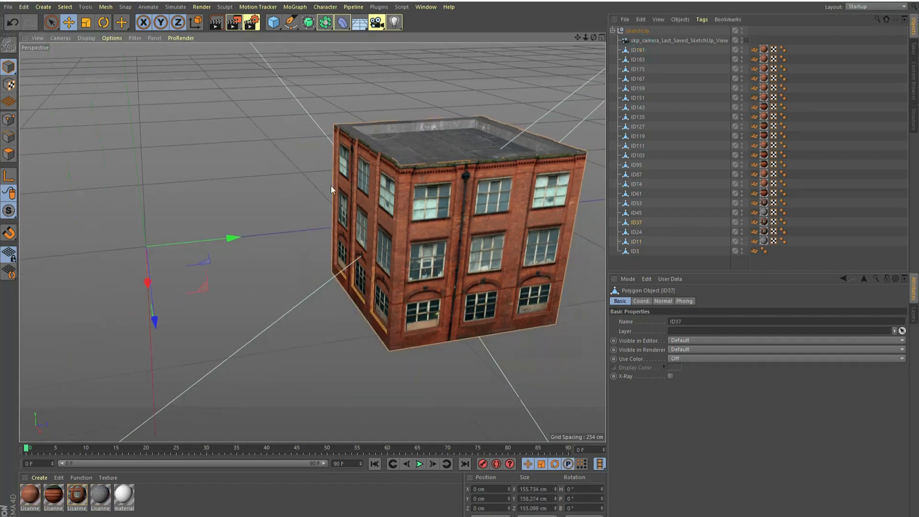
left_click_drag(213, 248, 58, 266)
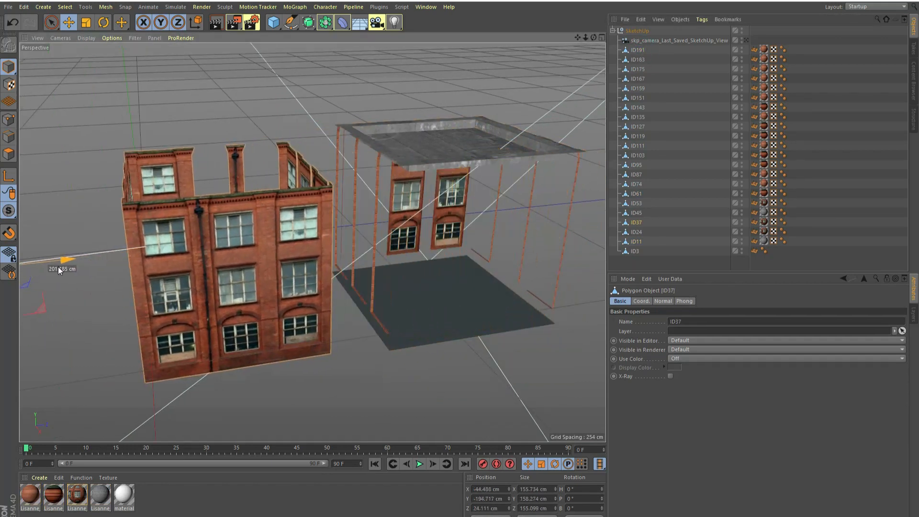
left_click_drag(594, 37, 503, 48)
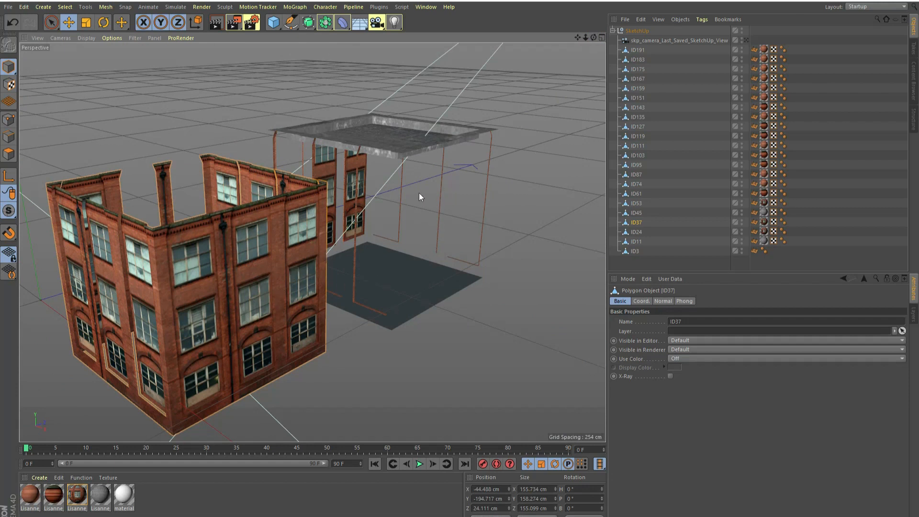
left_click(16, 22)
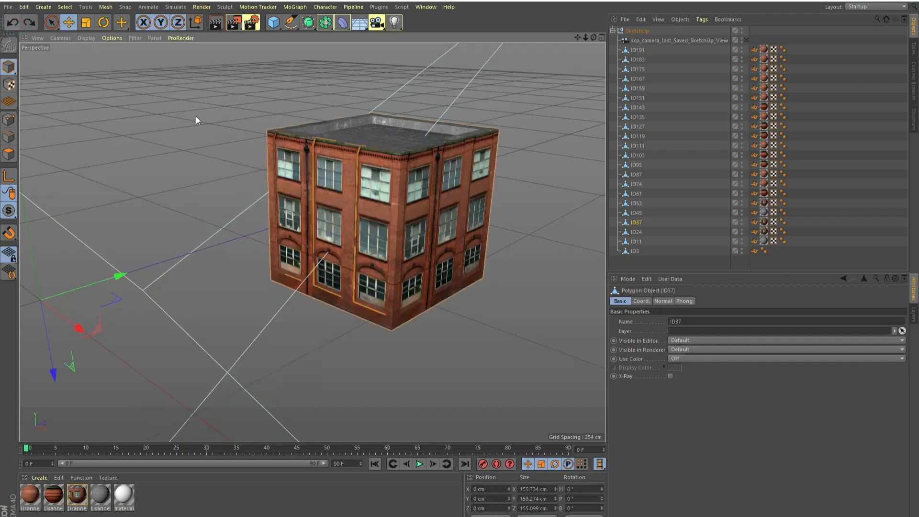
Step: Duplicate the whole SketchUp building group and place the copy beside the original at about -225.6 cm in Z
left_click_drag(593, 38, 653, 121)
left_click(612, 31)
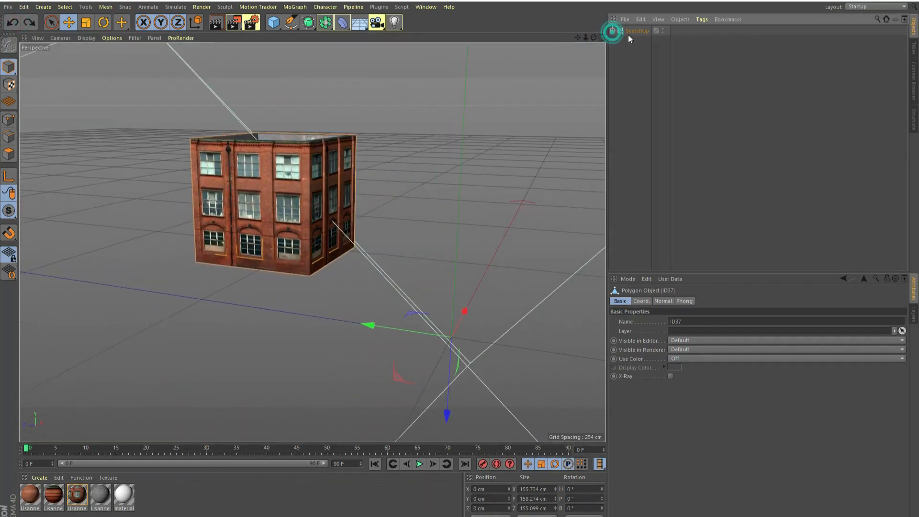
left_click(631, 31)
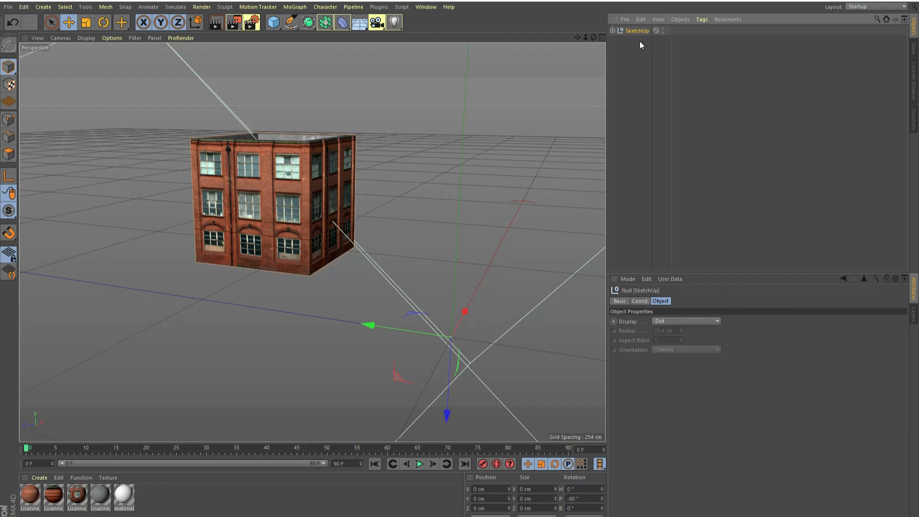
key("ctrl+c")
key("ctrl+v")
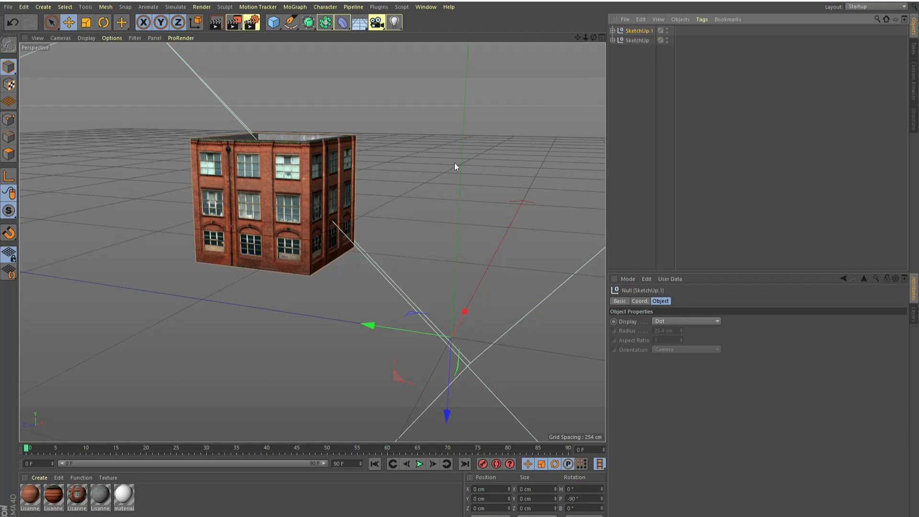
left_click_drag(373, 325, 601, 350)
scroll(340, 125, "down", 2)
scroll(340, 125, "down", 2)
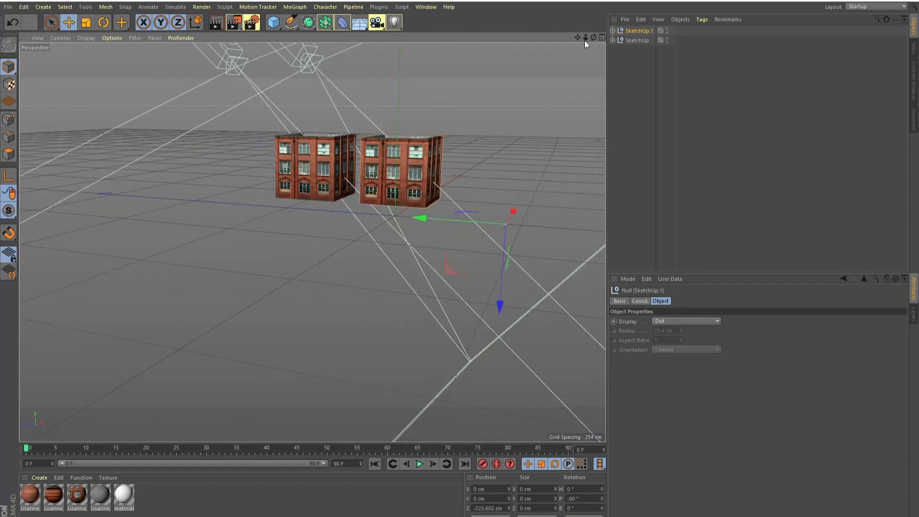
left_click_drag(585, 40, 580, 47)
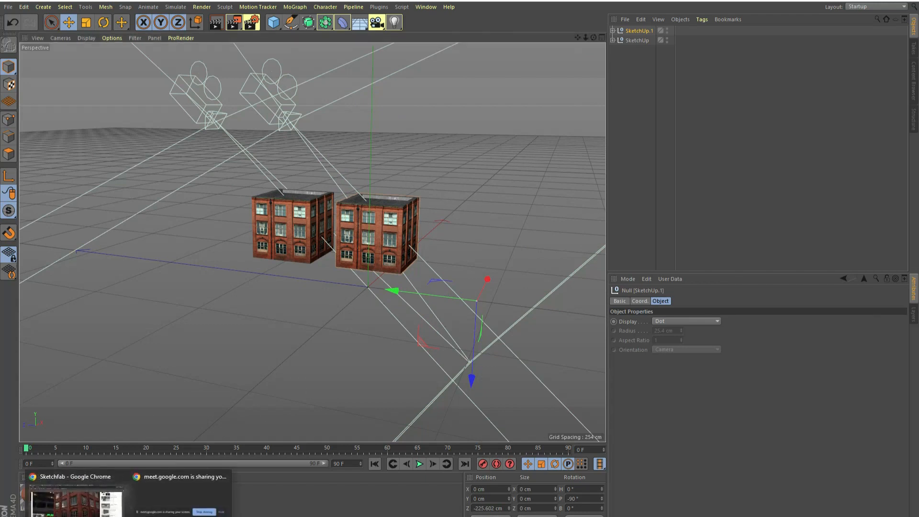
Step: Switch to Sketchfab in Chrome, close the open Building model page and browse the other building search results
left_click(85, 510)
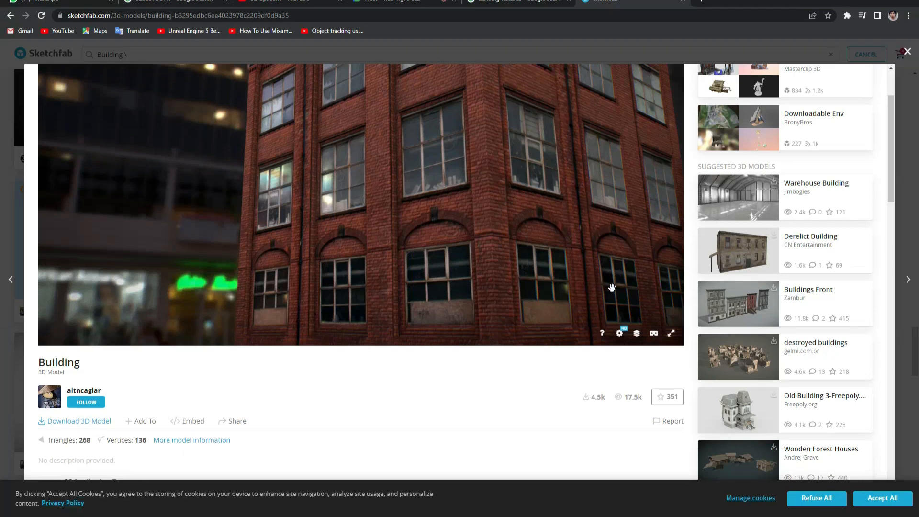
scroll(786, 225, "up", 2)
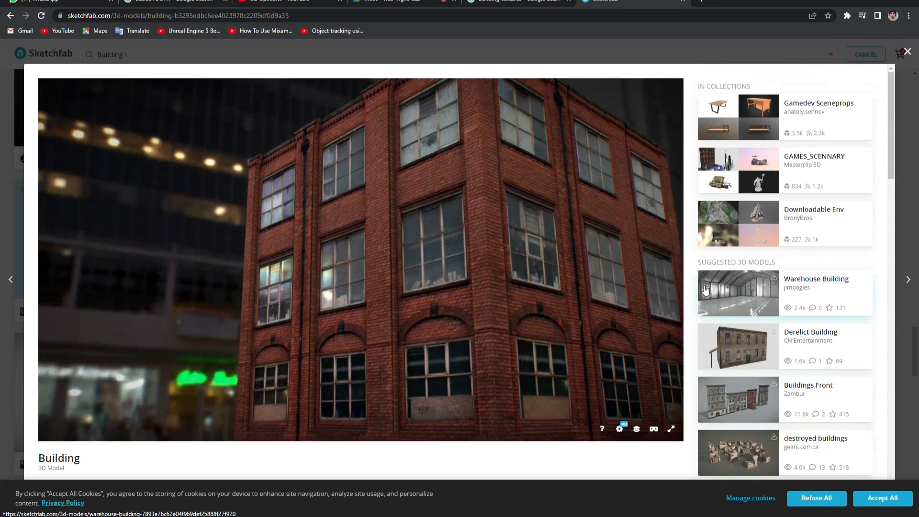
left_click(911, 53)
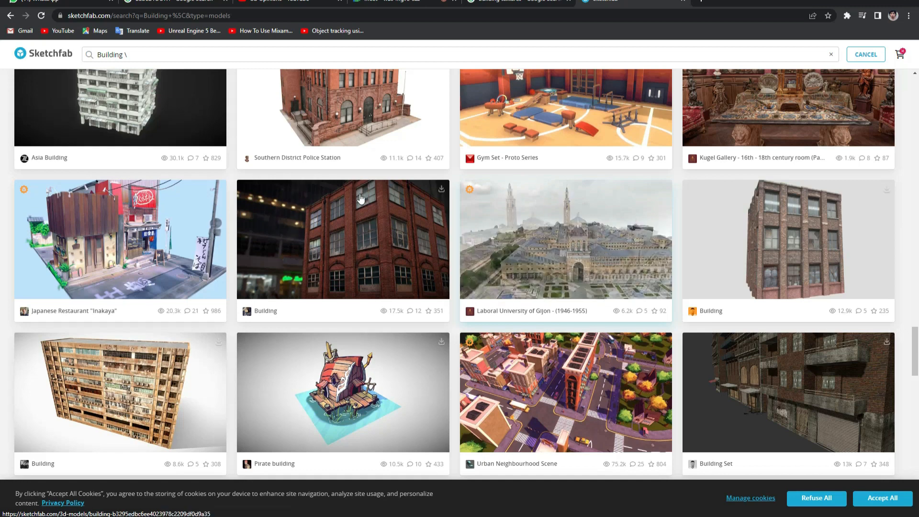
scroll(541, 289, "up", 5)
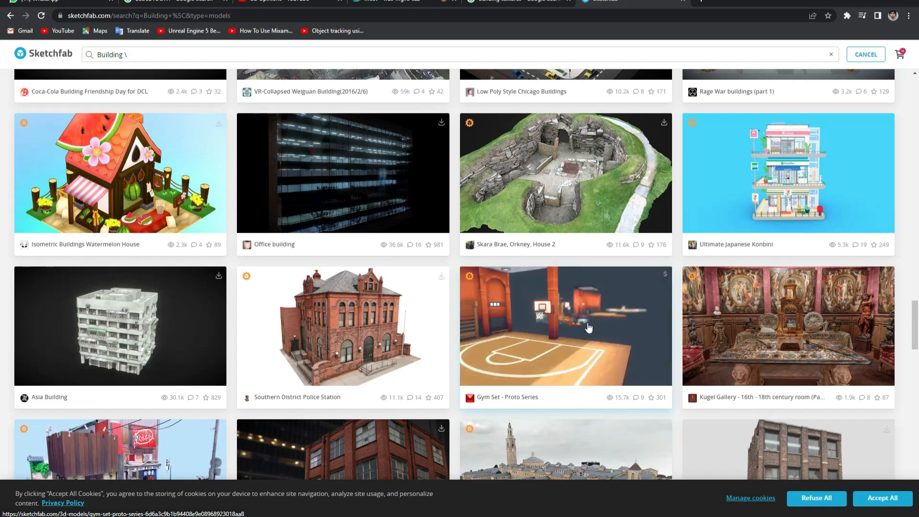
scroll(556, 316, "down", 2)
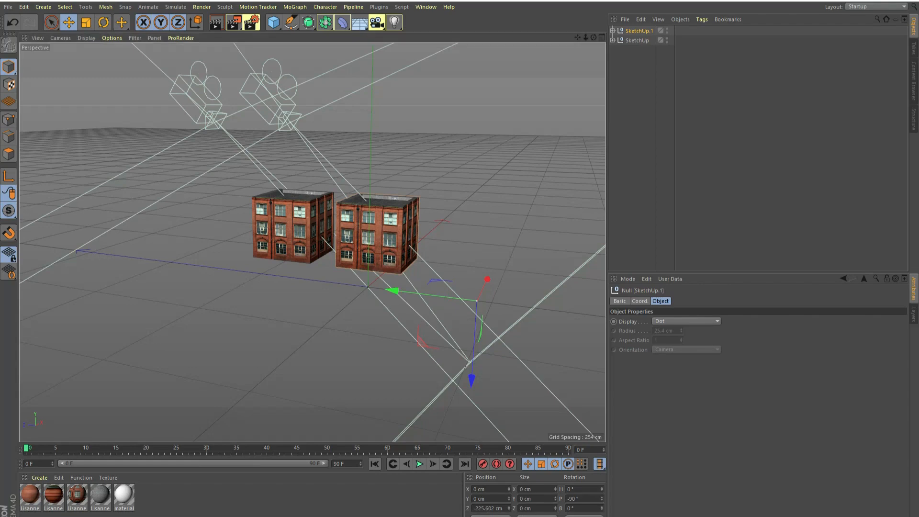
right_click(128, 516)
left_click(129, 516)
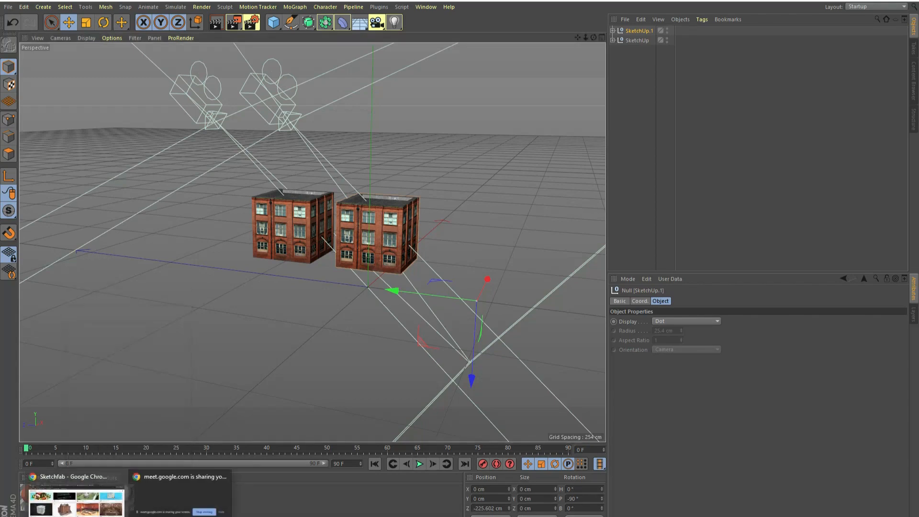
left_click(61, 503)
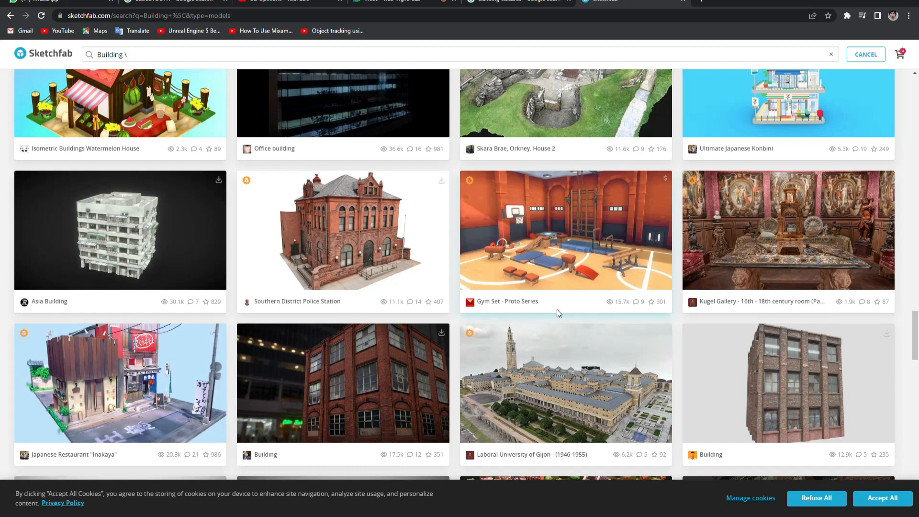
scroll(555, 309, "down", 3)
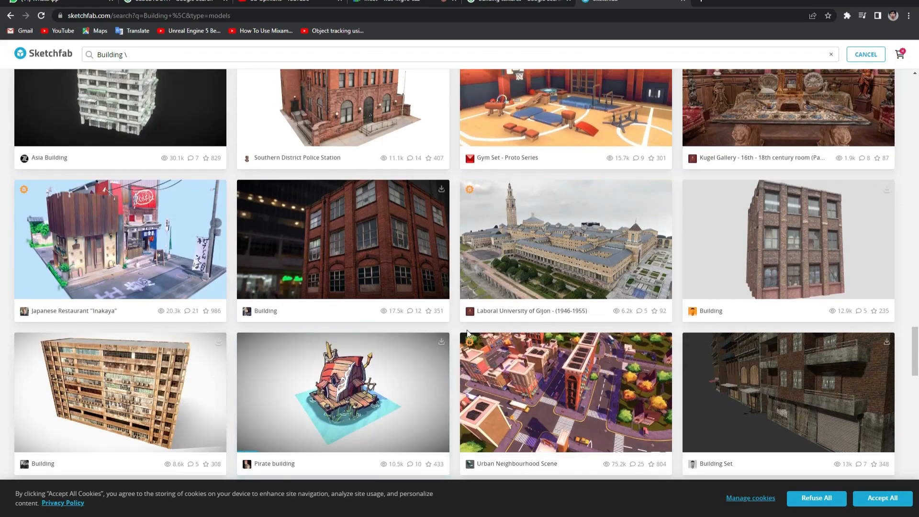
scroll(467, 329, "down", 3)
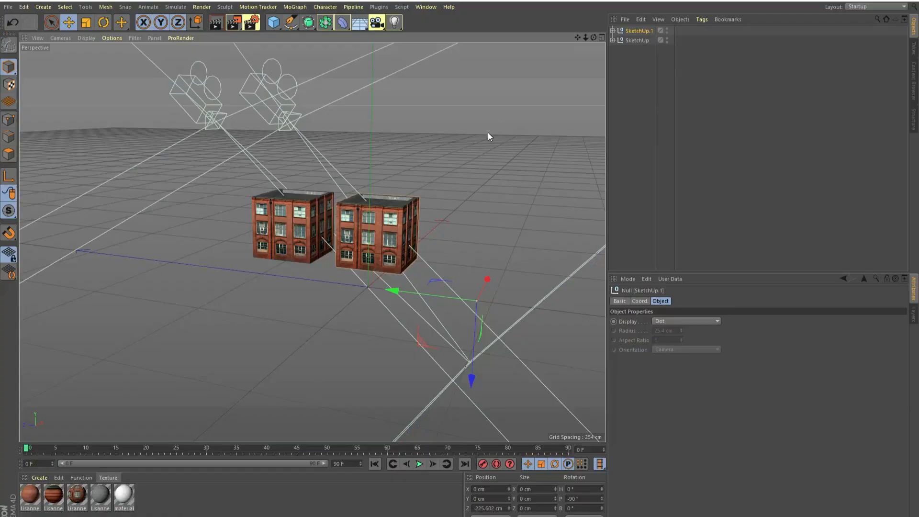
scroll(487, 136, "down", 2)
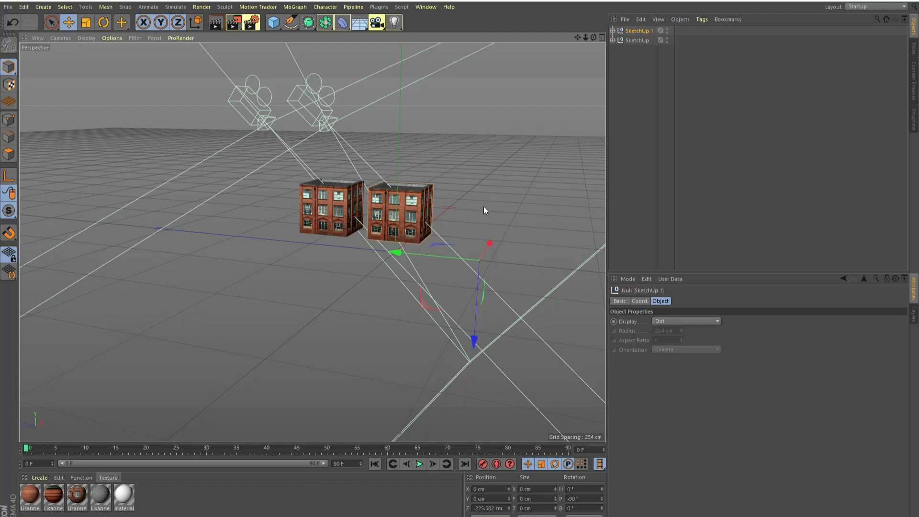
scroll(483, 203, "up", 2)
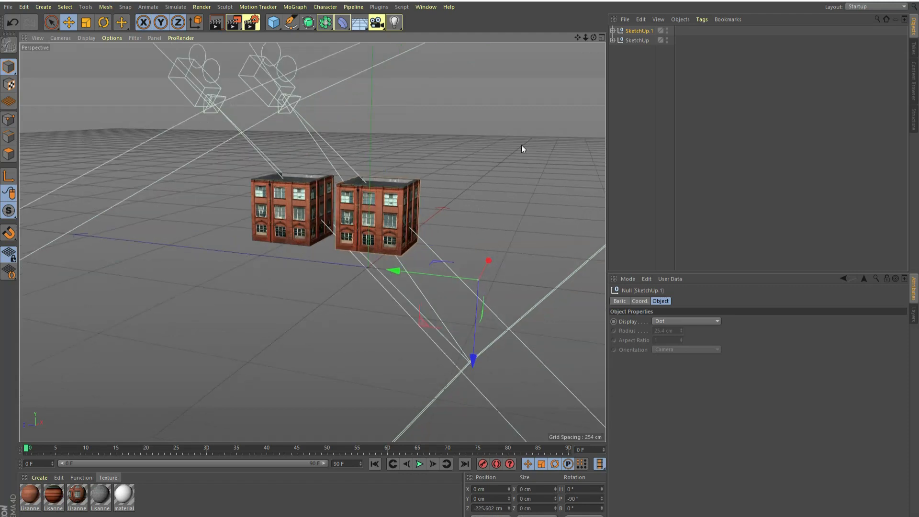
scroll(522, 148, "up", 2)
left_click_drag(579, 37, 584, 55)
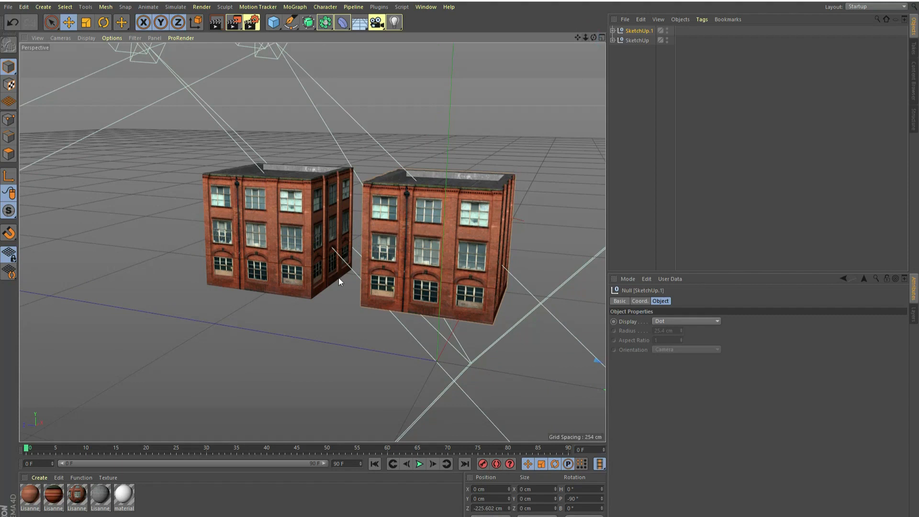
left_click_drag(339, 281, 366, 262, "alt")
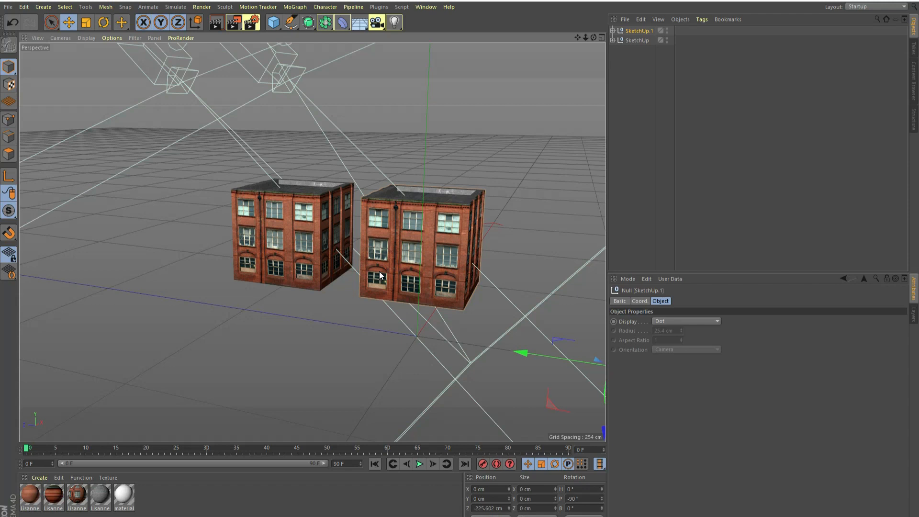
left_click_drag(410, 276, 413, 279, "alt")
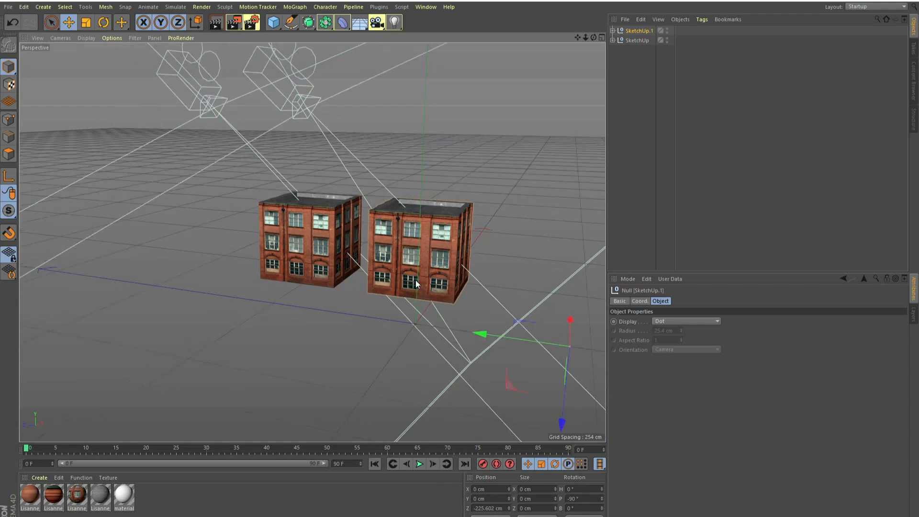